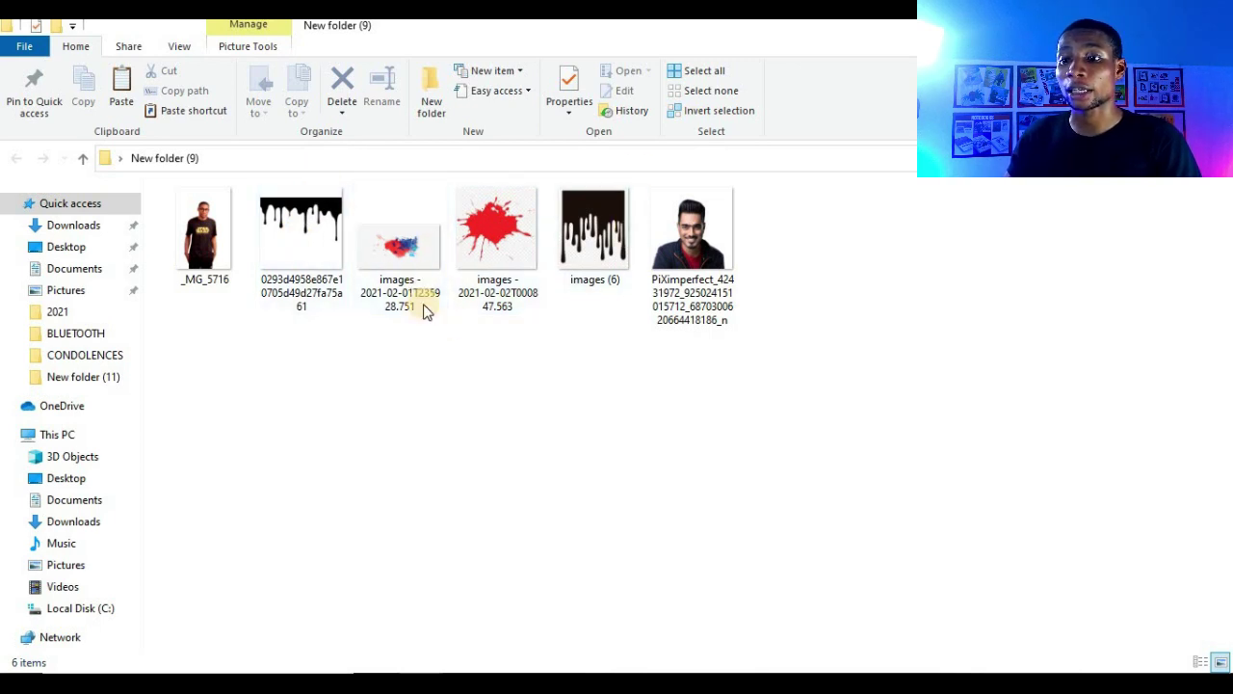
# Start a new A4 document (210 × 297 mm, 300 dpi, CMYK) from the Welcome Screen
pyautogui.moveTo(455, 301)
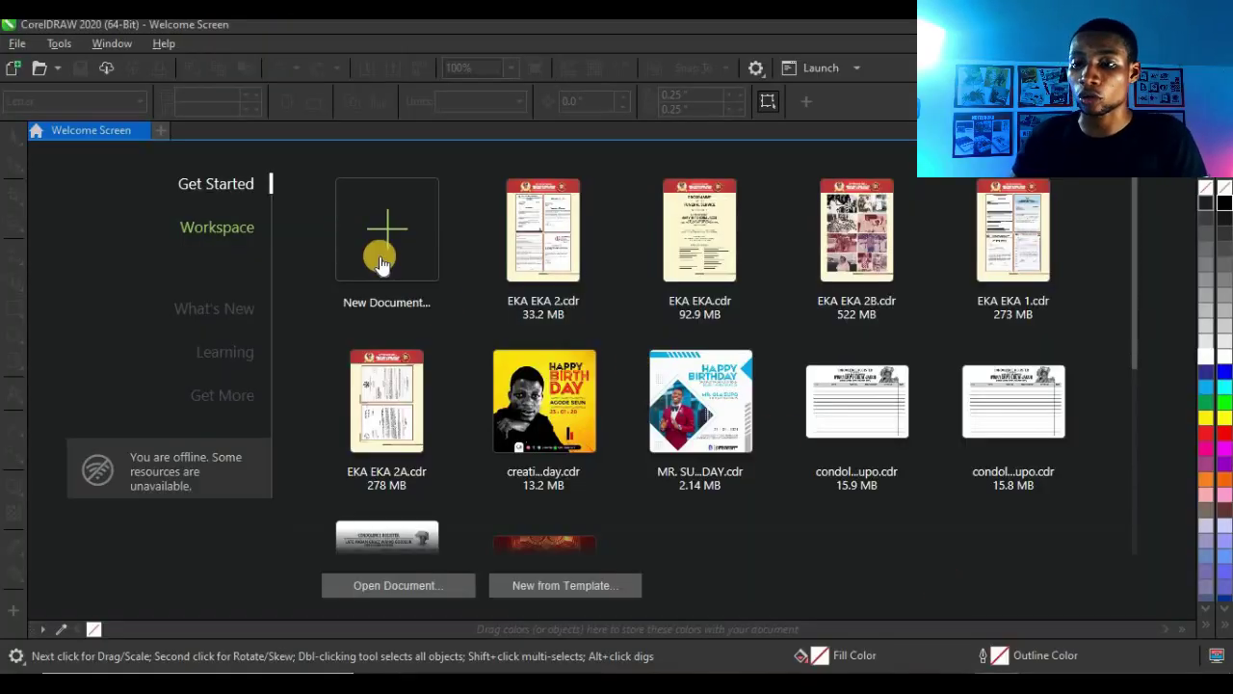
pyautogui.click(381, 262)
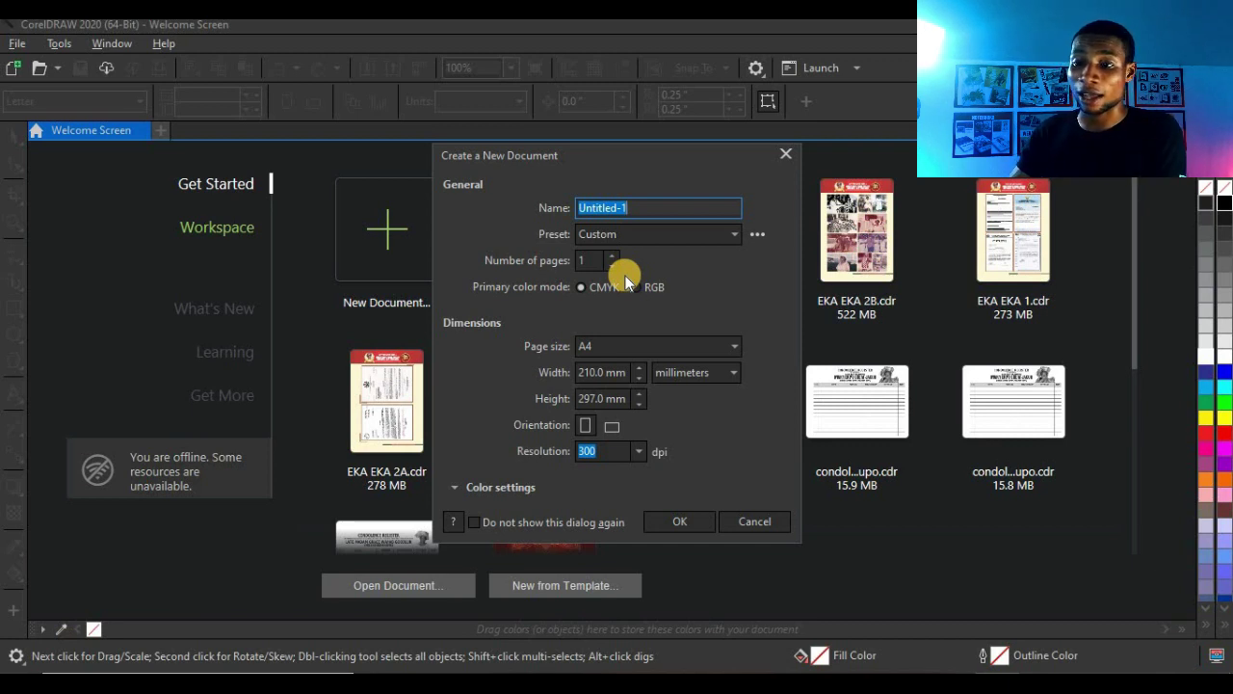
# Create the landscape A4 page and draw a 161.25 mm square centred on it
pyautogui.click(684, 521)
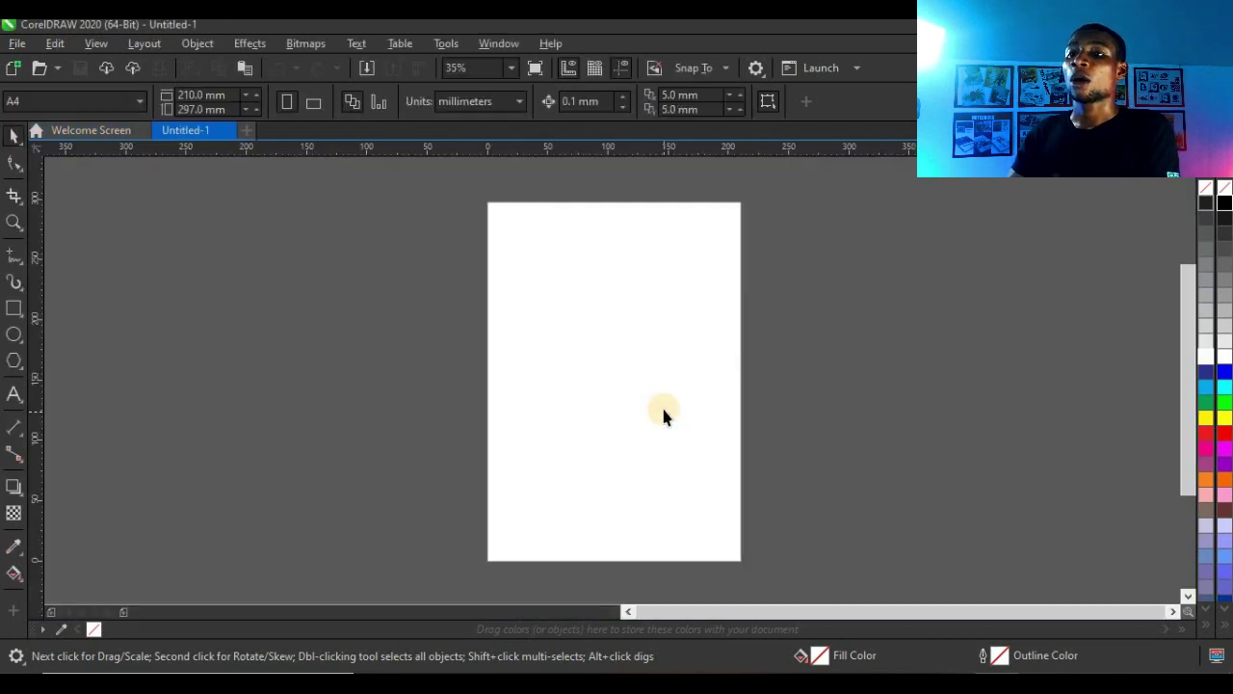
pyautogui.click(316, 108)
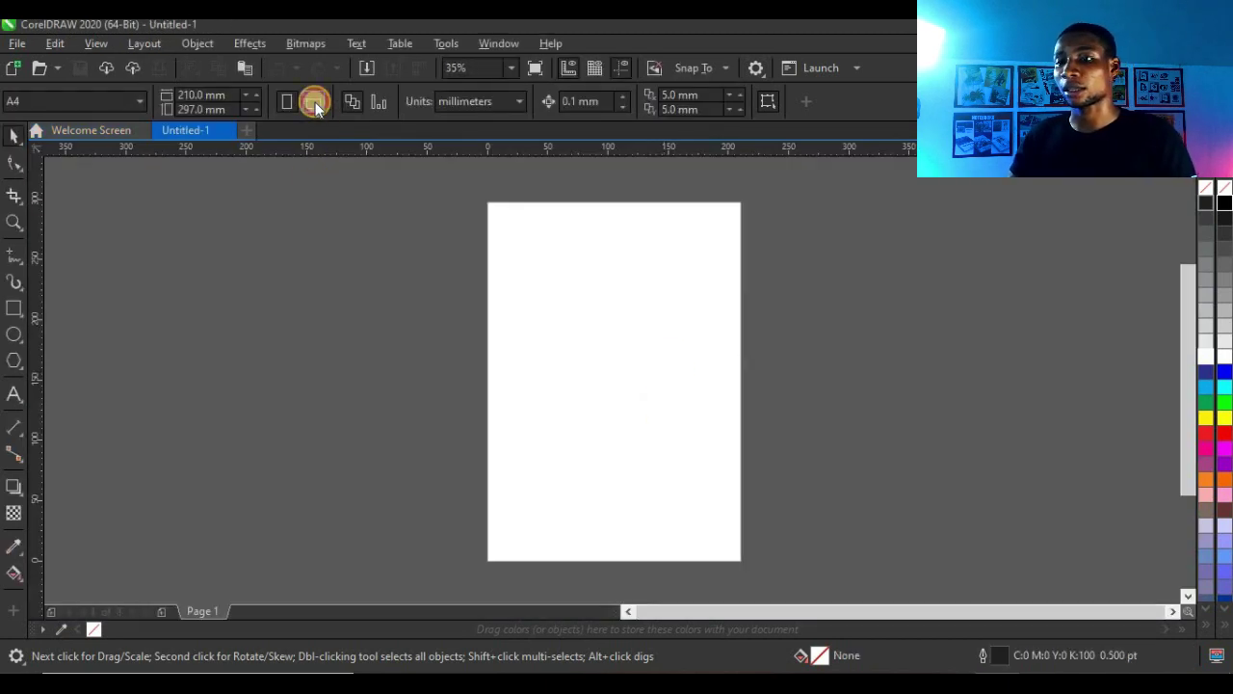
pyautogui.click(14, 308)
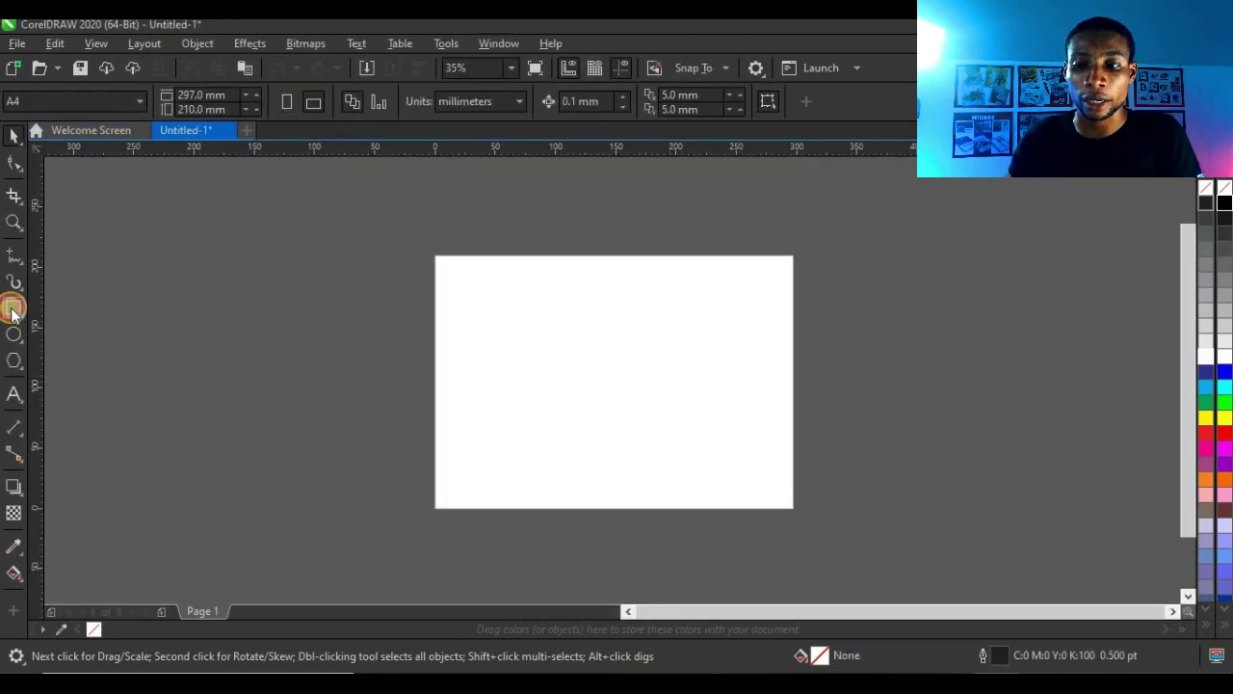
pyautogui.moveTo(442, 287); pyautogui.dragTo(659, 469)
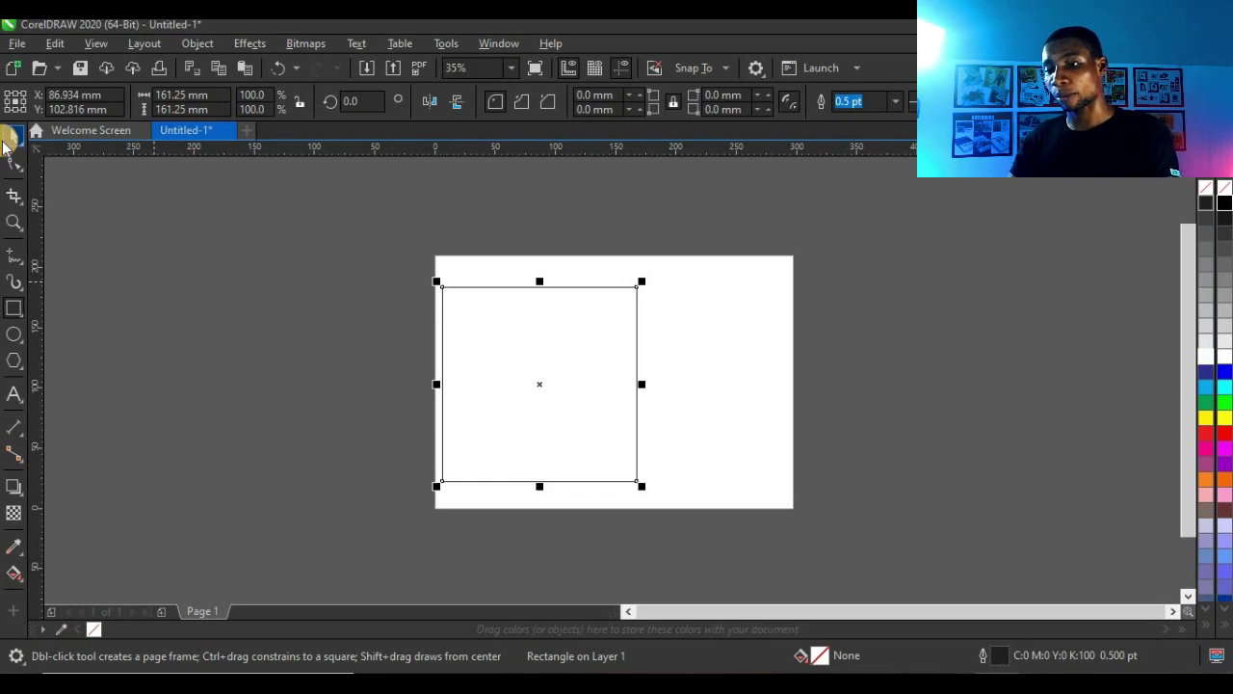
pyautogui.click(14, 135)
pyautogui.press('p')
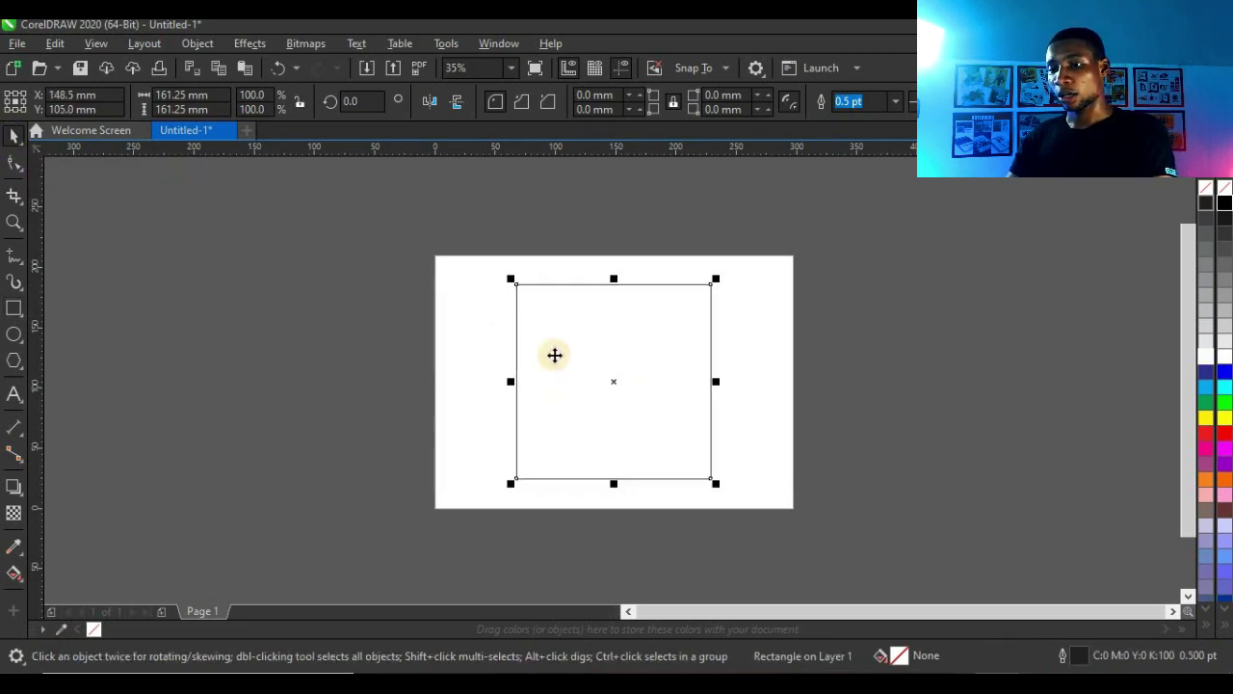
pyautogui.scroll(2, 682, 430)
pyautogui.scroll(-2, 578, 408)
pyautogui.click(809, 357)
pyautogui.click(602, 412)
# Drag all six source images from the folder into the drawing
pyautogui.moveTo(509, 523)
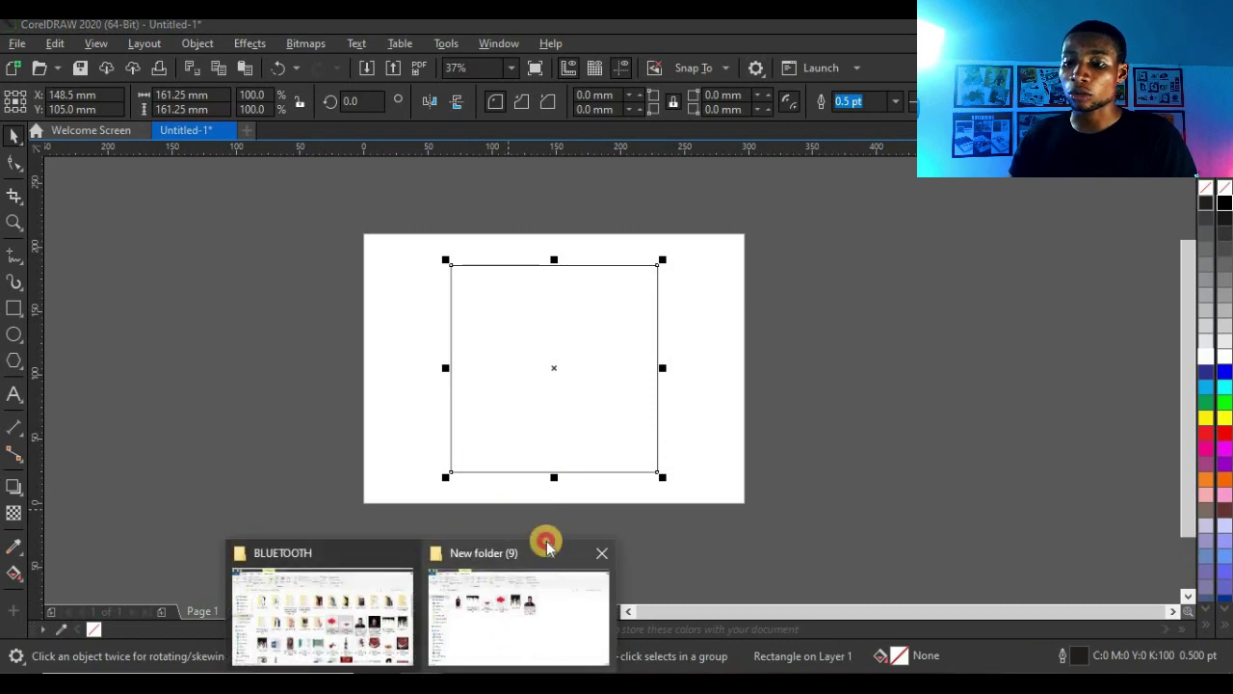
pyautogui.click(542, 540)
pyautogui.moveTo(870, 400); pyautogui.dragTo(895, 317)
# Spread the imported drip graphic and portraits across the canvas, undoing the last move
pyautogui.scroll(-4, 861, 336)
pyautogui.moveTo(389, 379); pyautogui.dragTo(388, 378)
pyautogui.moveTo(816, 335); pyautogui.dragTo(202, 372)
pyautogui.moveTo(878, 306); pyautogui.dragTo(402, 342)
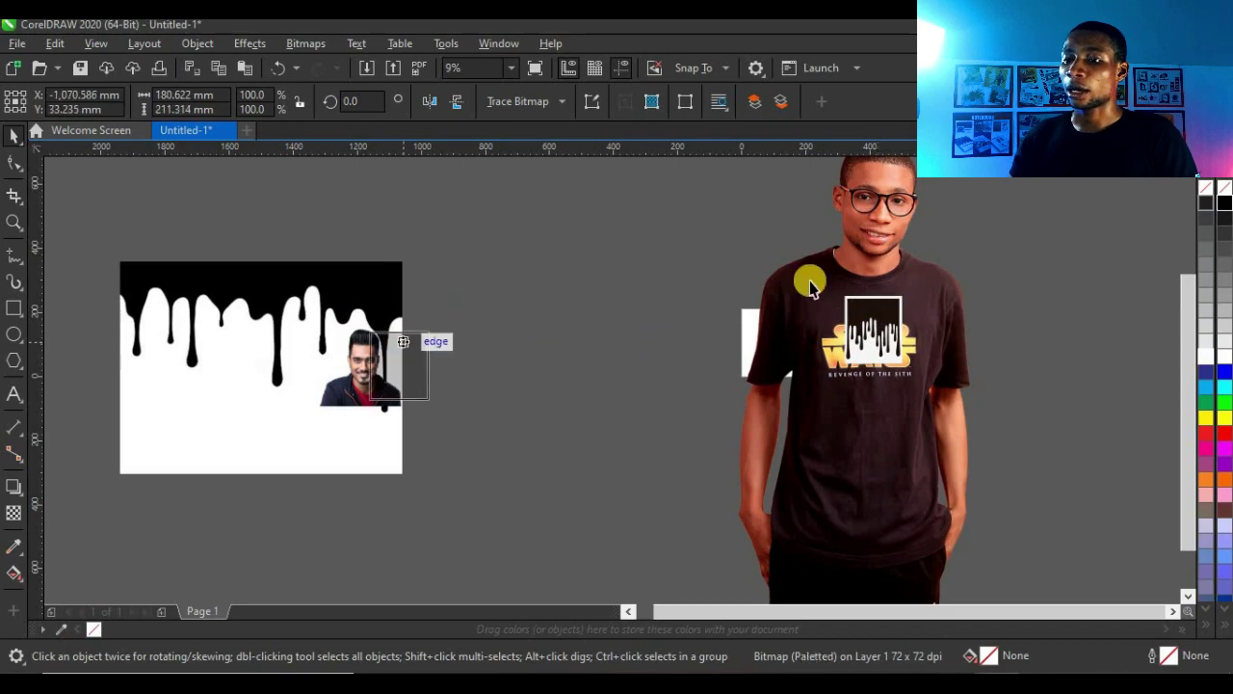
pyautogui.moveTo(809, 285); pyautogui.dragTo(810, 285)
pyautogui.hotkey('ctrl', 'z')
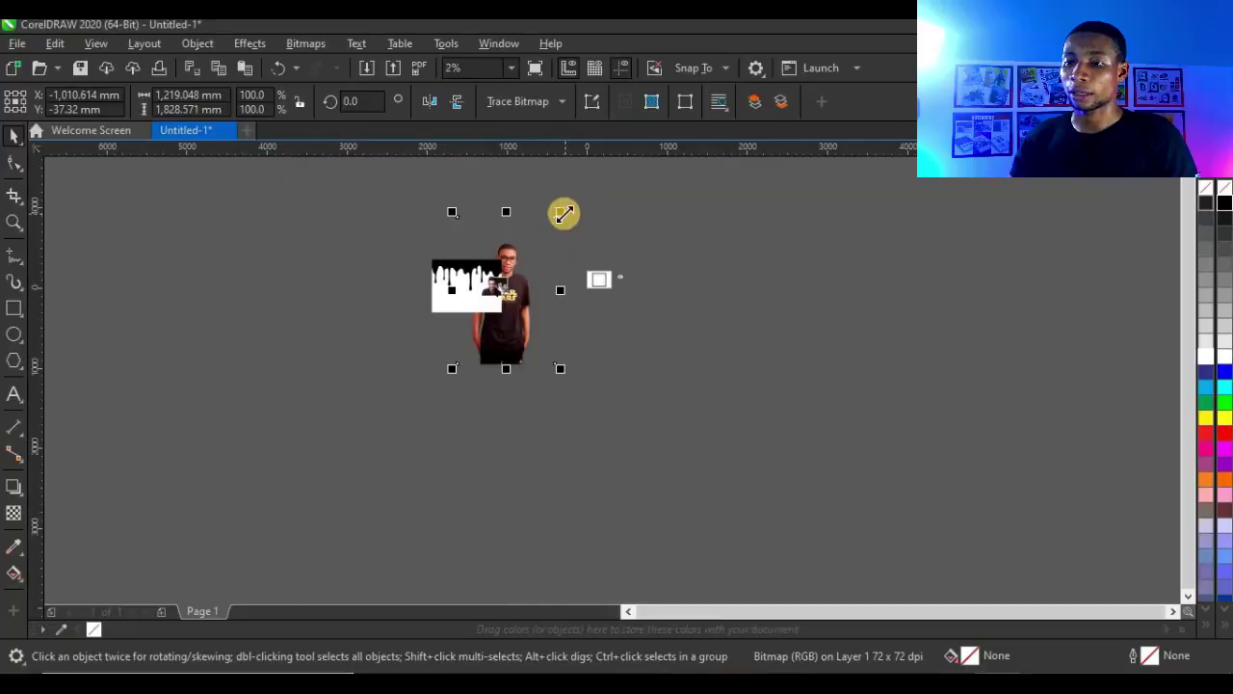
# Resize and rearrange the imported photos, bringing the head-and-shoulders portrait toward the page
pyautogui.moveTo(565, 214); pyautogui.dragTo(541, 271)
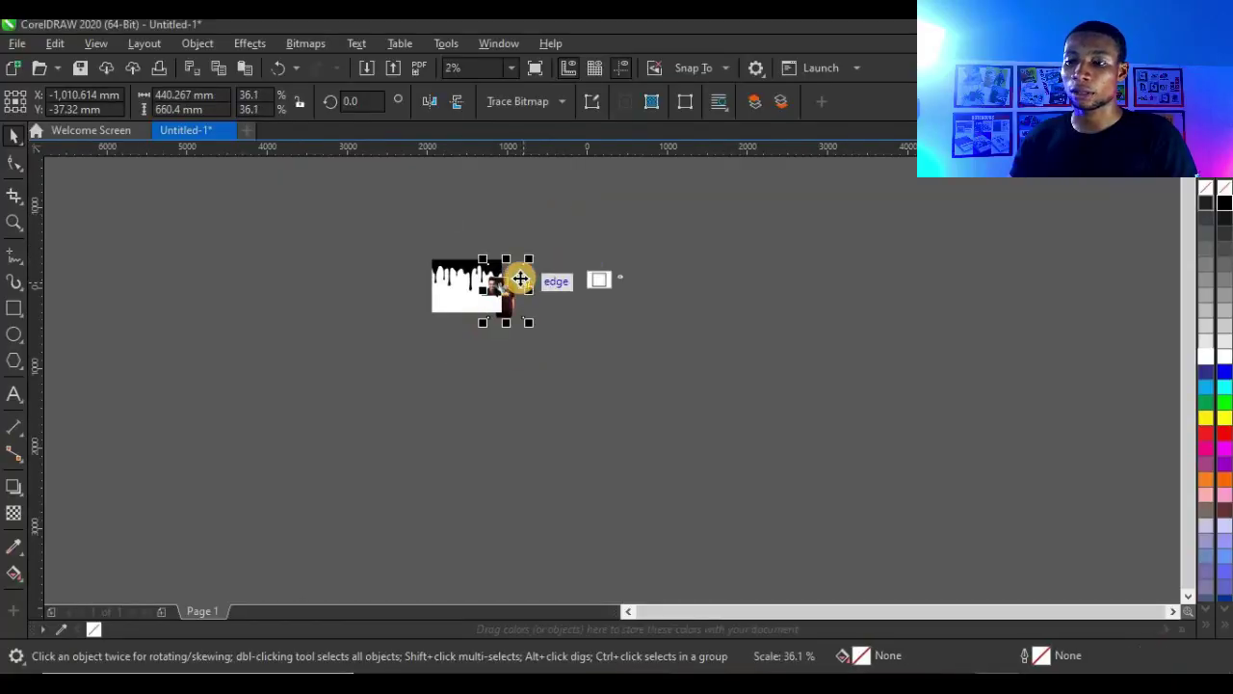
pyautogui.scroll(2, 521, 281)
pyautogui.moveTo(490, 358); pyautogui.dragTo(650, 316)
pyautogui.moveTo(916, 256); pyautogui.dragTo(666, 350)
pyautogui.moveTo(625, 295); pyautogui.dragTo(195, 481)
pyautogui.moveTo(399, 320); pyautogui.dragTo(695, 308)
pyautogui.scroll(2, 875, 267)
pyautogui.scroll(-1, 389, 258)
pyautogui.moveTo(292, 329); pyautogui.dragTo(398, 357)
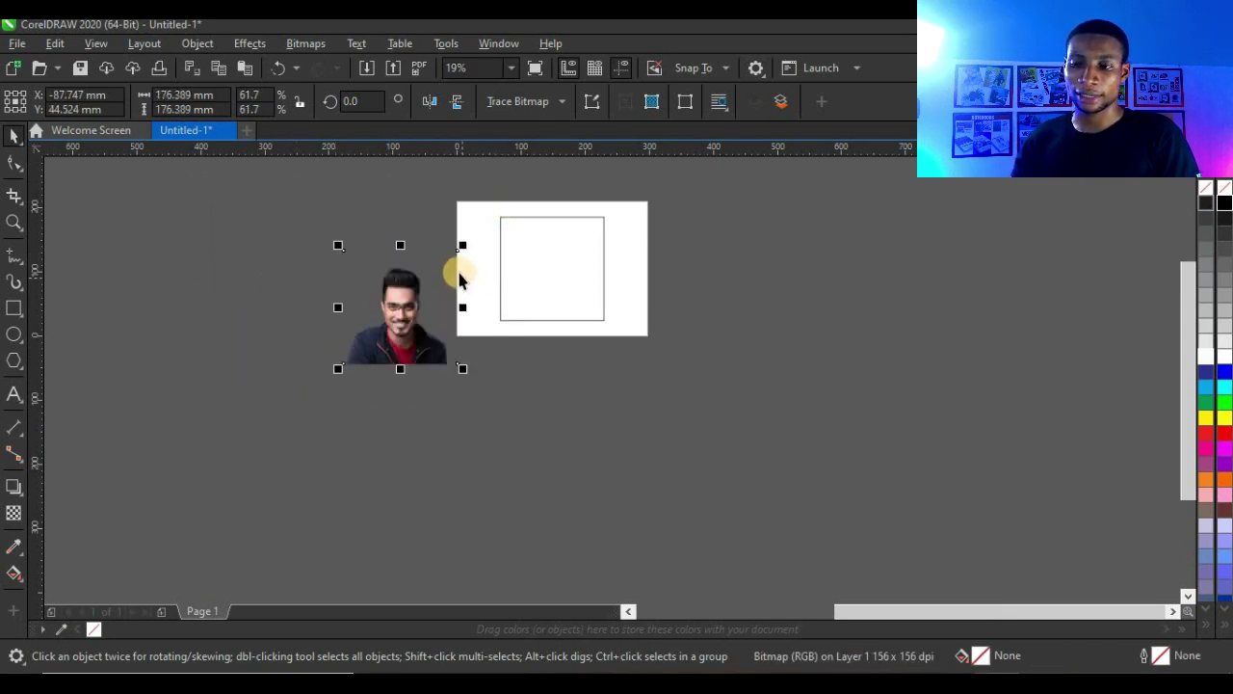
# PowerClip the portrait into the square, scale it to 47.2% and centre it, then cut it out
pyautogui.scroll(2, 454, 267)
pyautogui.moveTo(311, 393); pyautogui.dragTo(728, 364)
pyautogui.click(728, 361)
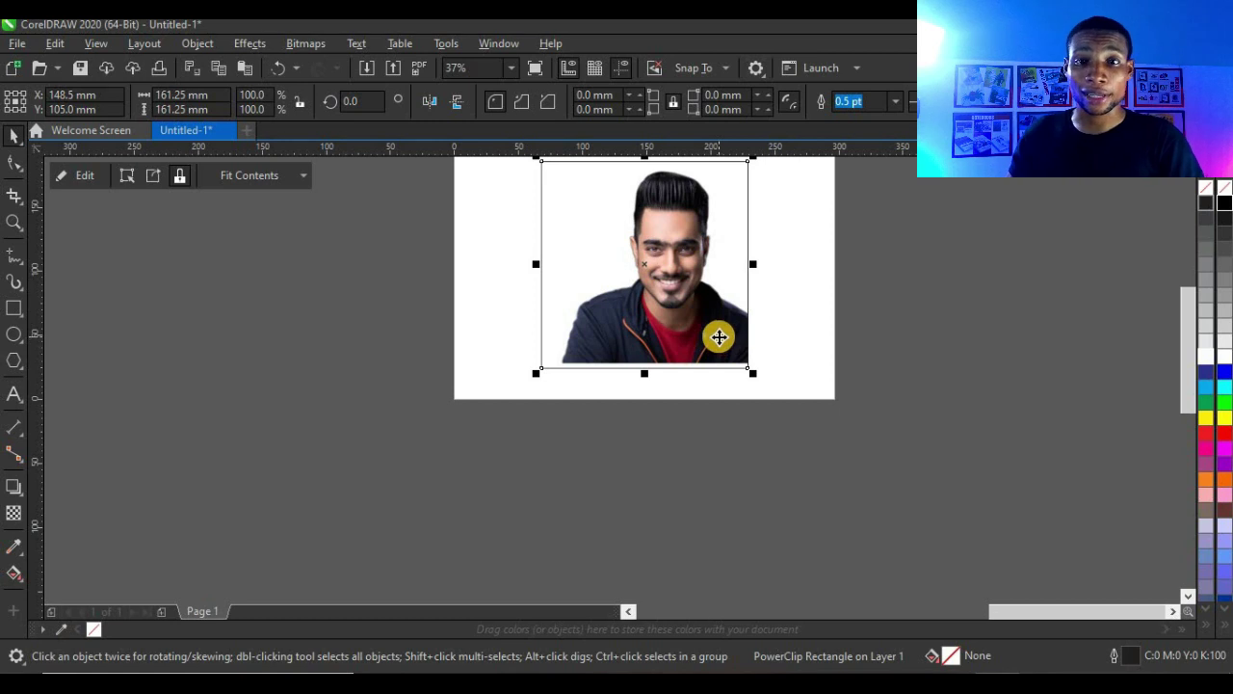
pyautogui.keyDown('ctrl'); pyautogui.click(697, 321); pyautogui.keyUp('ctrl')
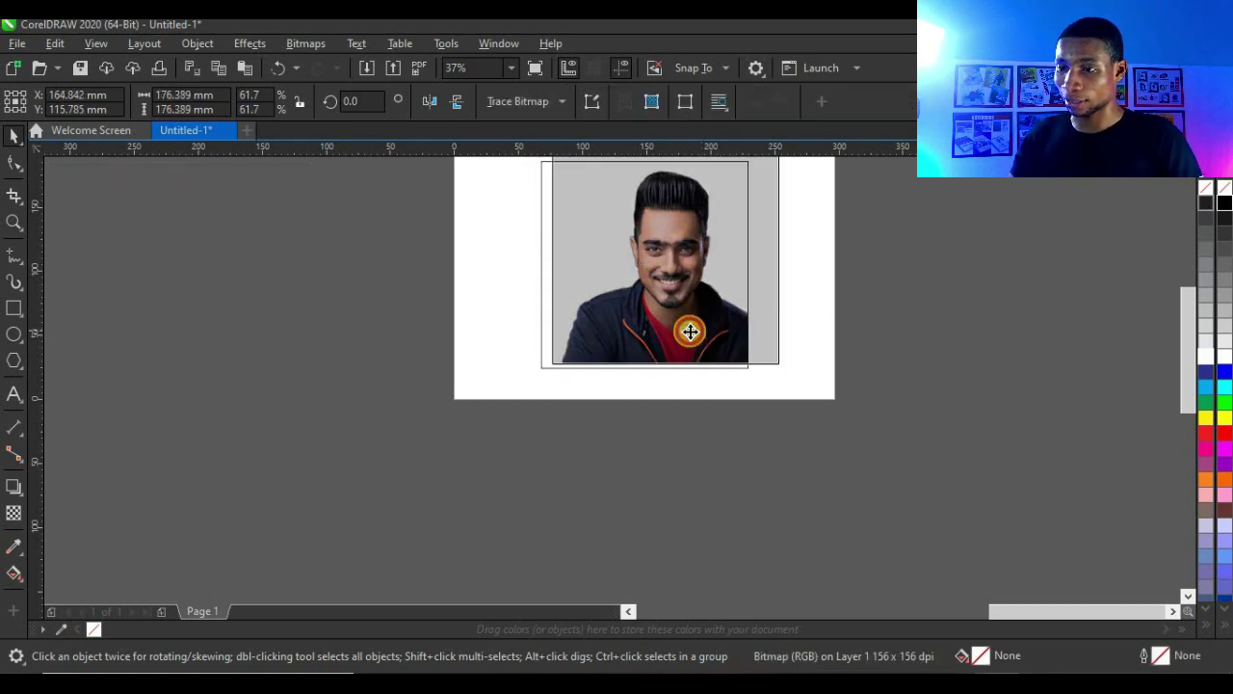
pyautogui.moveTo(749, 366); pyautogui.dragTo(736, 335)
pyautogui.scroll(-1, 624, 317)
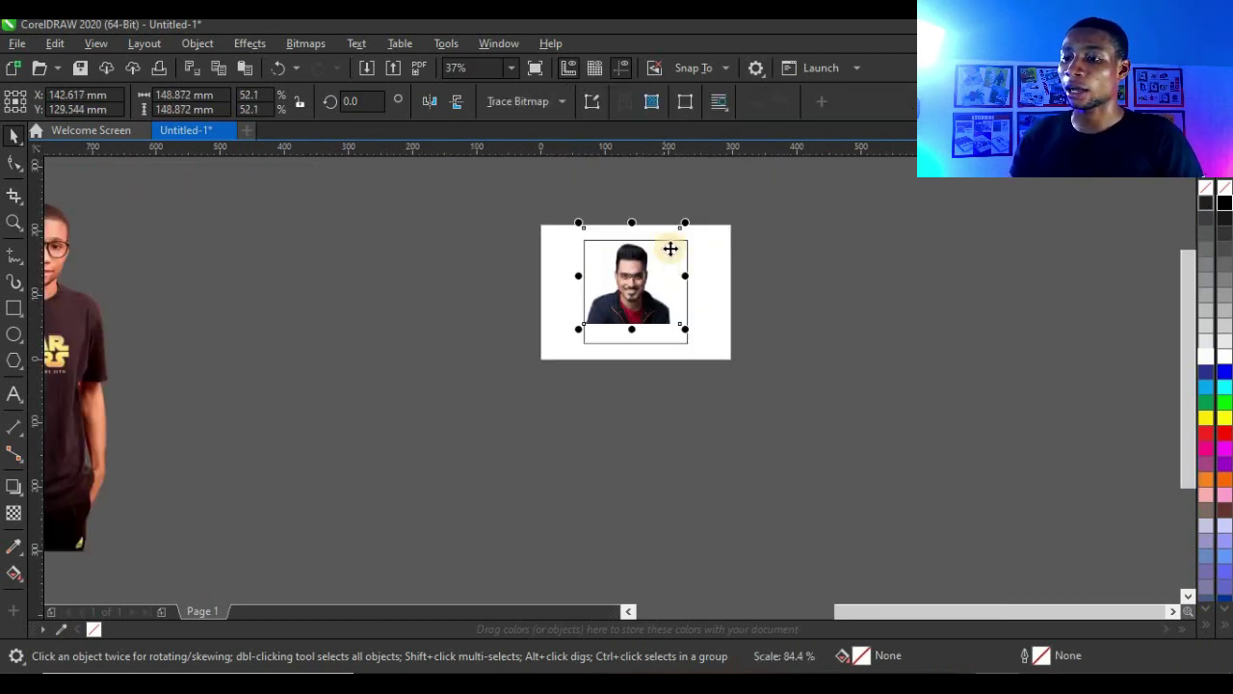
pyautogui.scroll(2, 669, 249)
pyautogui.scroll(-1, 677, 301)
pyautogui.moveTo(696, 230); pyautogui.dragTo(687, 239)
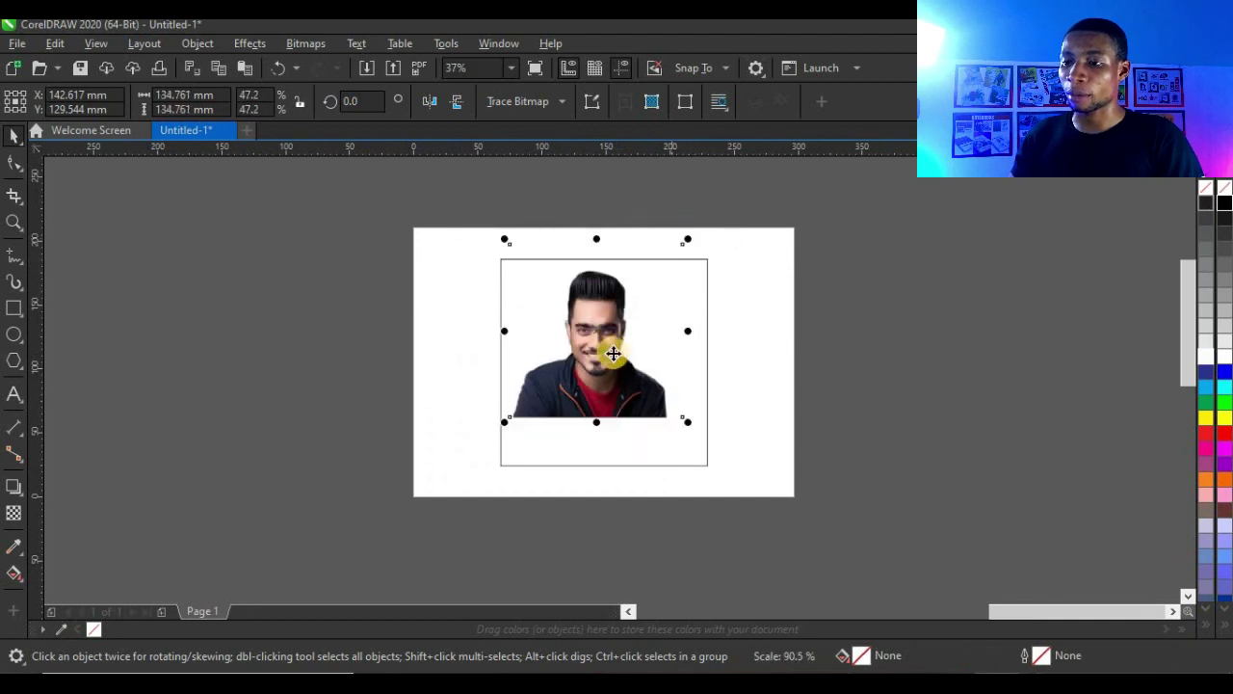
pyautogui.moveTo(608, 349); pyautogui.dragTo(619, 360)
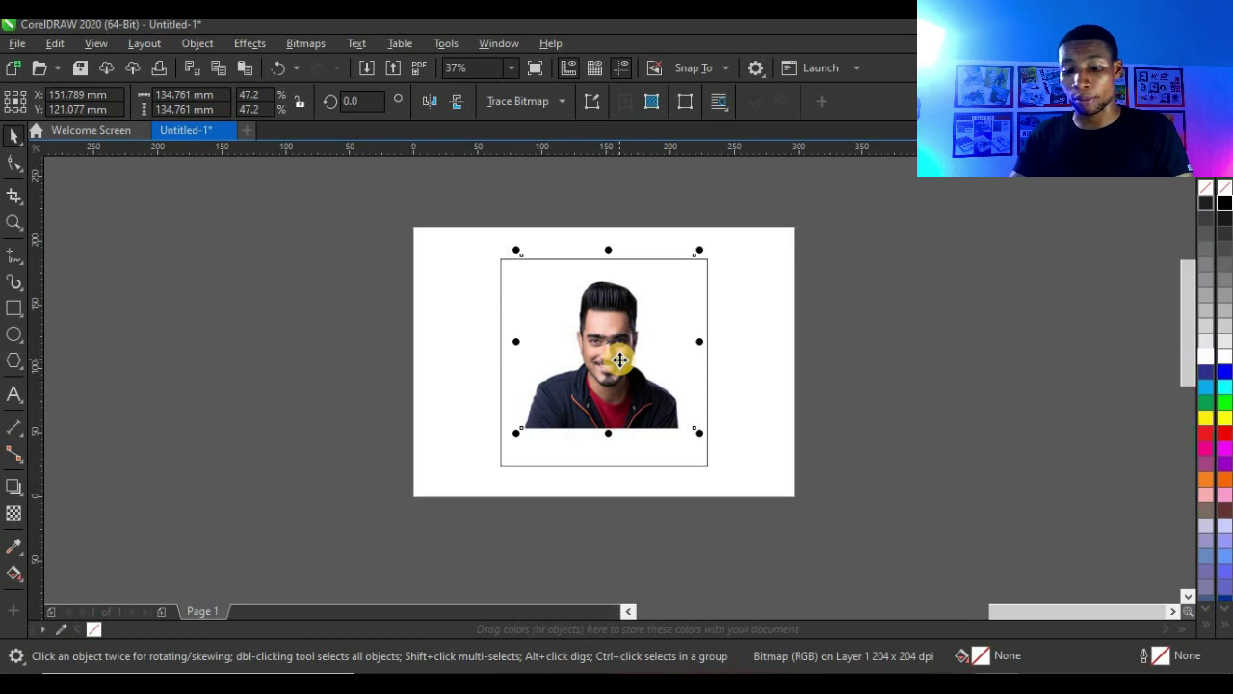
pyautogui.hotkey('ctrl', 'x')
# Paste the portrait beside the page and turn the empty frame back into a plain rectangle
pyautogui.hotkey('ctrl', 'v')
pyautogui.moveTo(612, 375); pyautogui.dragTo(230, 390)
pyautogui.click(529, 357)
pyautogui.rightClick(530, 359)
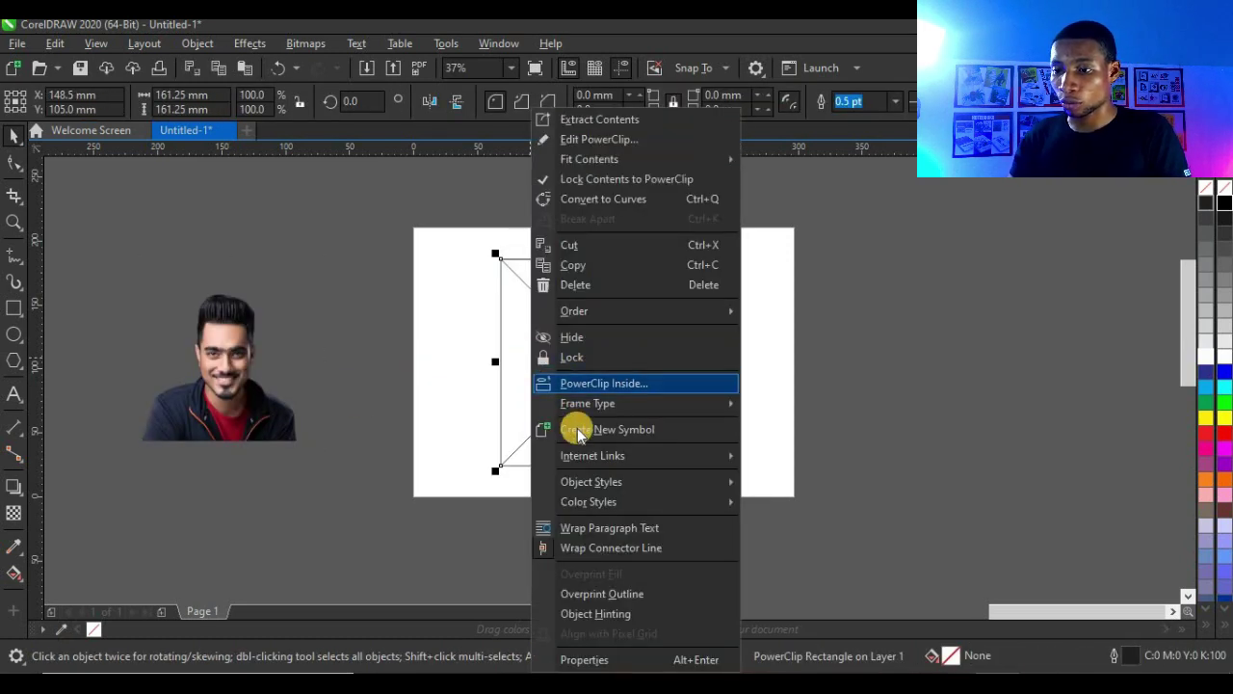
pyautogui.moveTo(732, 404)
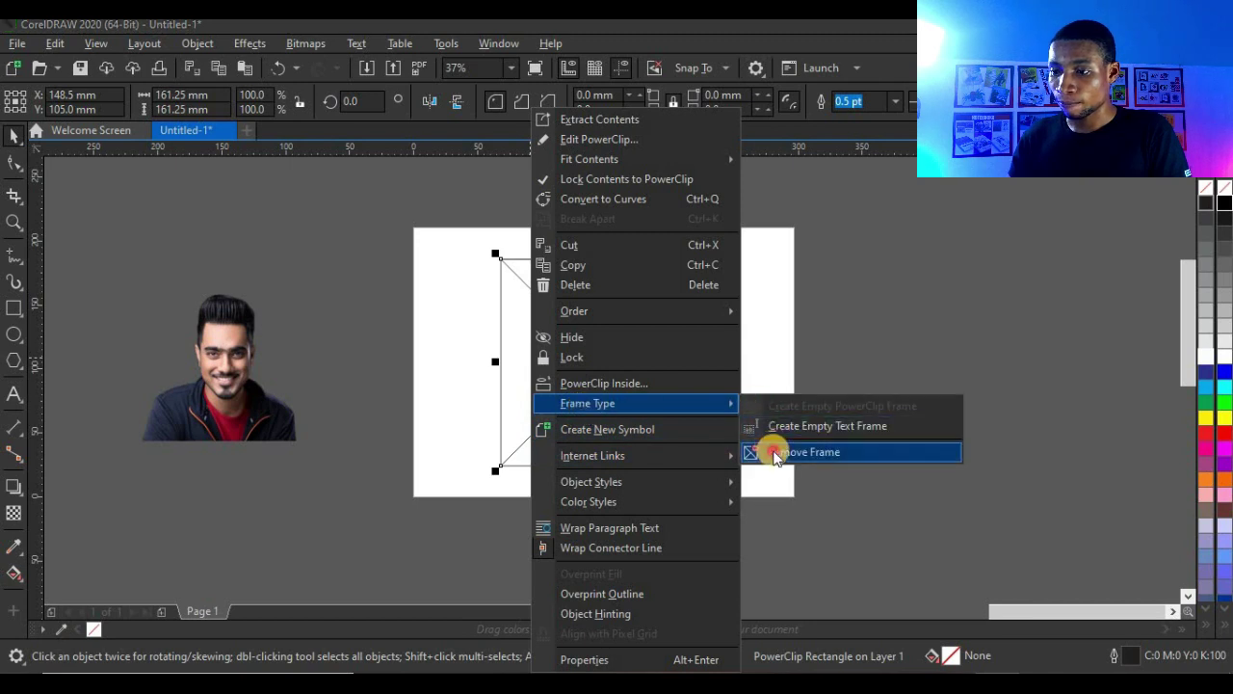
pyautogui.click(819, 449)
# Clip the portrait inside the square using PowerClip Inside
pyautogui.click(224, 355)
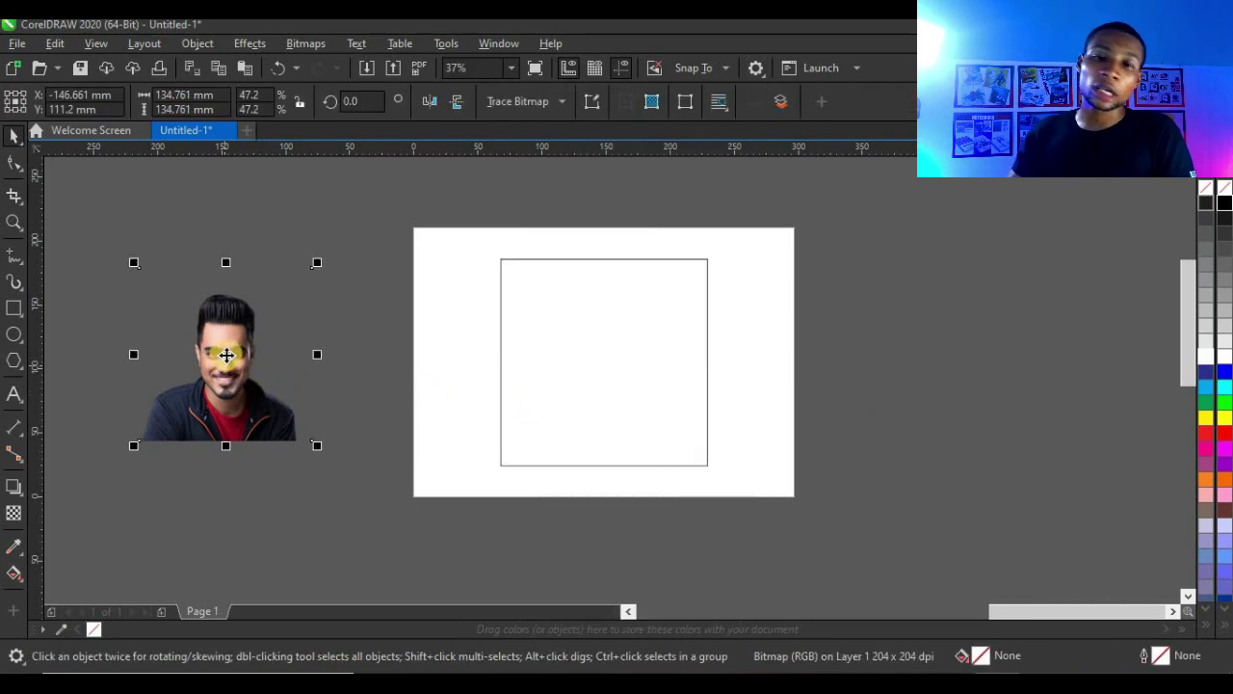
pyautogui.moveTo(225, 355); pyautogui.dragTo(615, 368)
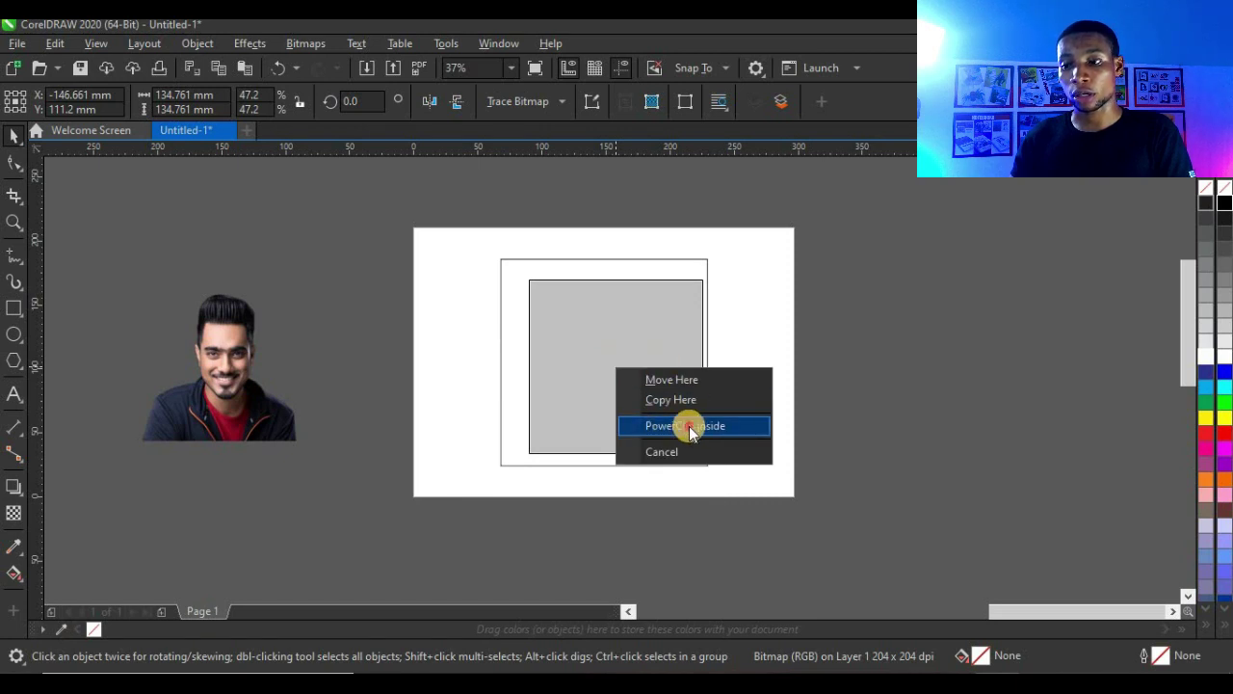
pyautogui.click(689, 426)
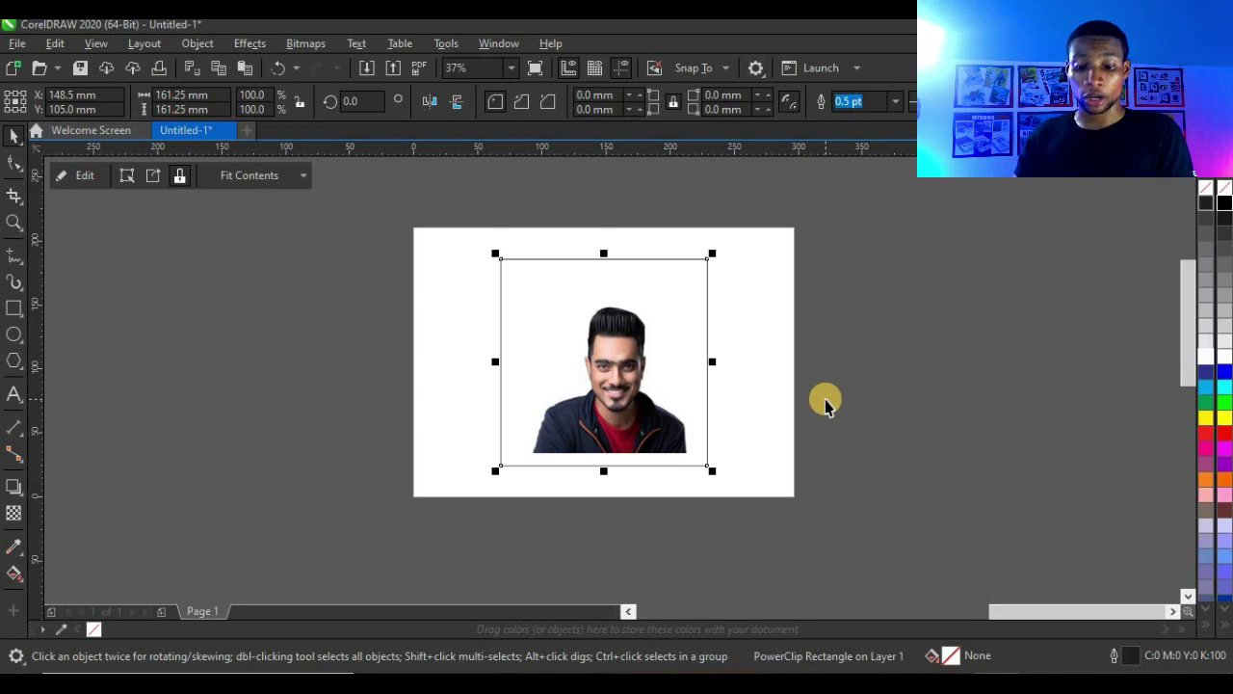
pyautogui.hotkey('ctrl', 'z')
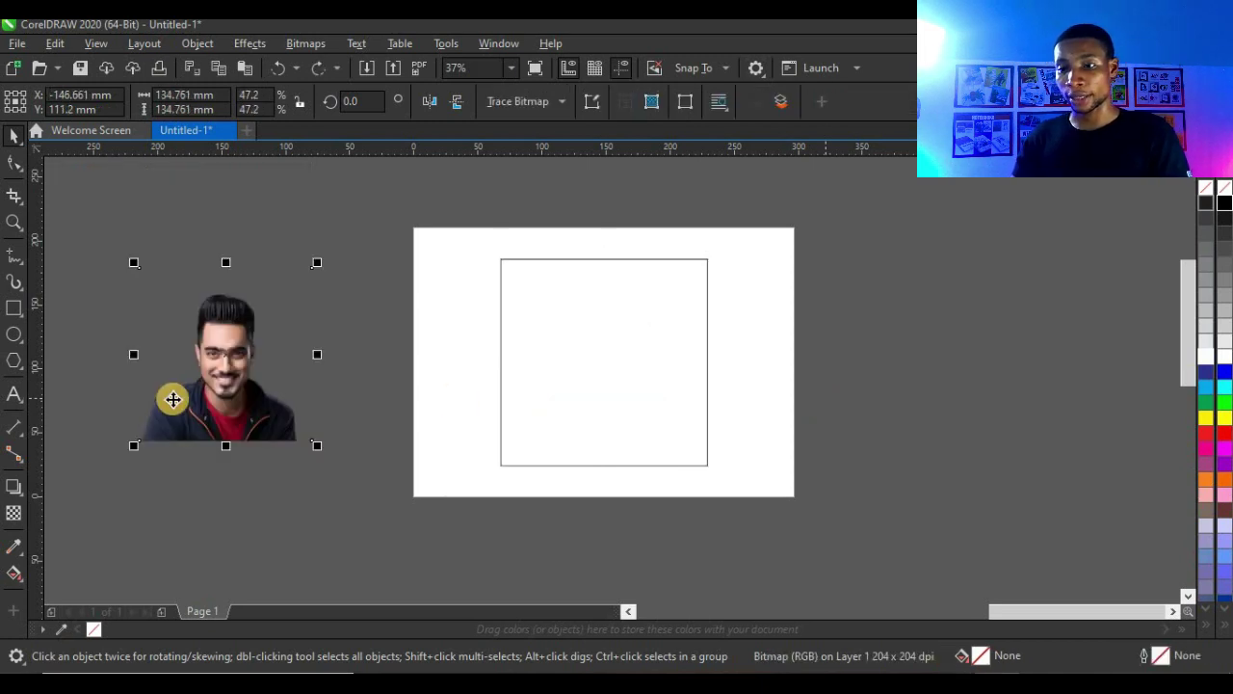
pyautogui.rightClick(222, 366)
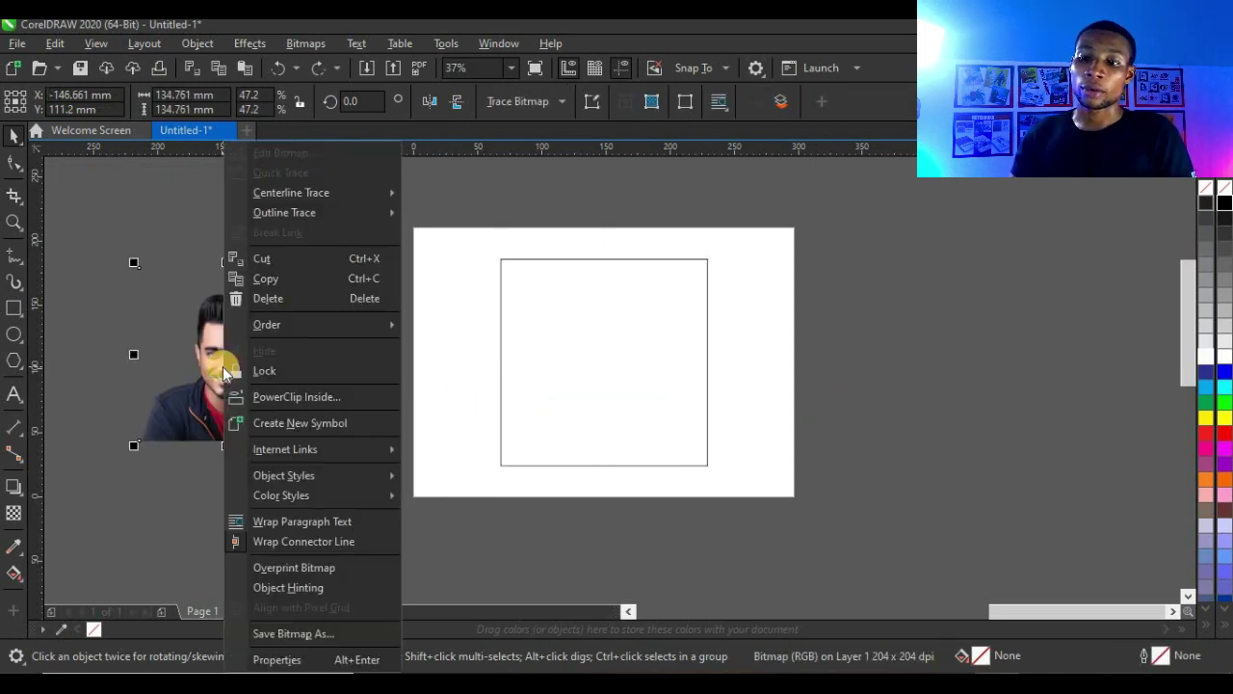
pyautogui.click(294, 398)
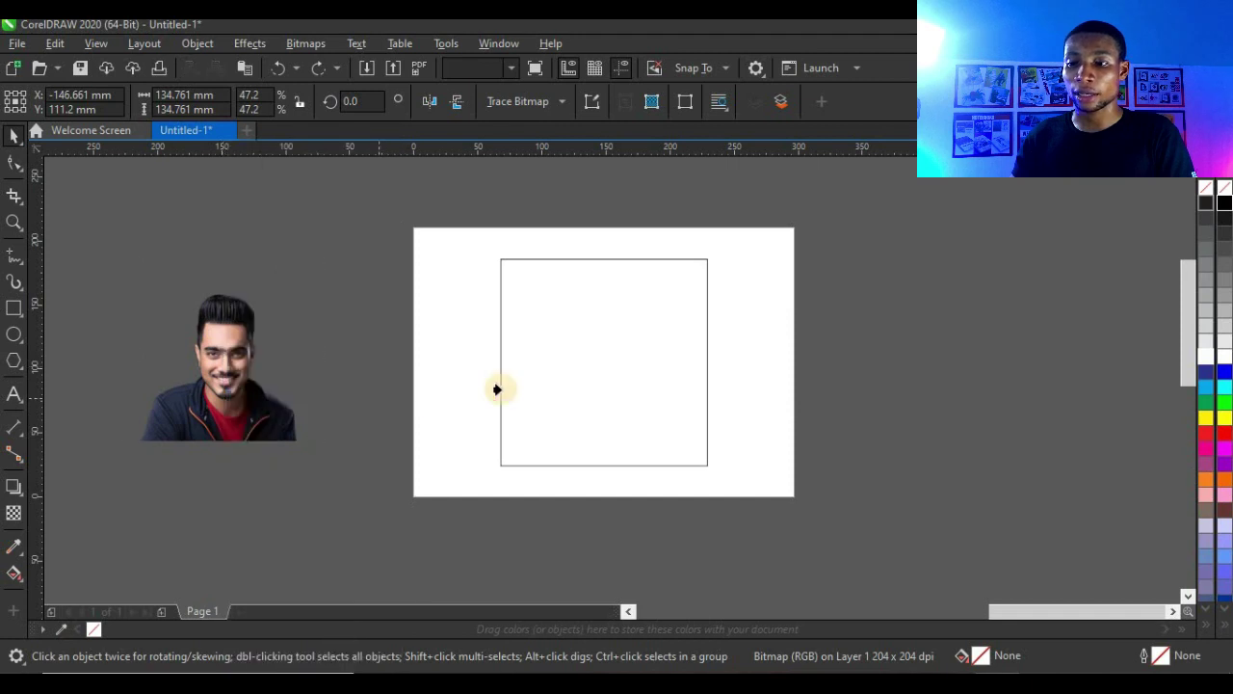
pyautogui.click(591, 351)
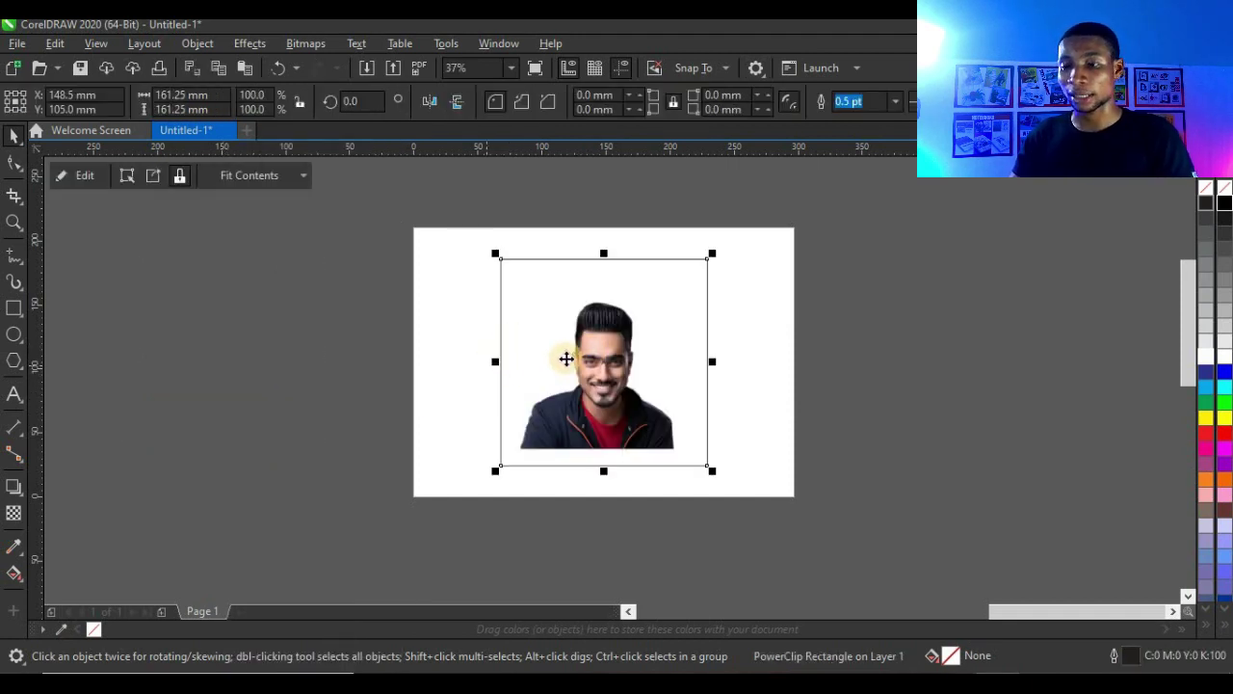
# Enlarge the clipped portrait to 48.7% and nudge it up within the frame
pyautogui.keyDown('ctrl'); pyautogui.click(603, 358); pyautogui.keyUp('ctrl')
pyautogui.scroll(2, 603, 359)
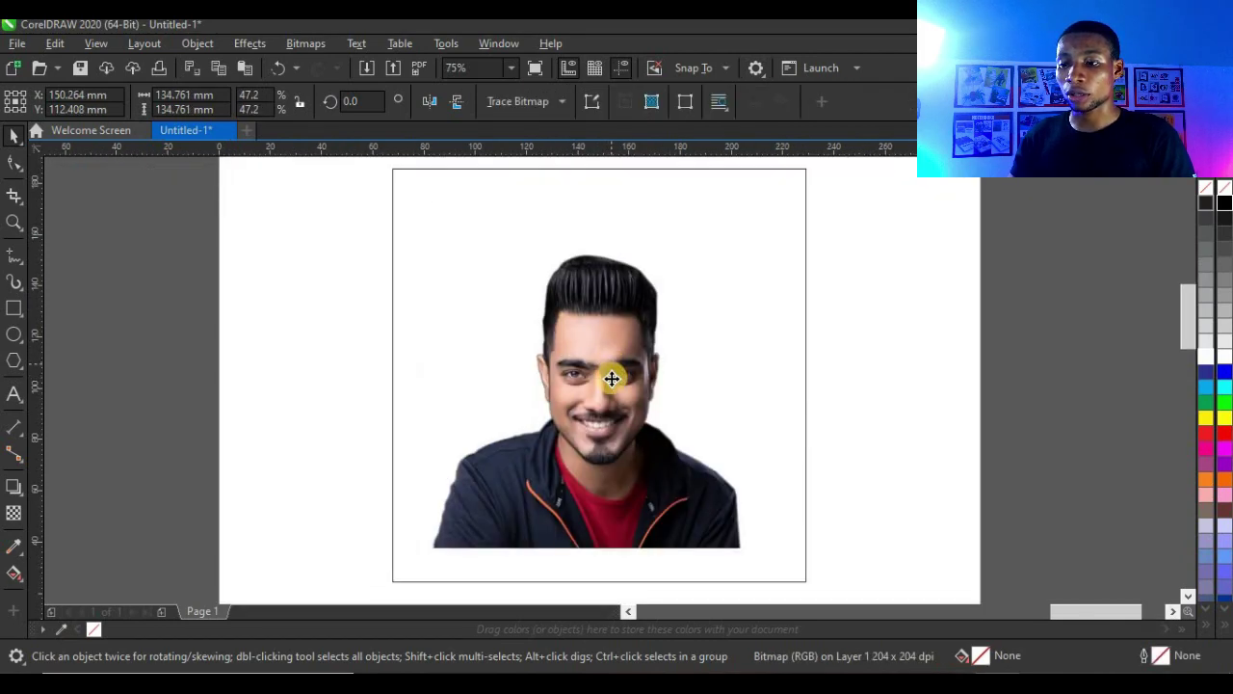
pyautogui.moveTo(791, 548); pyautogui.dragTo(790, 543)
pyautogui.moveTo(741, 509); pyautogui.dragTo(739, 491)
pyautogui.scroll(-2, 669, 447)
pyautogui.scroll(1, 675, 440)
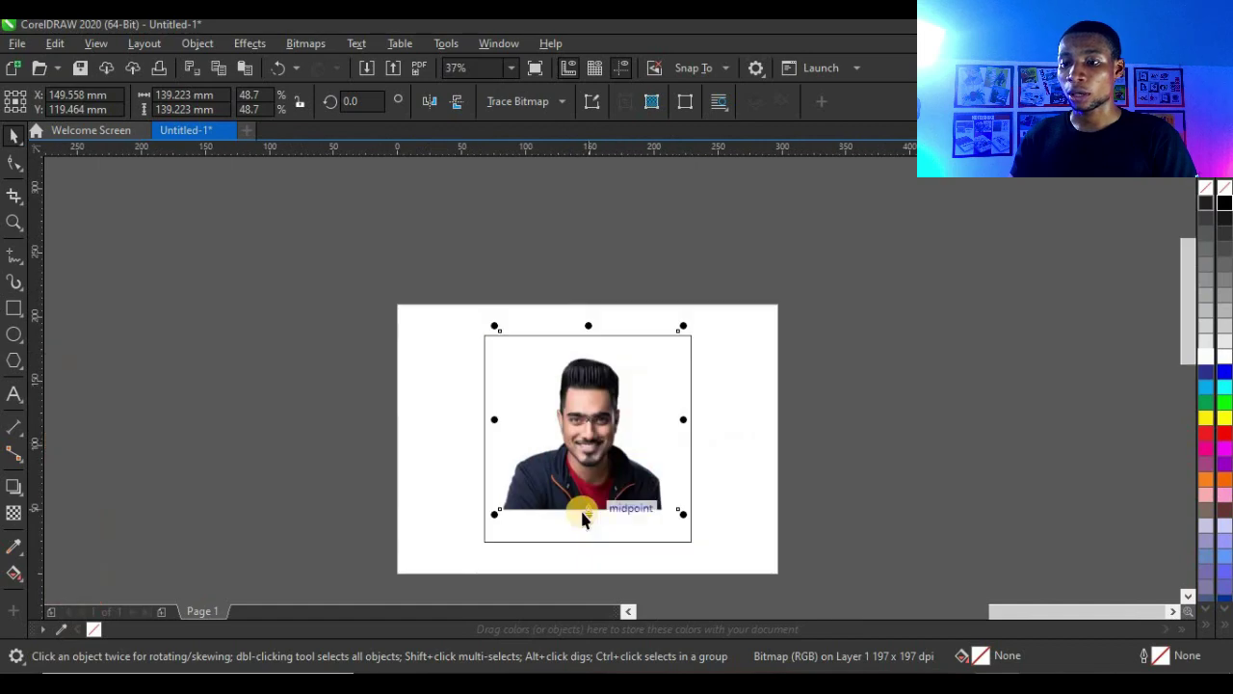
pyautogui.scroll(2, 582, 512)
# Move the drip image into open canvas space beside the framed portrait
pyautogui.click(598, 465)
pyautogui.scroll(-2, 600, 440)
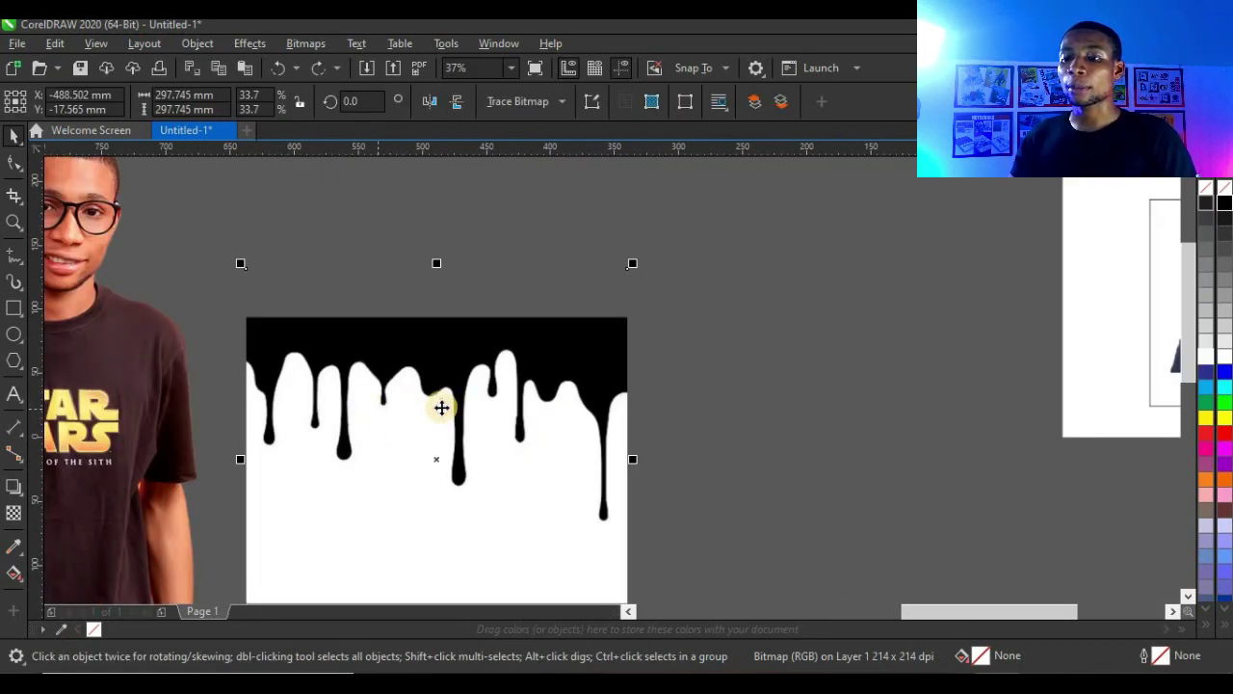
pyautogui.scroll(-1, 441, 408)
pyautogui.moveTo(453, 431); pyautogui.dragTo(578, 396)
# Quick Trace the drip image into vectors and delete the original drip bitmap
pyautogui.scroll(1, 611, 393)
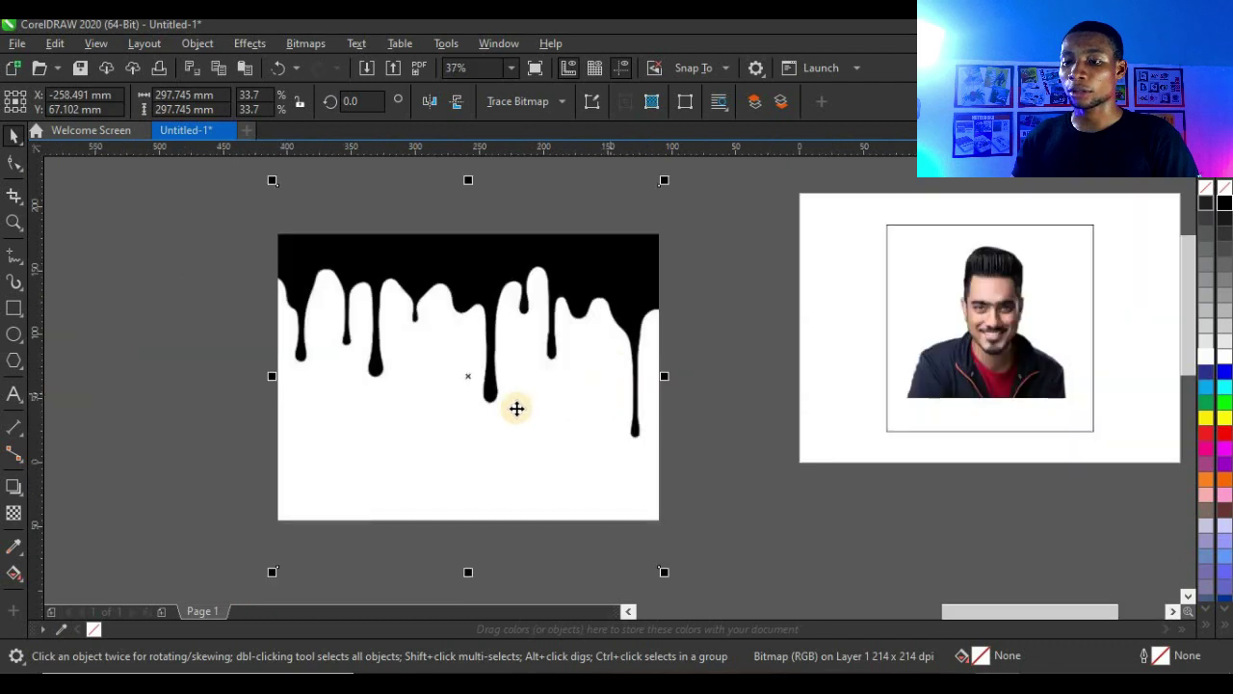
pyautogui.click(534, 104)
pyautogui.click(532, 125)
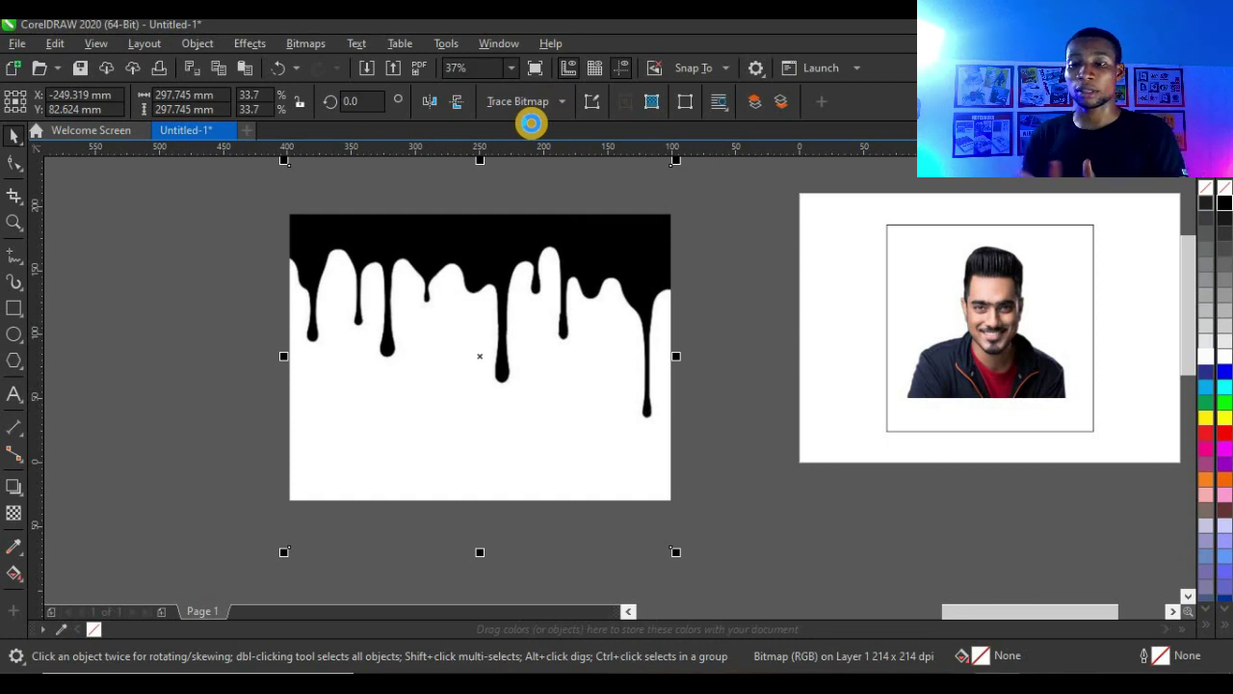
pyautogui.moveTo(391, 396); pyautogui.dragTo(692, 375)
pyautogui.click(456, 327)
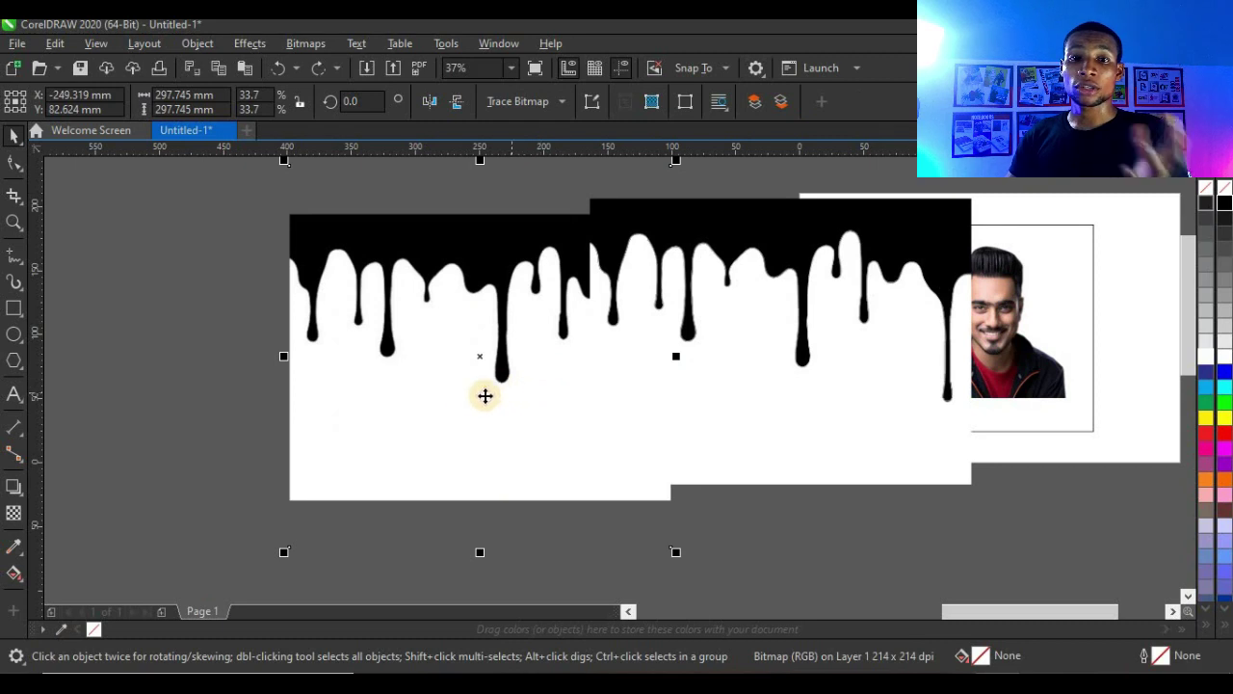
pyautogui.moveTo(247, 421); pyautogui.dragTo(249, 418)
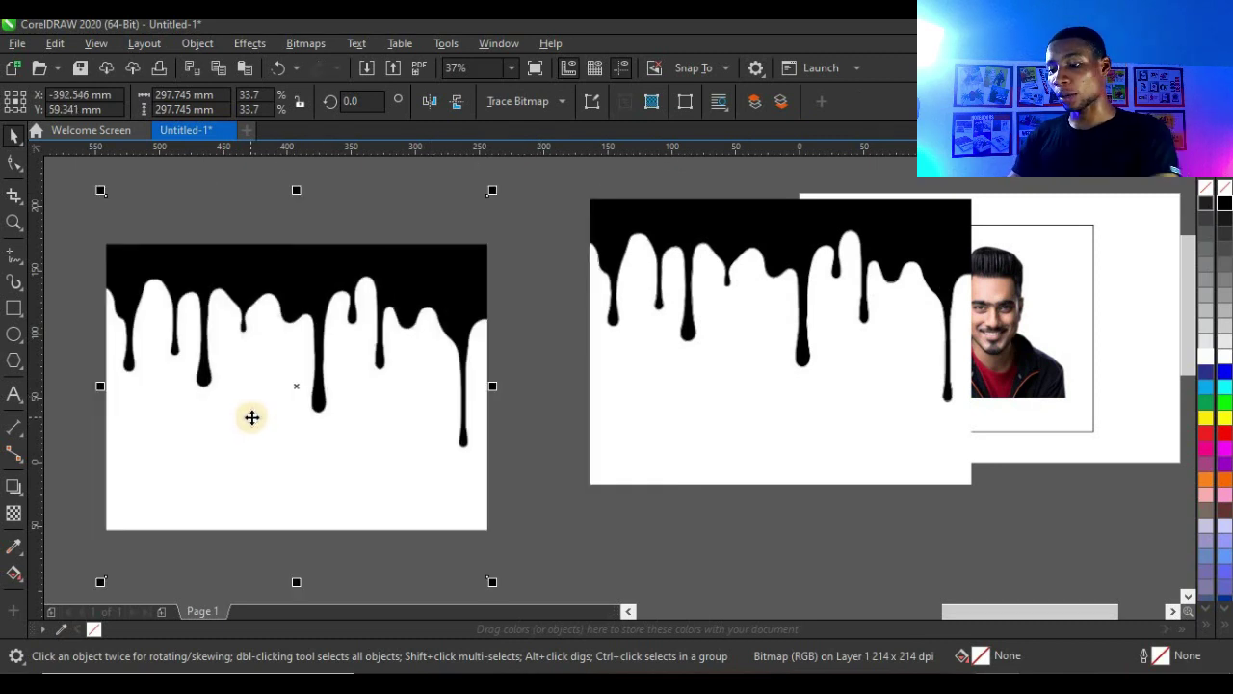
pyautogui.press('Delete')
pyautogui.moveTo(743, 394); pyautogui.dragTo(457, 395)
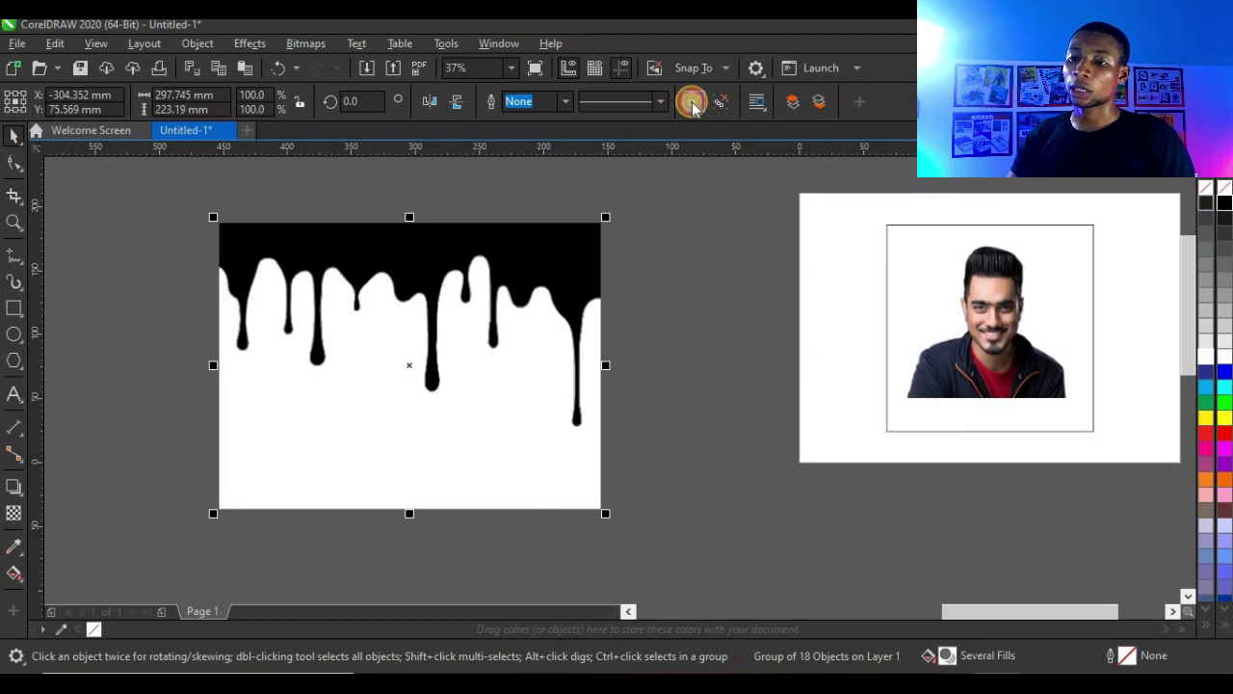
# Ungroup the traced drips, delete the background and leftover pieces, and fill the drip black
pyautogui.click(692, 104)
pyautogui.click(679, 245)
pyautogui.moveTo(414, 451); pyautogui.dragTo(787, 487)
pyautogui.click(514, 226)
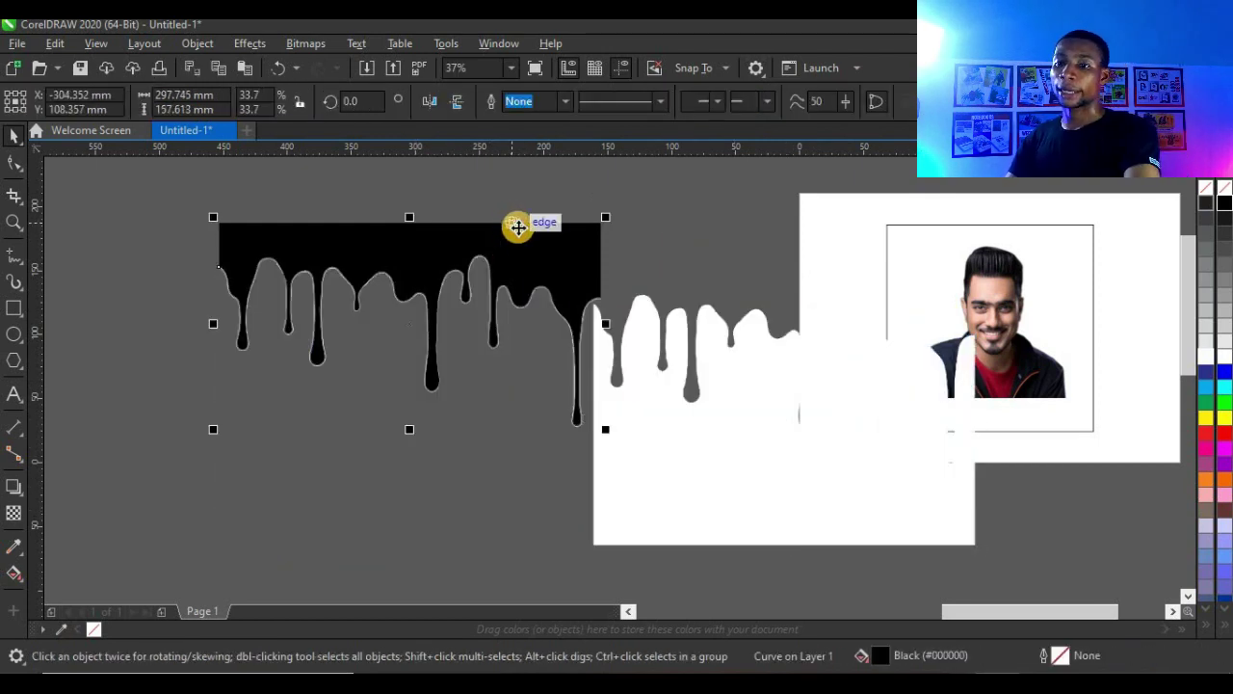
pyautogui.press('Delete')
pyautogui.click(240, 266)
pyautogui.moveTo(789, 536); pyautogui.dragTo(615, 460)
pyautogui.press('Delete')
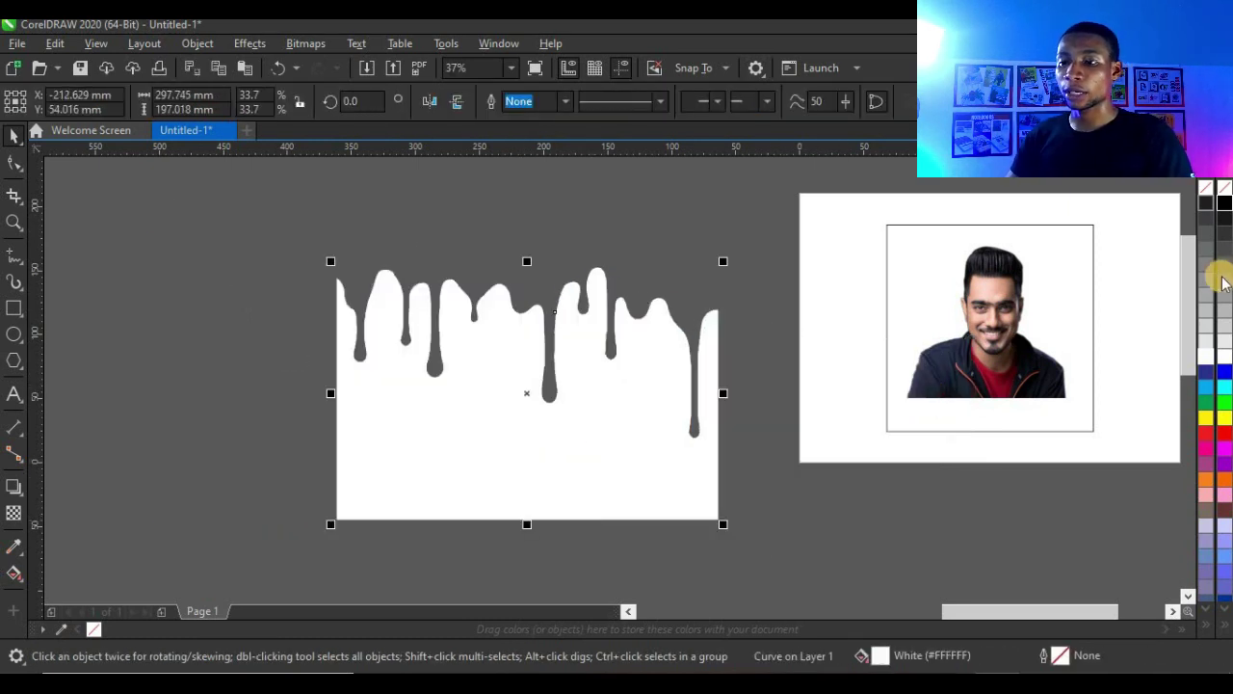
pyautogui.click(1205, 207)
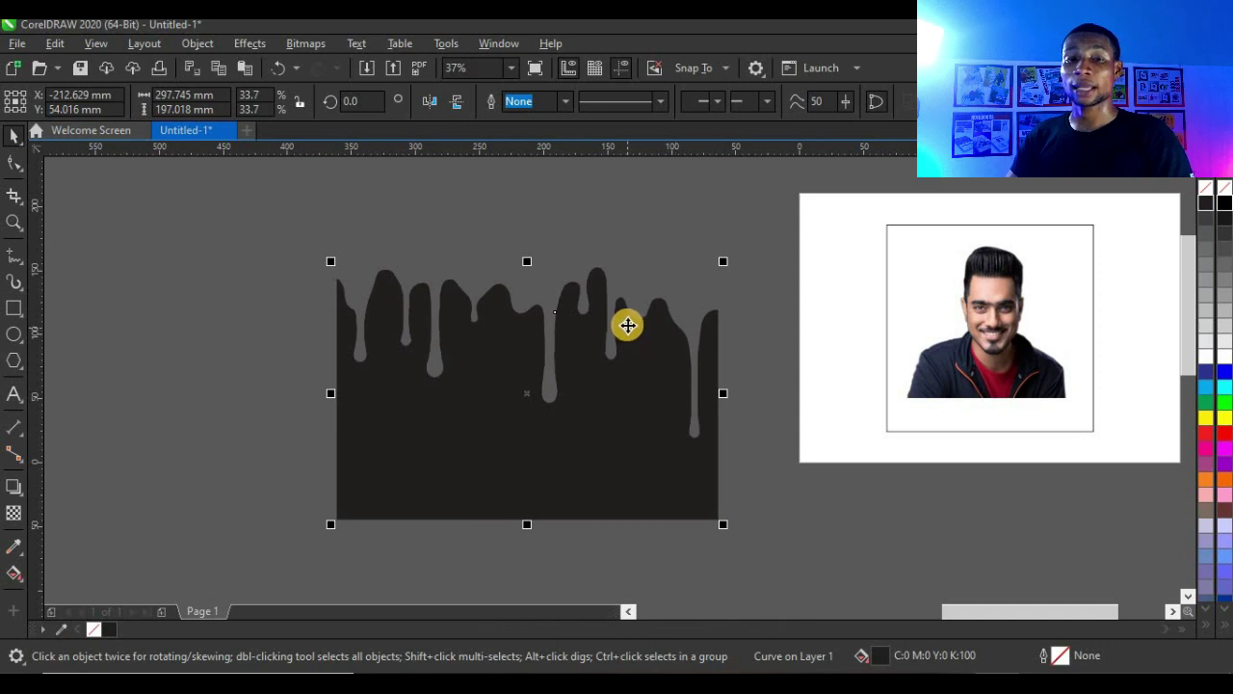
pyautogui.scroll(-3, 655, 353)
pyautogui.scroll(3, 662, 354)
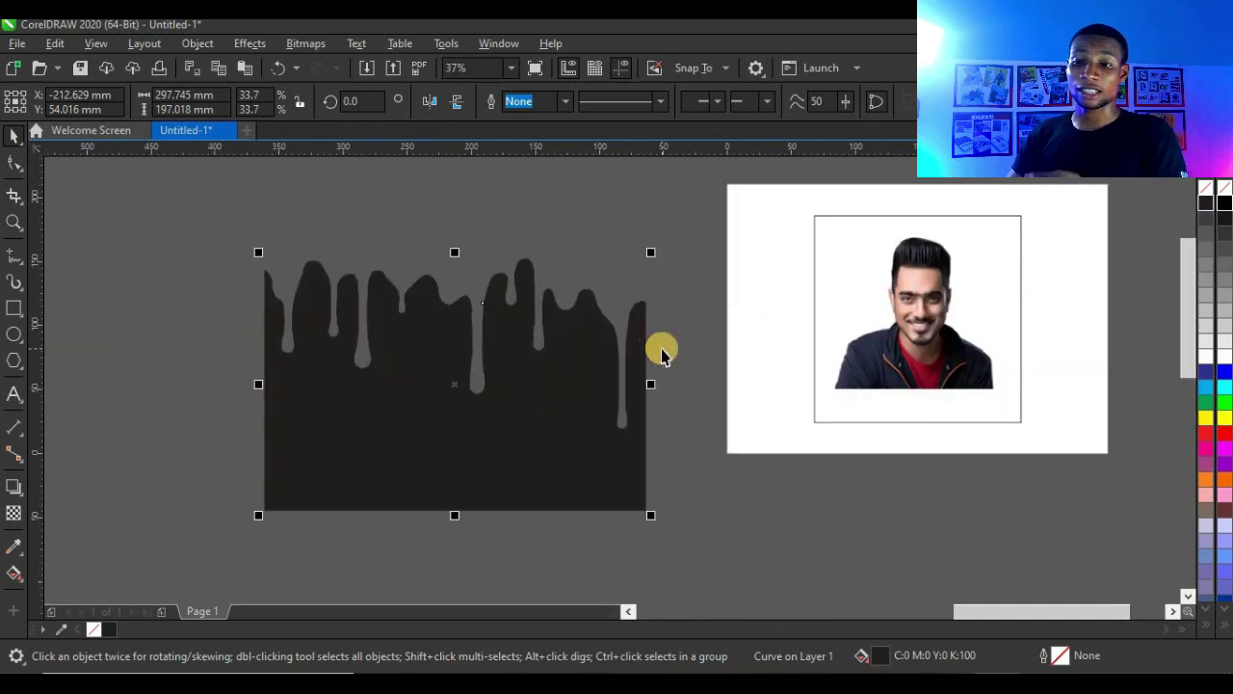
# PowerClip the black drip into the portrait frame and place it over the lower shirt
pyautogui.moveTo(387, 450); pyautogui.dragTo(860, 353)
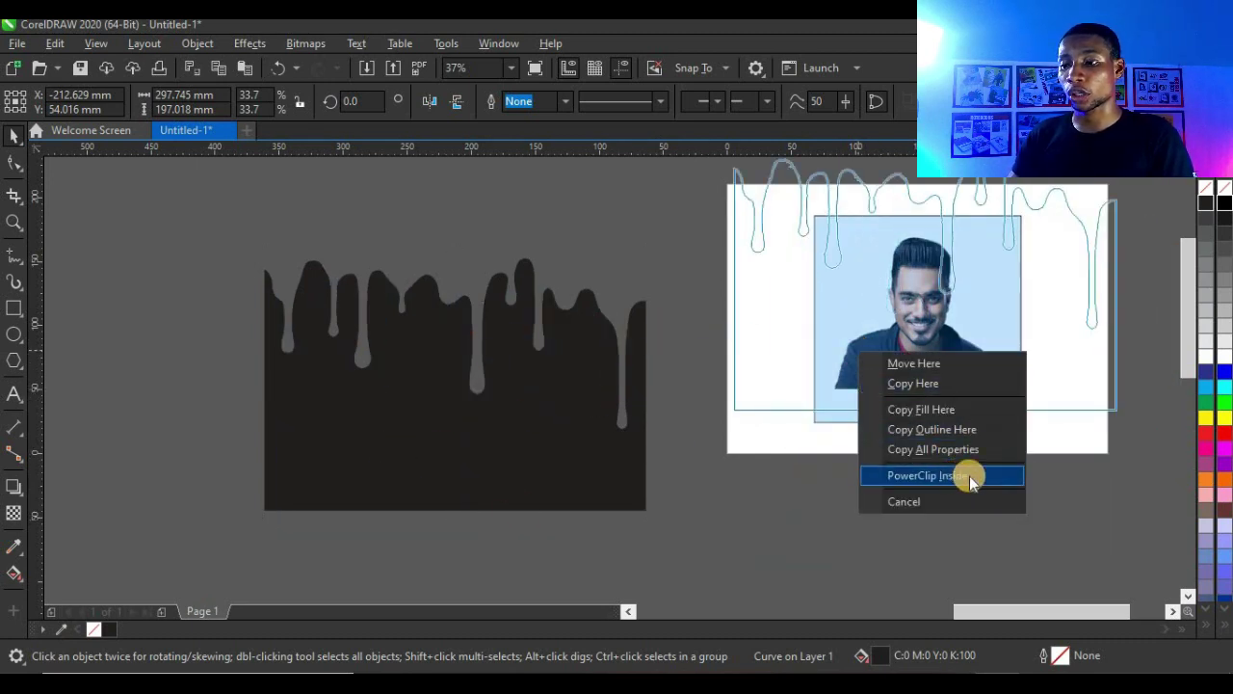
pyautogui.click(969, 476)
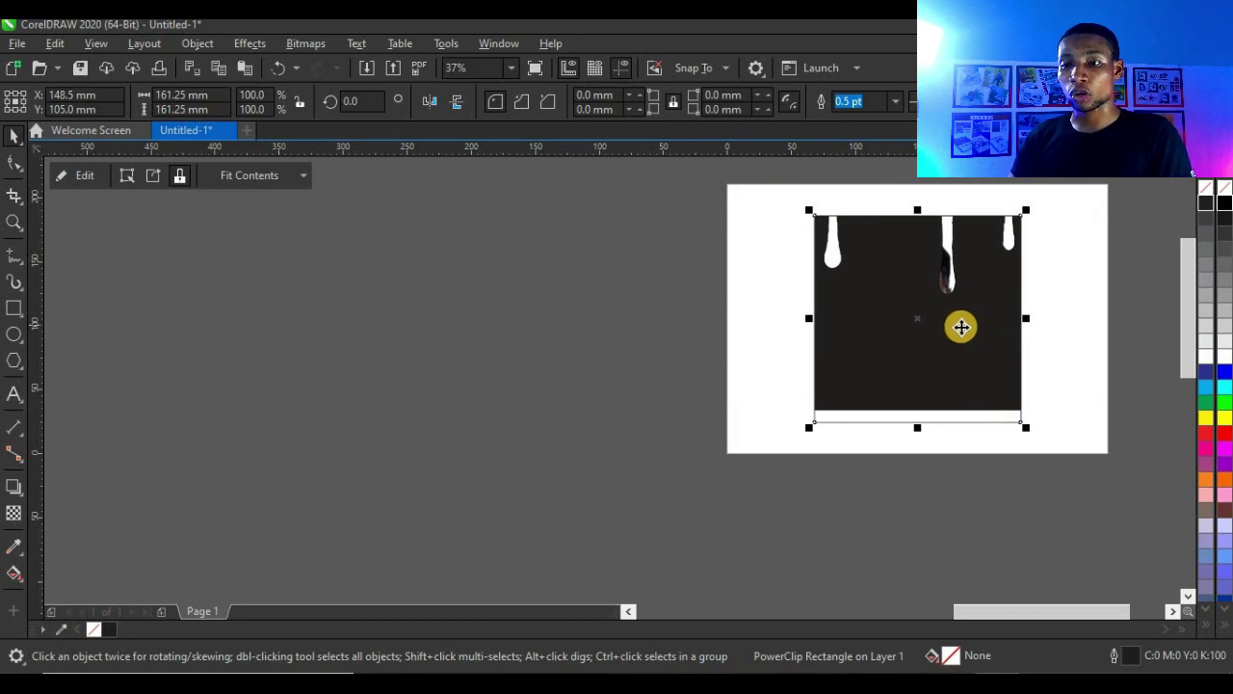
pyautogui.keyDown('ctrl'); pyautogui.click(961, 330); pyautogui.keyUp('ctrl')
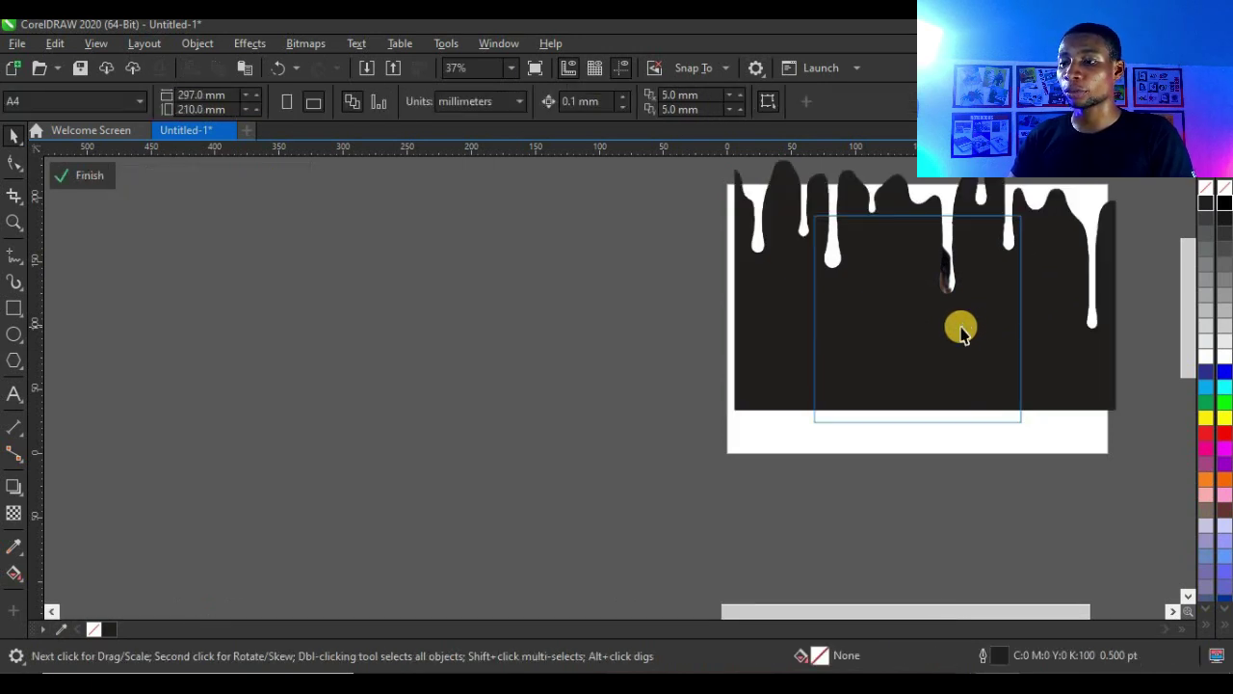
pyautogui.moveTo(1021, 289); pyautogui.dragTo(688, 385)
pyautogui.moveTo(793, 271); pyautogui.dragTo(725, 376)
pyautogui.moveTo(635, 401); pyautogui.dragTo(950, 396)
pyautogui.click(606, 429)
pyautogui.moveTo(606, 429); pyautogui.dragTo(951, 403)
# Reposition the drip and resize it to about 123 mm wide by 64 mm tall
pyautogui.scroll(2, 981, 415)
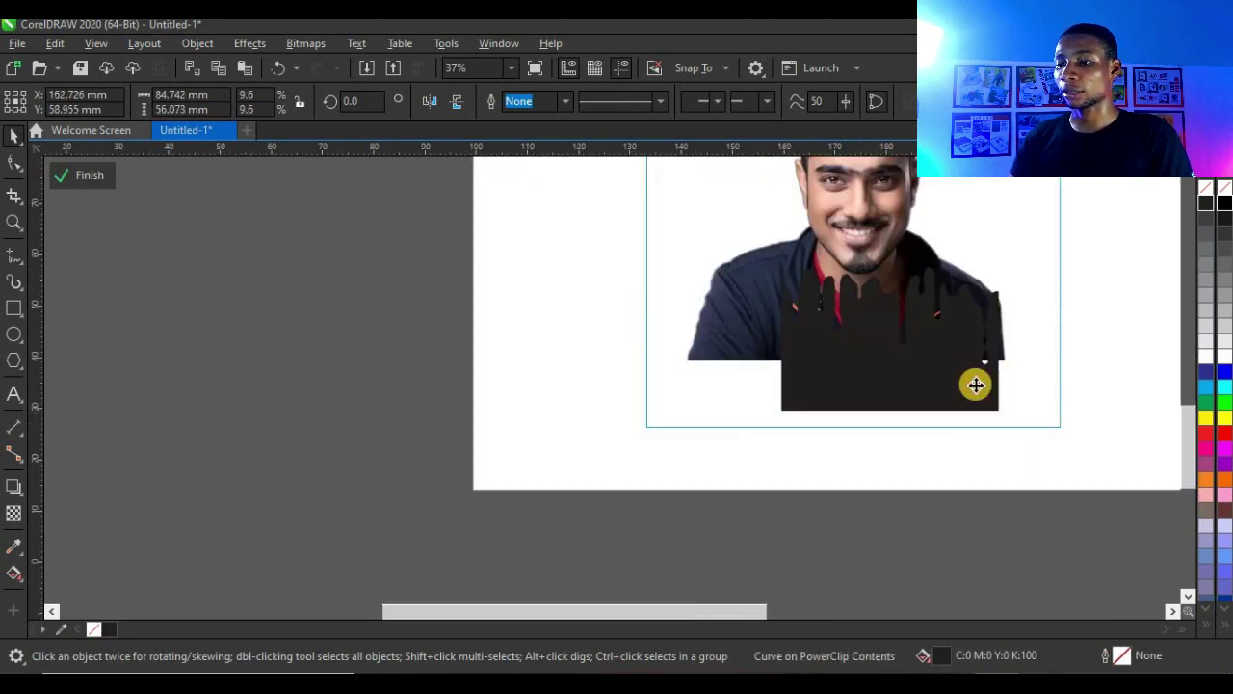
pyautogui.scroll(1, 975, 385)
pyautogui.scroll(-1, 911, 372)
pyautogui.click(886, 316)
pyautogui.moveTo(868, 355); pyautogui.dragTo(818, 368)
pyautogui.moveTo(920, 334); pyautogui.dragTo(922, 321)
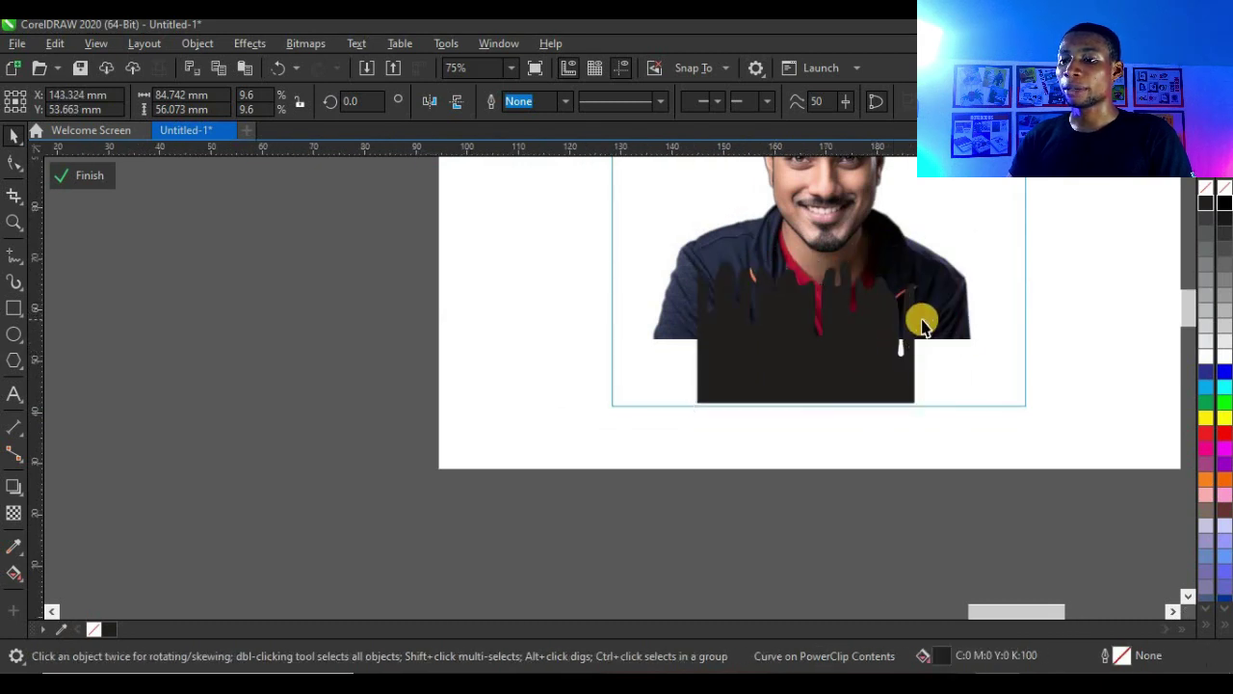
pyautogui.scroll(2, 912, 391)
pyautogui.moveTo(864, 384); pyautogui.dragTo(901, 382)
pyautogui.scroll(-1, 901, 382)
pyautogui.moveTo(934, 446); pyautogui.dragTo(969, 498)
pyautogui.moveTo(870, 399); pyautogui.dragTo(855, 399)
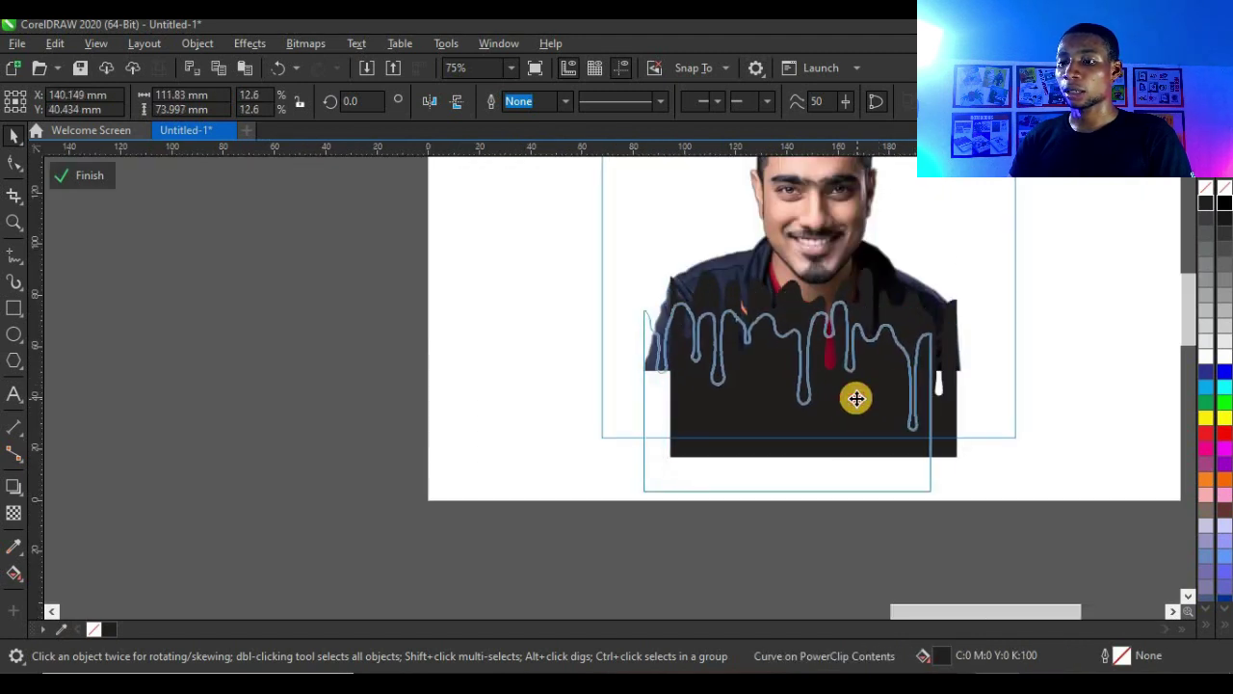
pyautogui.moveTo(935, 296); pyautogui.dragTo(964, 275)
pyautogui.moveTo(802, 499); pyautogui.dragTo(801, 450)
# Shorten the drip to 123.471 × 45.332 mm and settle it across the shoulders
pyautogui.scroll(2, 854, 368)
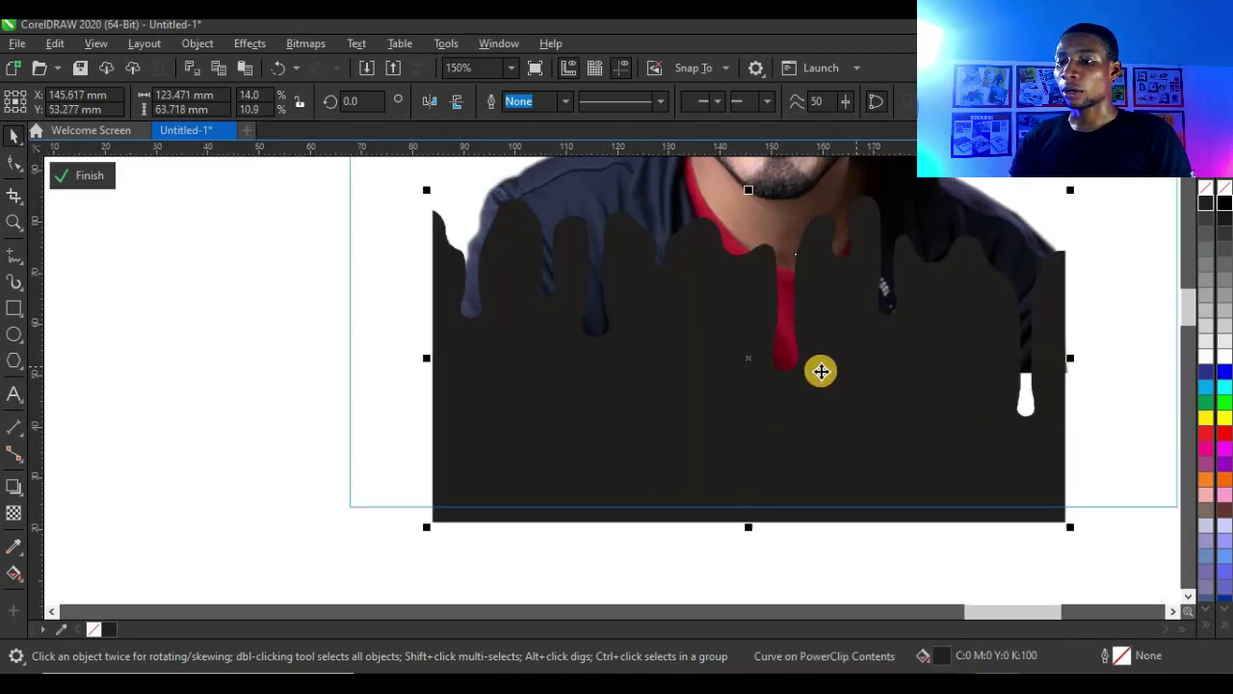
pyautogui.scroll(2, 1044, 395)
pyautogui.scroll(-2, 1024, 388)
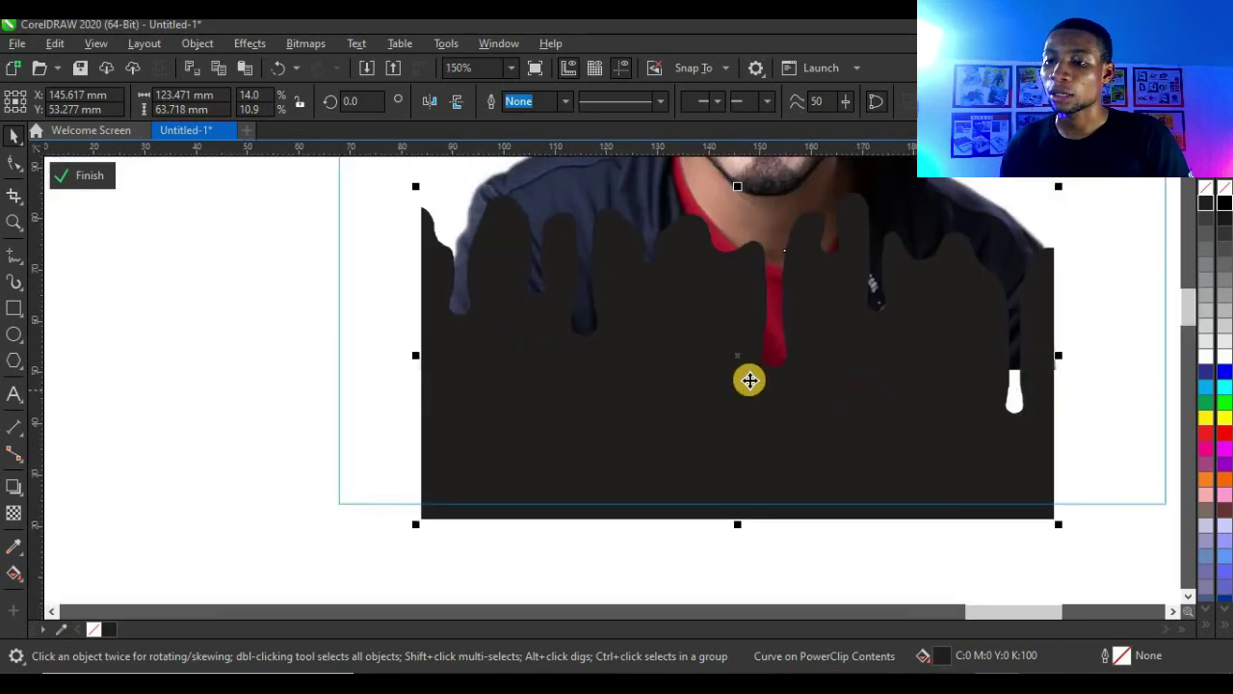
pyautogui.scroll(2, 568, 322)
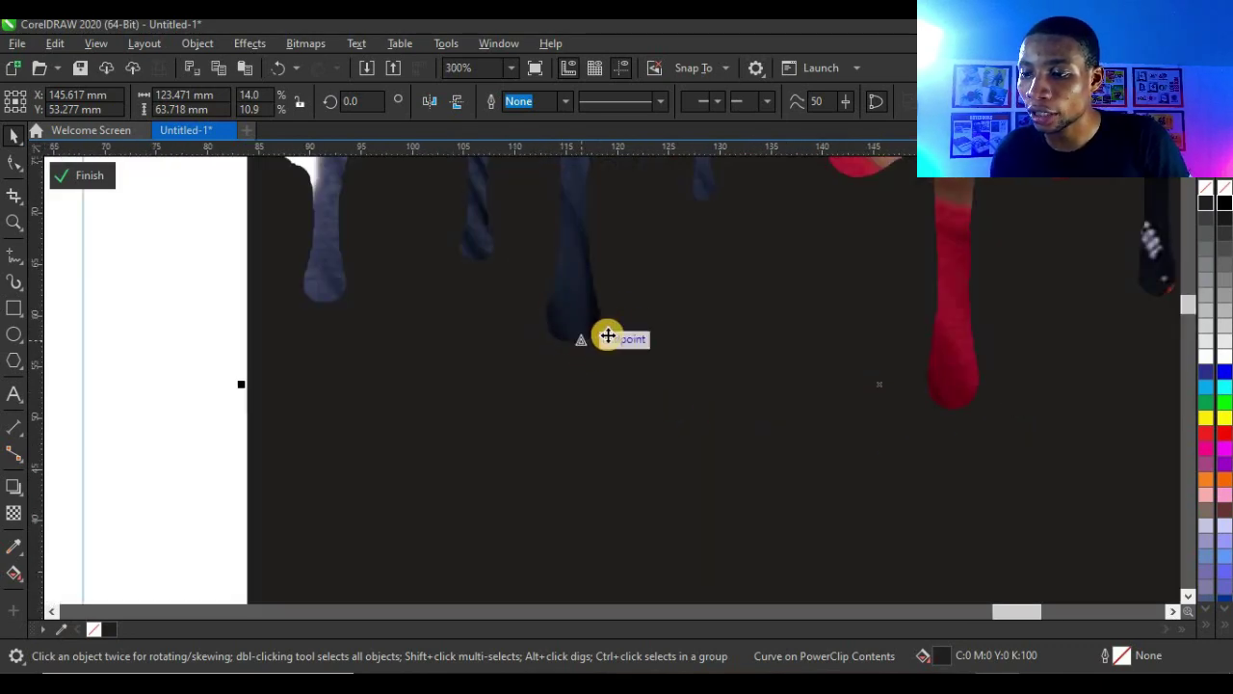
pyautogui.scroll(-4, 829, 356)
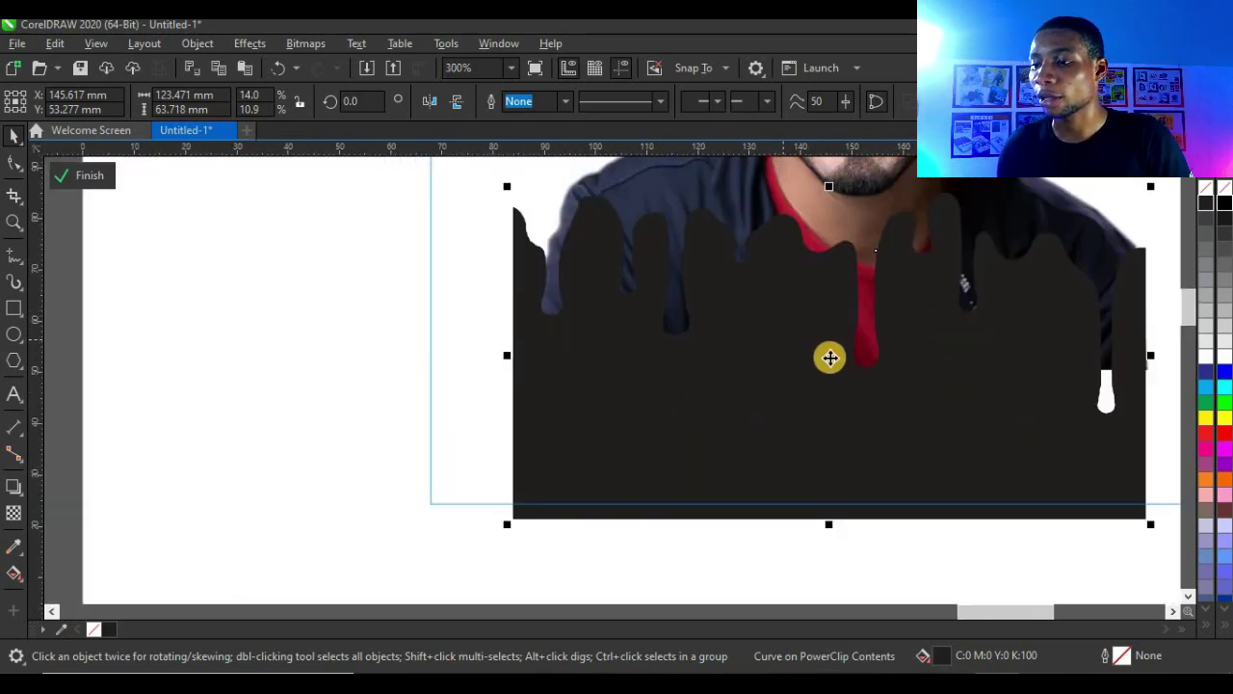
pyautogui.scroll(-2, 958, 380)
pyautogui.scroll(2, 994, 385)
pyautogui.scroll(4, 994, 385)
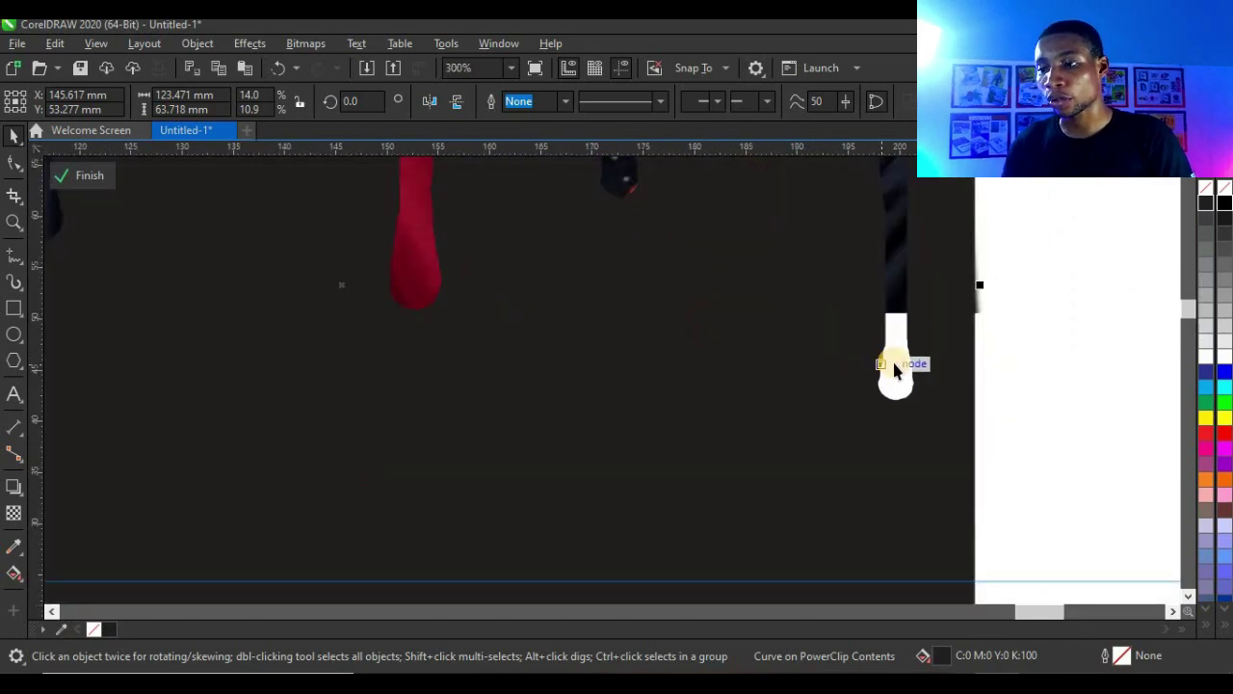
pyautogui.scroll(-4, 887, 395)
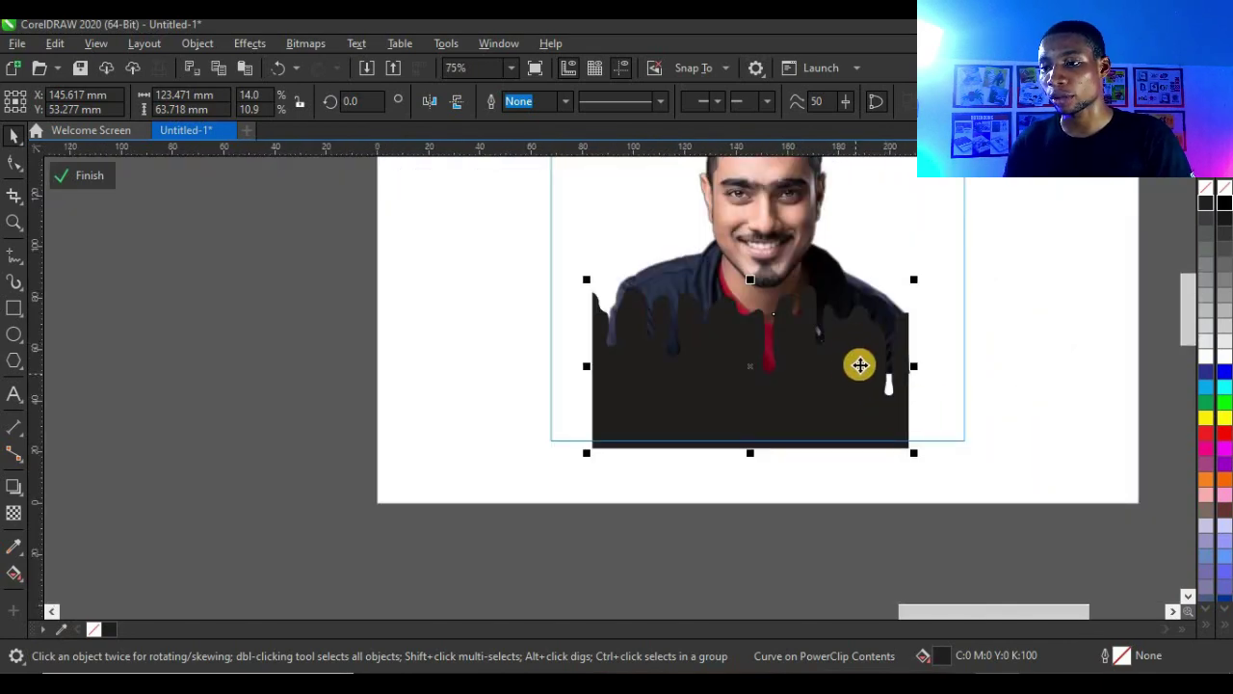
pyautogui.scroll(2, 858, 360)
pyautogui.scroll(-2, 751, 237)
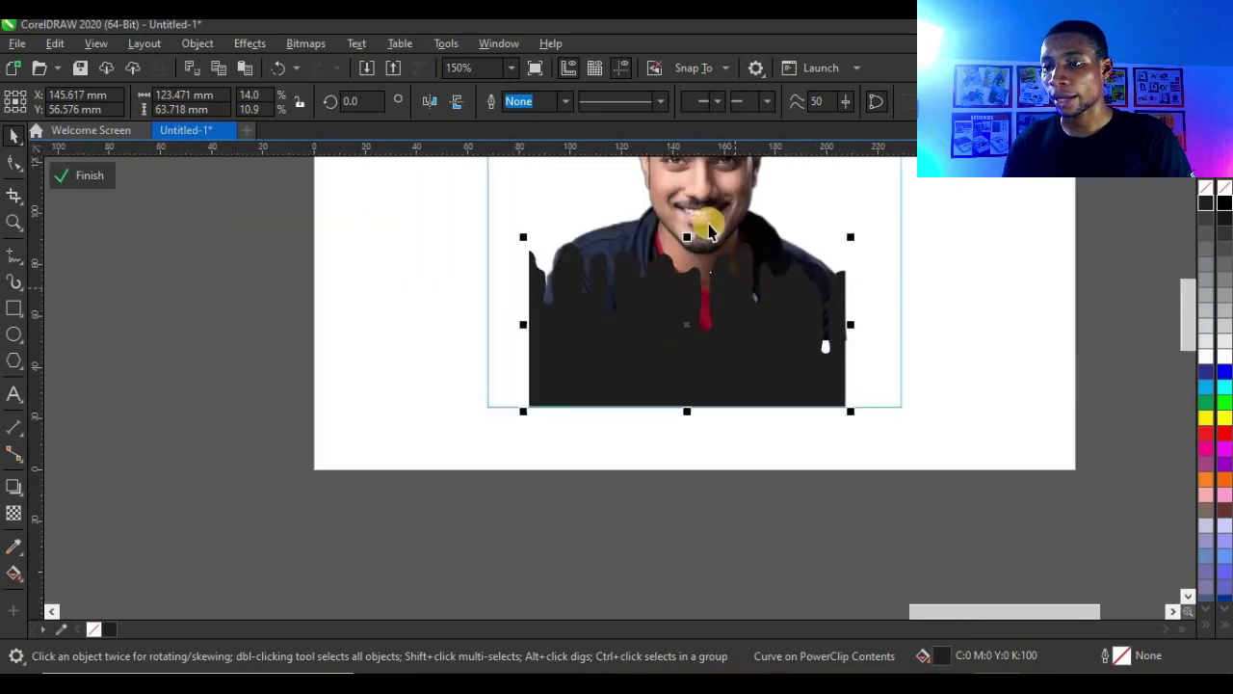
pyautogui.scroll(4, 705, 221)
pyautogui.scroll(-2, 628, 301)
pyautogui.moveTo(625, 295); pyautogui.dragTo(626, 333)
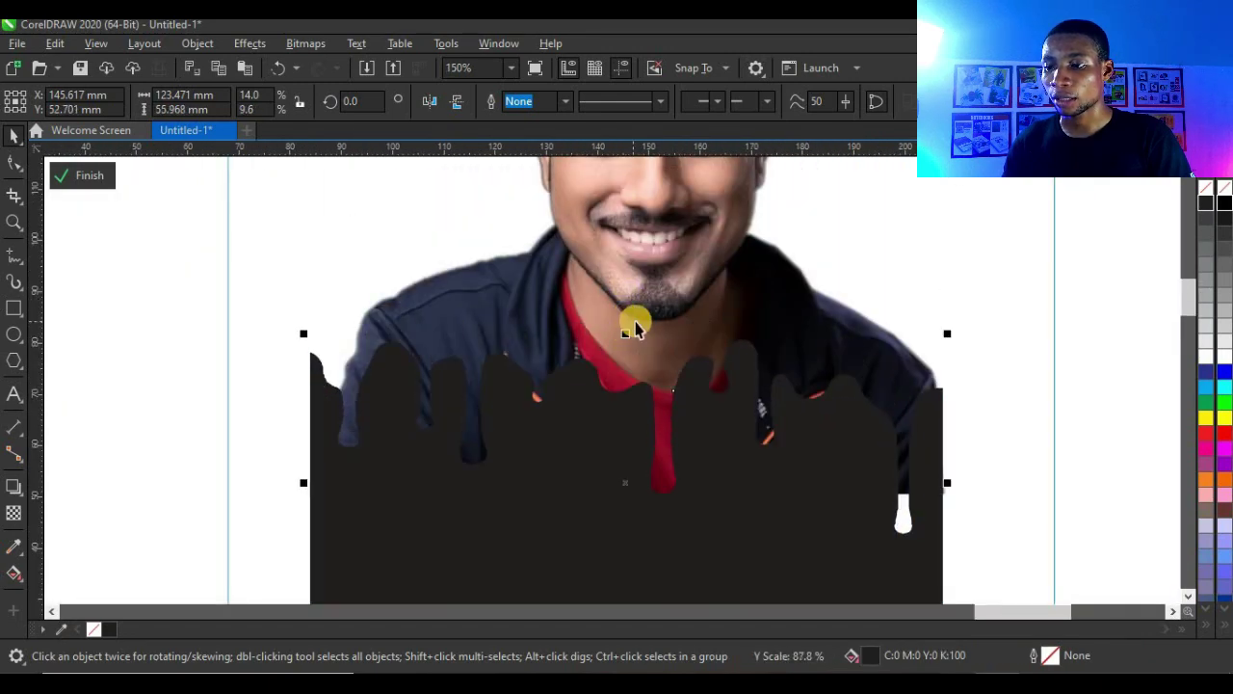
pyautogui.scroll(-4, 633, 328)
pyautogui.scroll(2, 671, 369)
pyautogui.moveTo(623, 434); pyautogui.dragTo(638, 414)
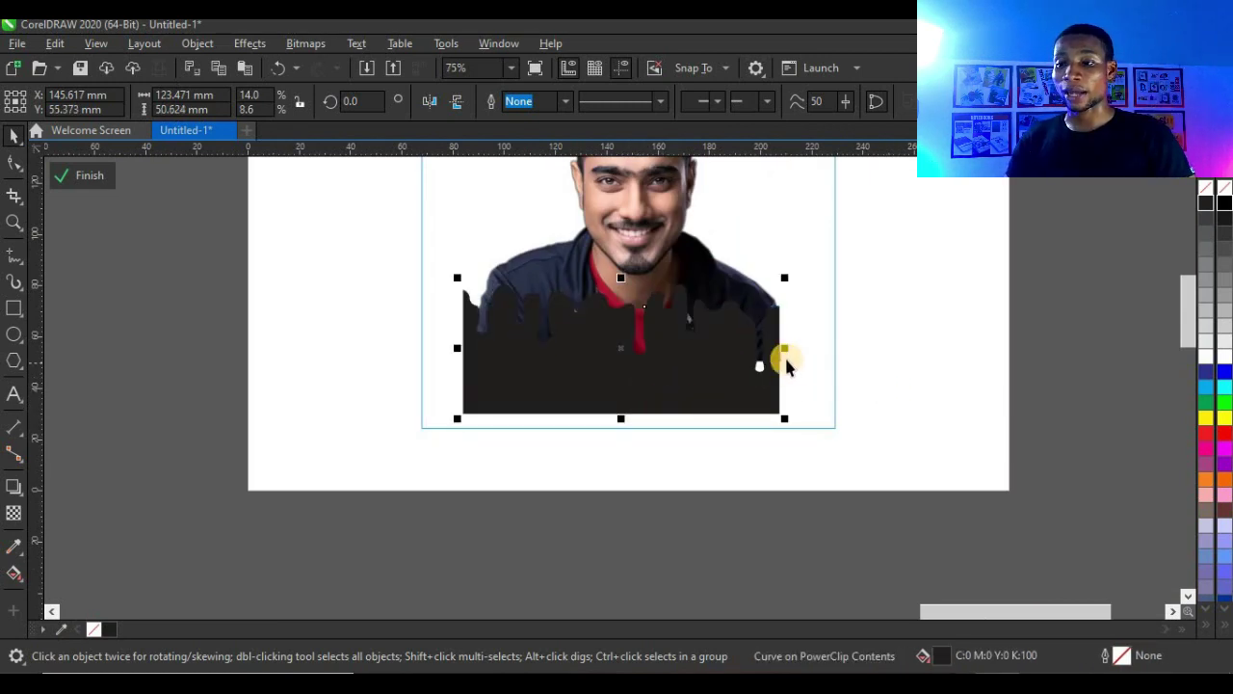
pyautogui.scroll(2, 675, 385)
pyautogui.moveTo(551, 459); pyautogui.dragTo(566, 429)
pyautogui.moveTo(632, 398); pyautogui.dragTo(668, 372)
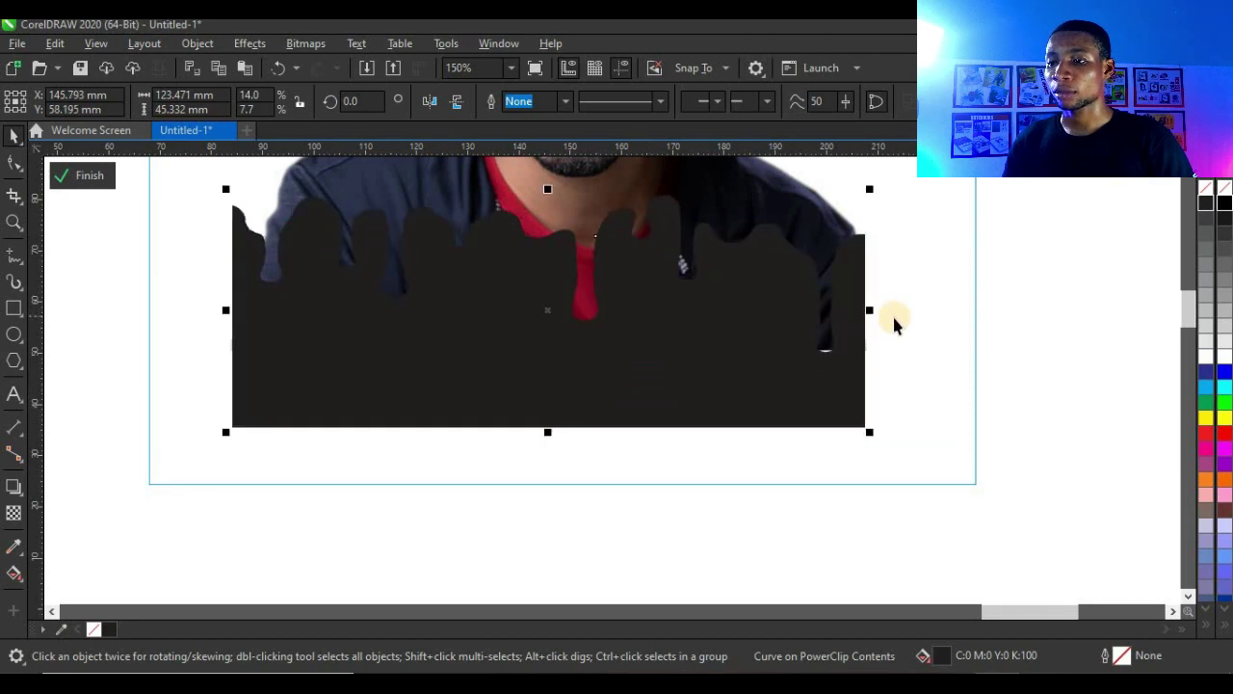
pyautogui.scroll(2, 848, 351)
pyautogui.scroll(-4, 850, 352)
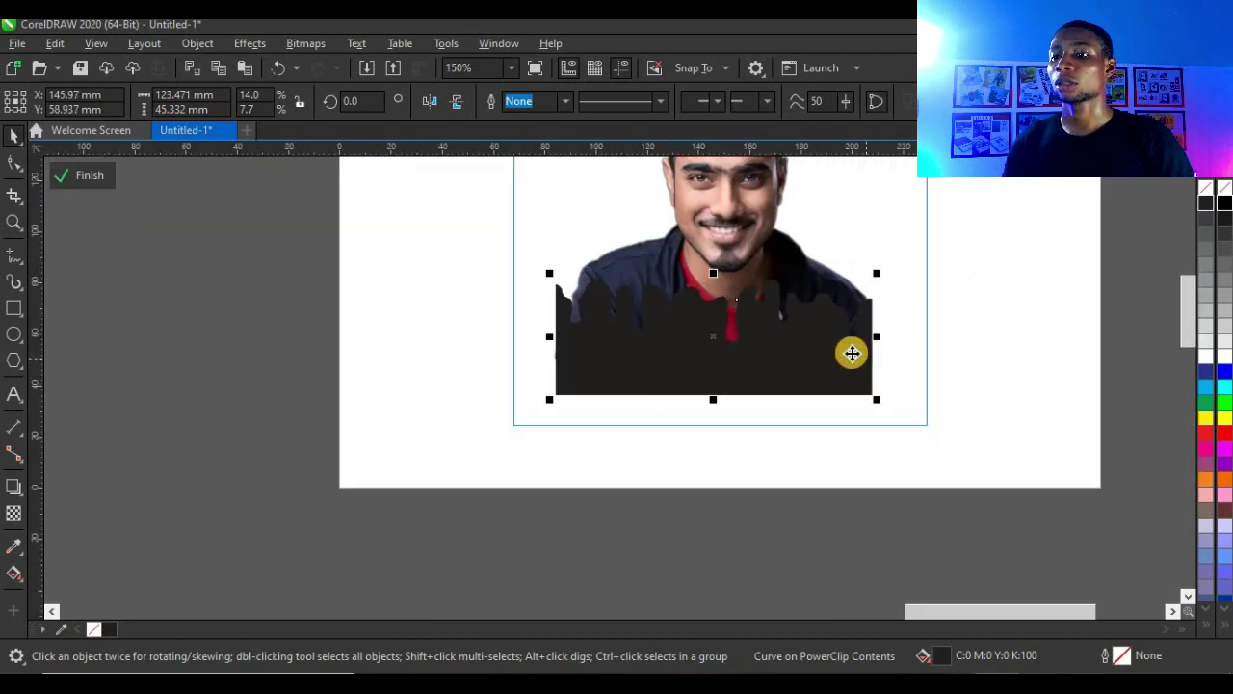
pyautogui.scroll(-2, 790, 333)
pyautogui.scroll(2, 799, 261)
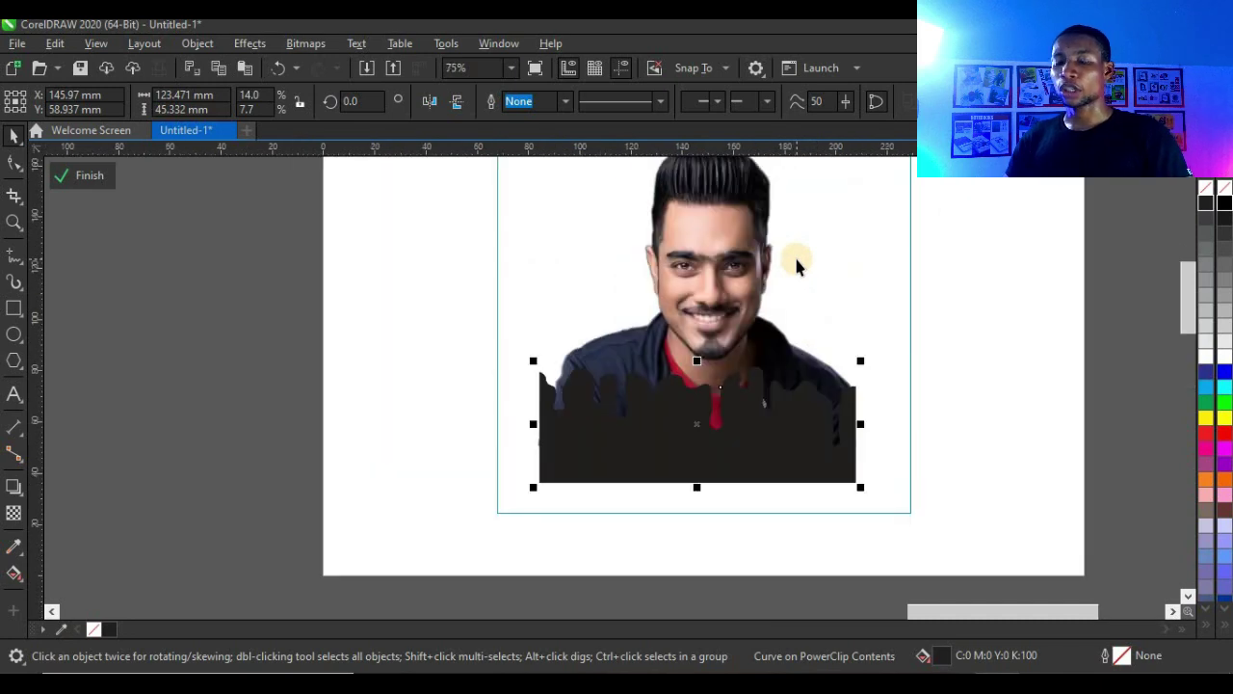
# Trim the drip shape out of the face photo so the shirt ends in drips
pyautogui.keyDown('shift'); pyautogui.click(736, 188); pyautogui.keyUp('shift')
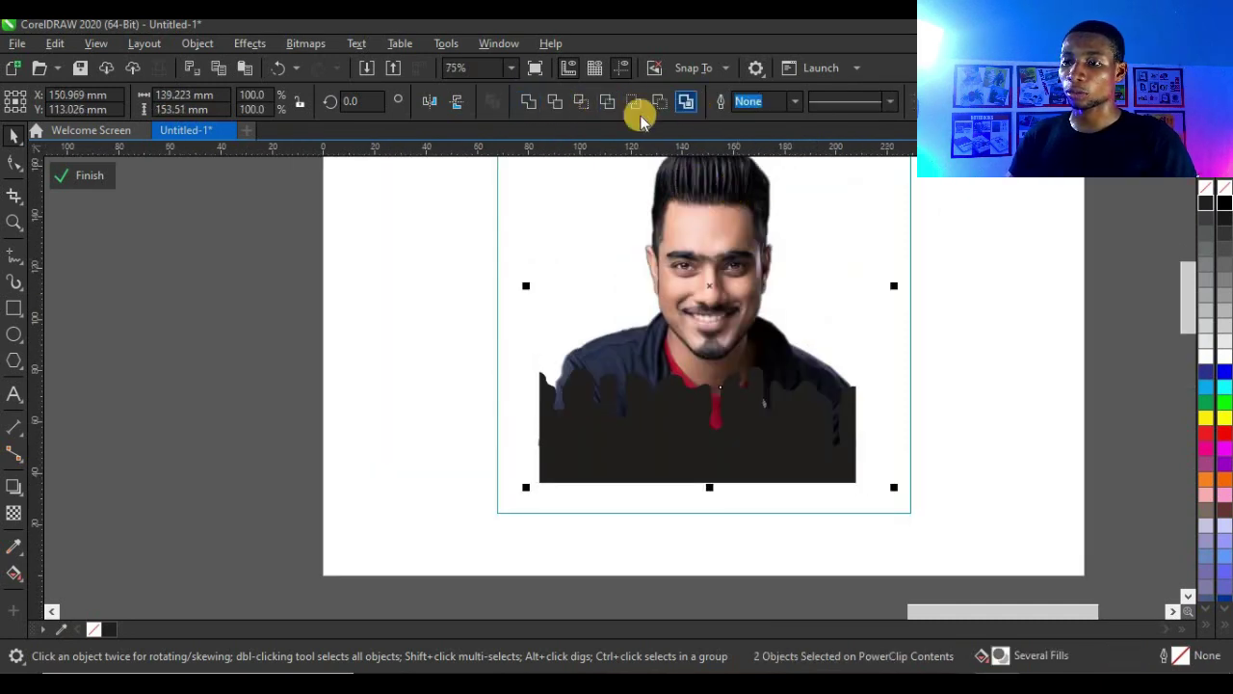
pyautogui.click(552, 102)
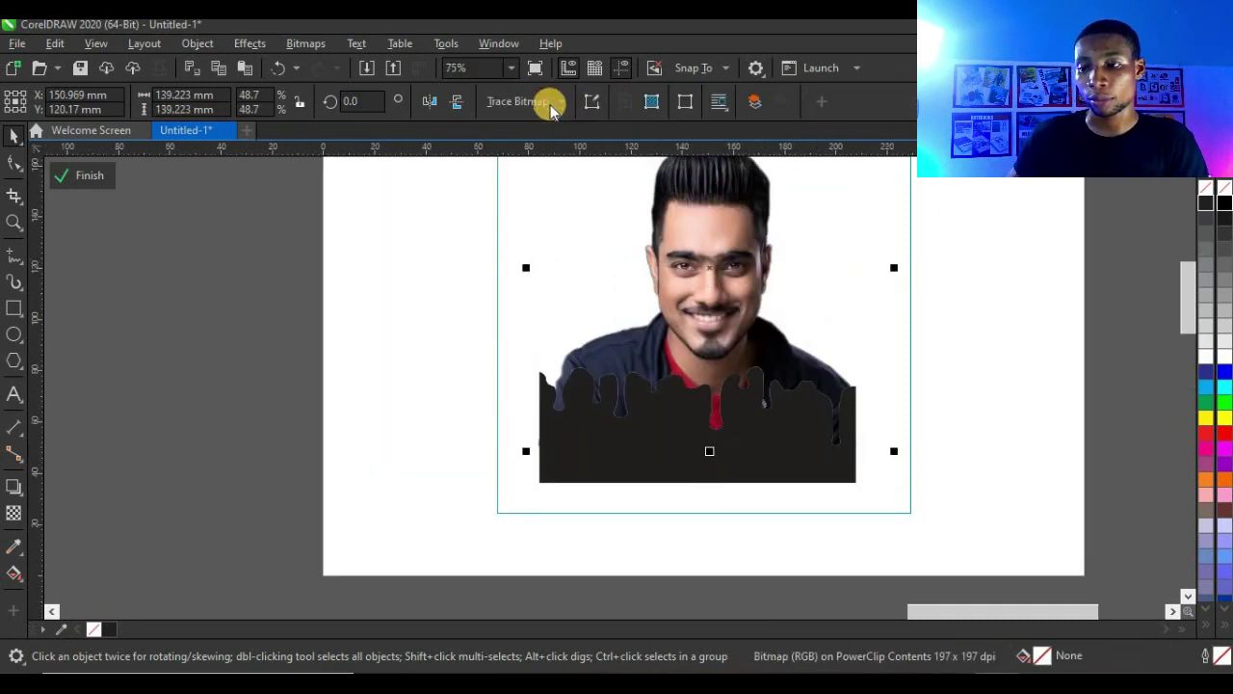
pyautogui.scroll(-2, 975, 301)
pyautogui.click(738, 378)
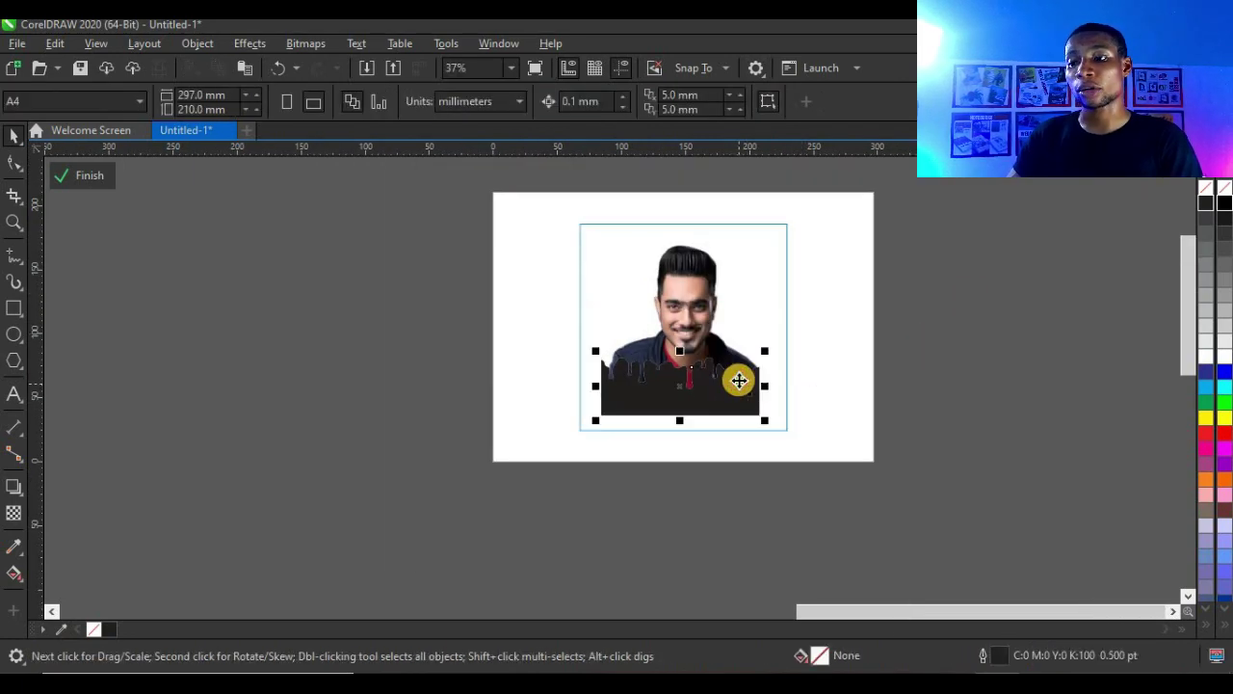
pyautogui.scroll(2, 738, 380)
pyautogui.click(738, 380)
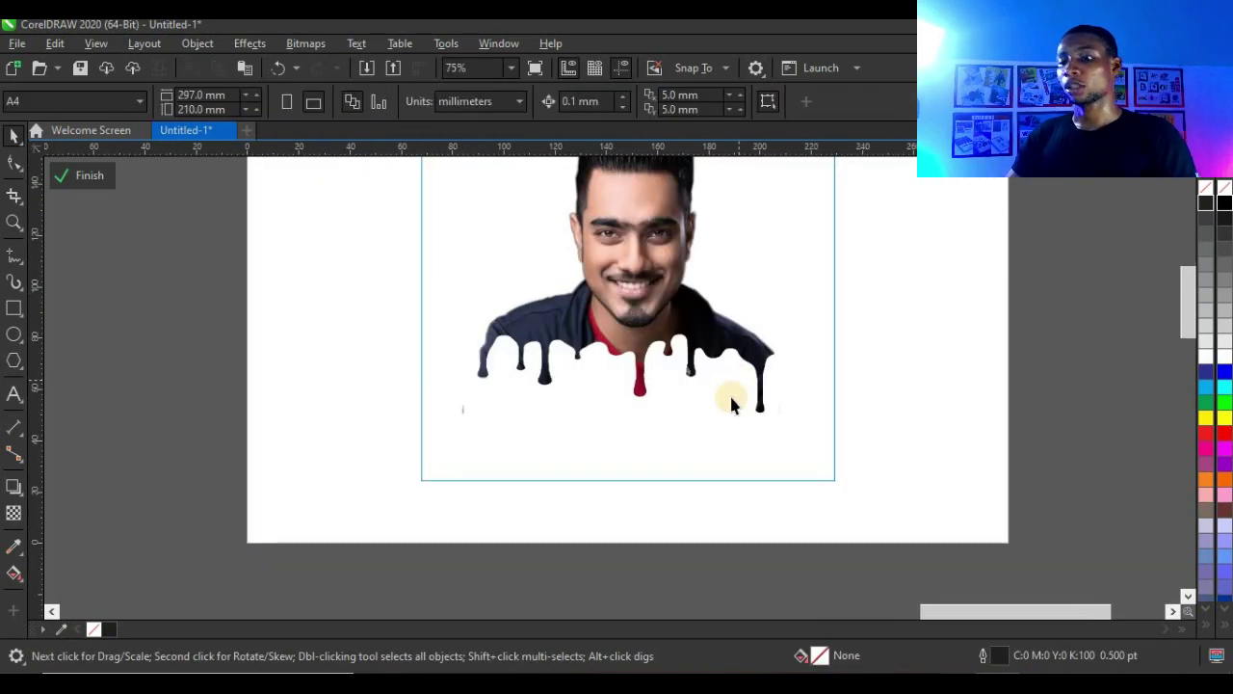
pyautogui.scroll(-2, 742, 378)
pyautogui.click(665, 353)
pyautogui.scroll(2, 667, 338)
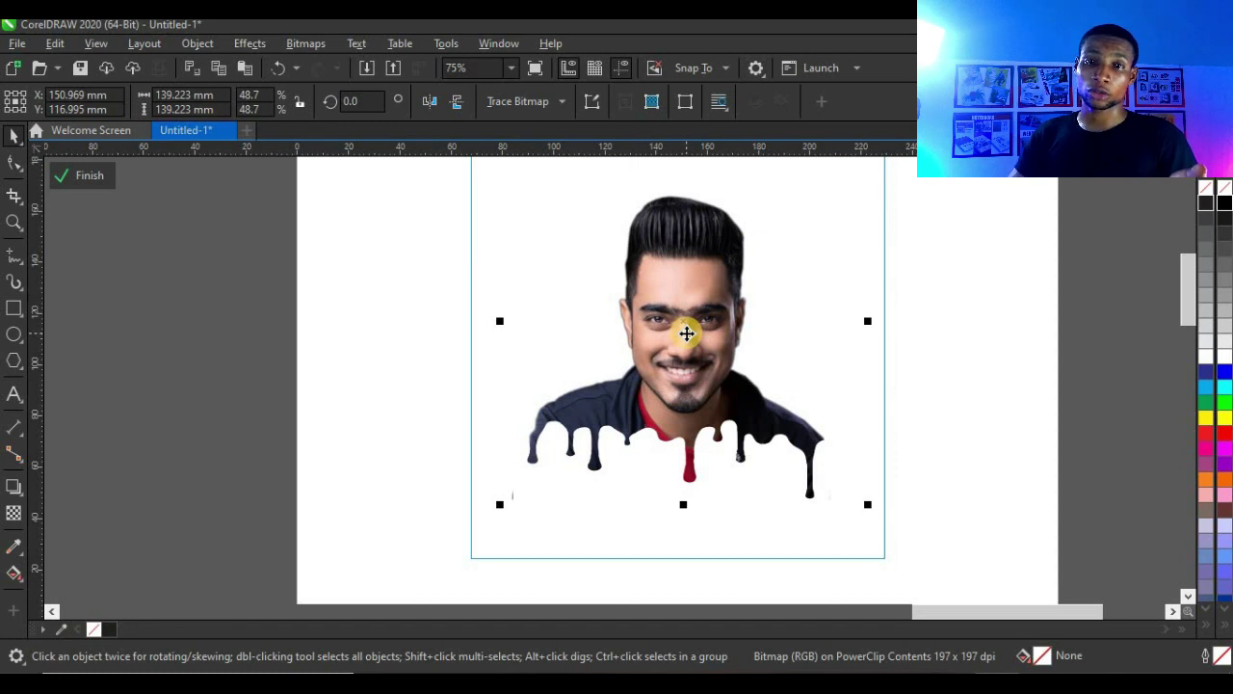
pyautogui.scroll(-2, 686, 334)
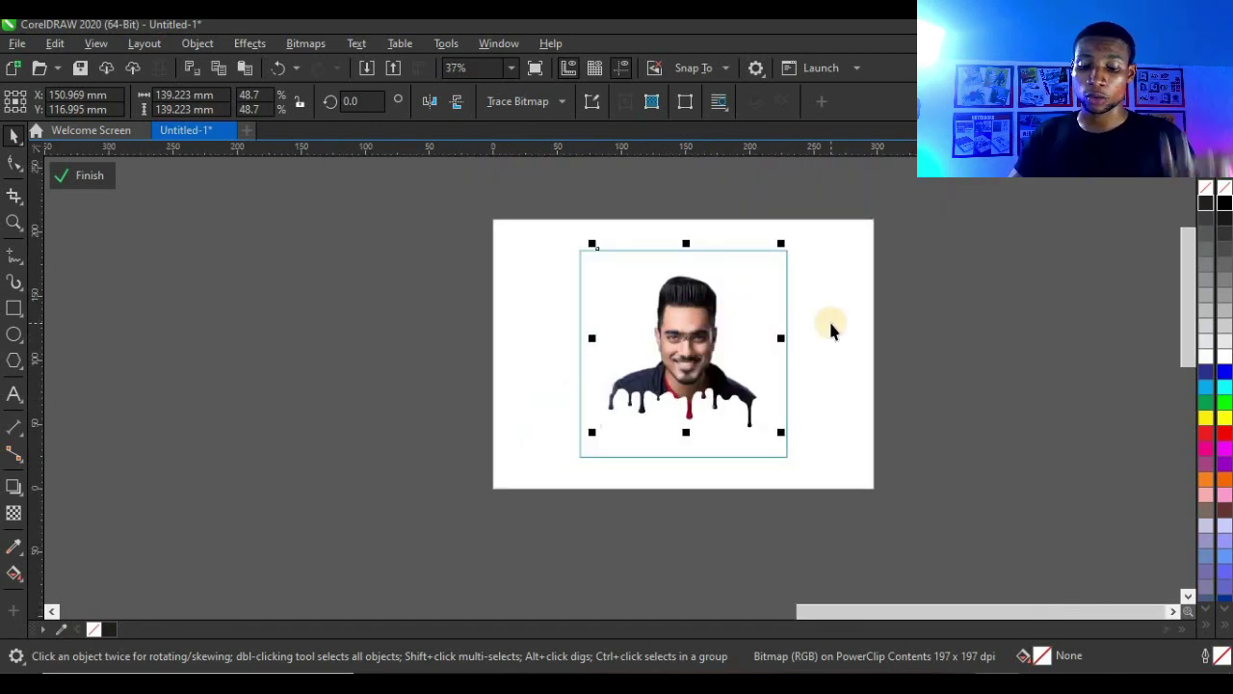
# Drag the red-and-blue splash image onto the portrait frame and PowerClip it inside
pyautogui.keyDown('ctrl'); pyautogui.click(933, 327); pyautogui.keyUp('ctrl')
pyautogui.scroll(-1, 866, 342)
pyautogui.click(627, 351)
pyautogui.scroll(-2, 501, 357)
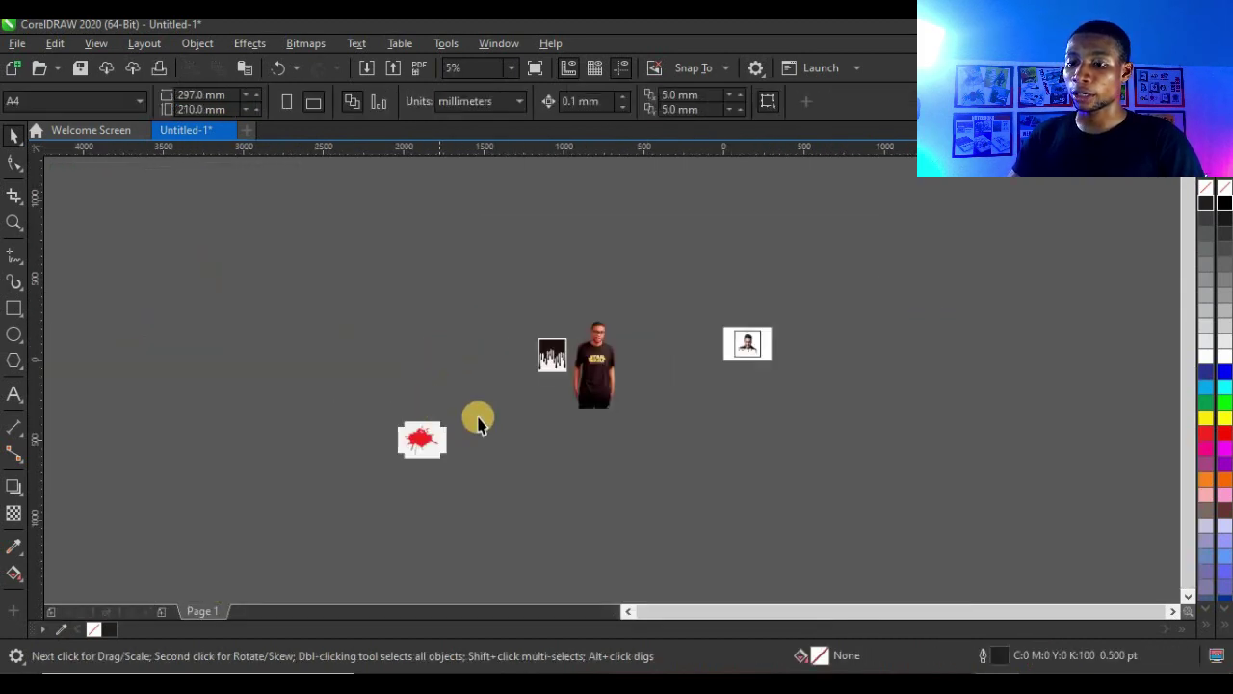
pyautogui.scroll(1, 478, 417)
pyautogui.moveTo(352, 472); pyautogui.dragTo(445, 344)
pyautogui.moveTo(372, 463); pyautogui.dragTo(1021, 271)
pyautogui.scroll(5, 1068, 247)
pyautogui.moveTo(457, 548); pyautogui.dragTo(838, 349)
pyautogui.click(867, 395)
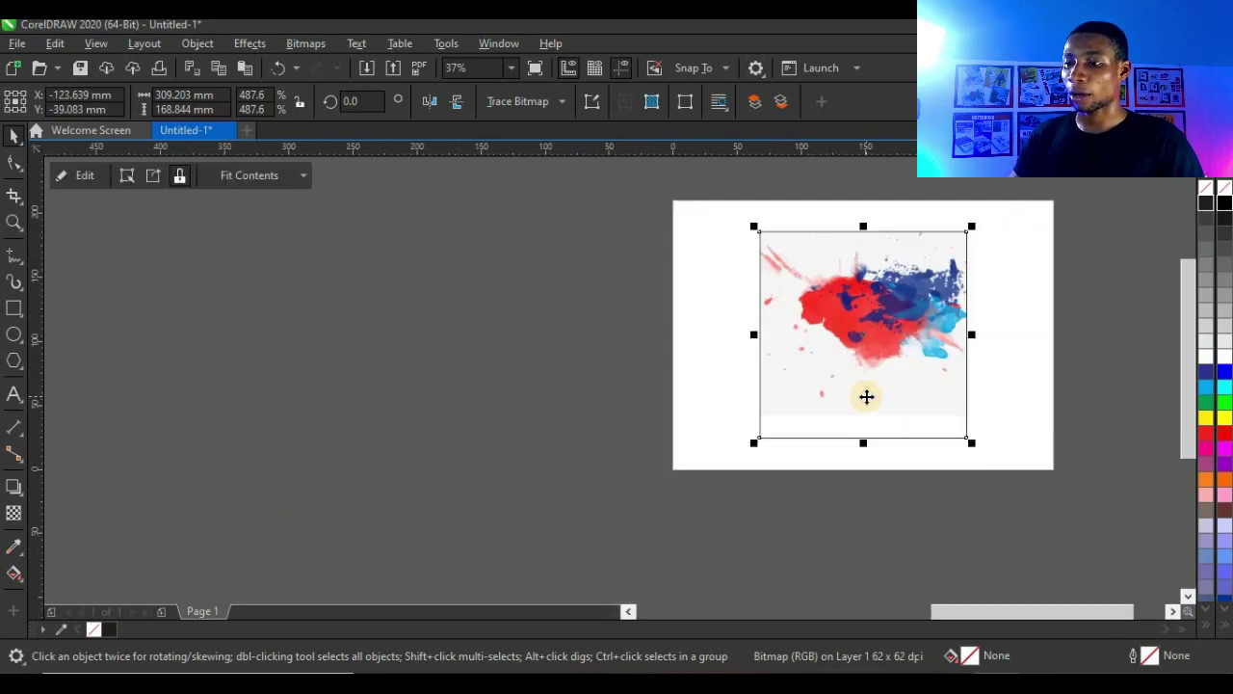
# Inside the PowerClip, scale the splash image to about 440.6% and reposition the portrait and splash
pyautogui.doubleClick(901, 321)
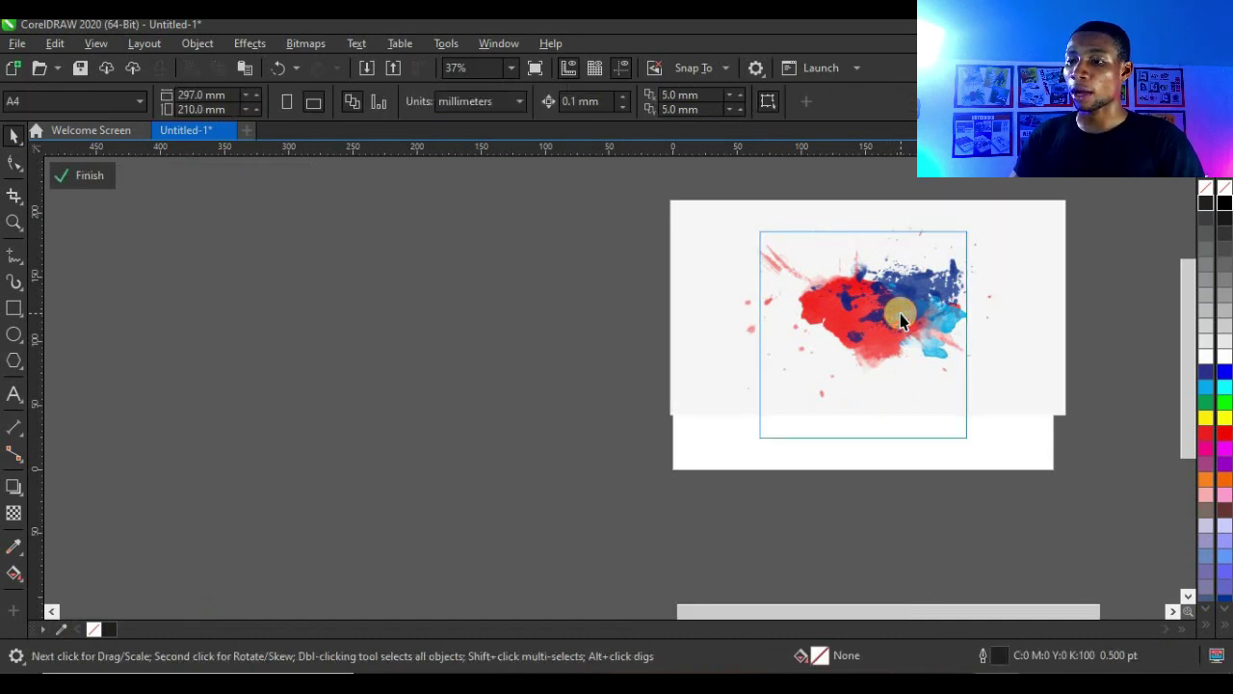
pyautogui.click(432, 383)
pyautogui.rightClick(877, 358)
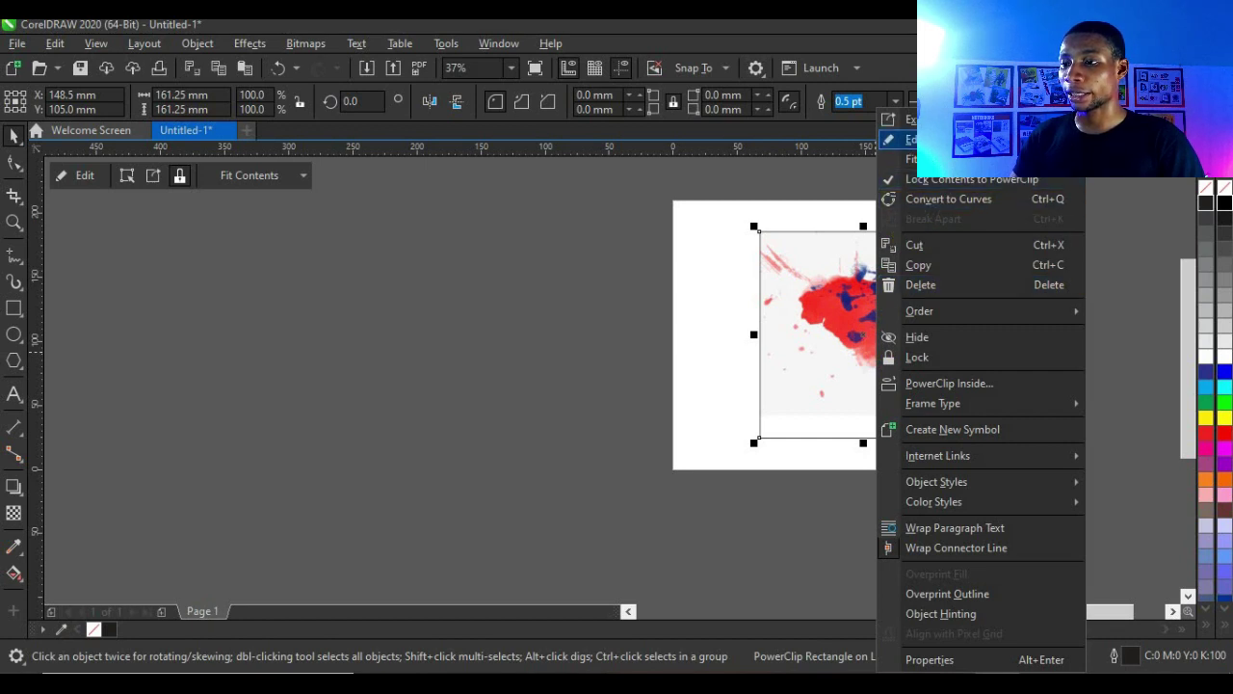
pyautogui.click(911, 140)
pyautogui.click(1012, 300)
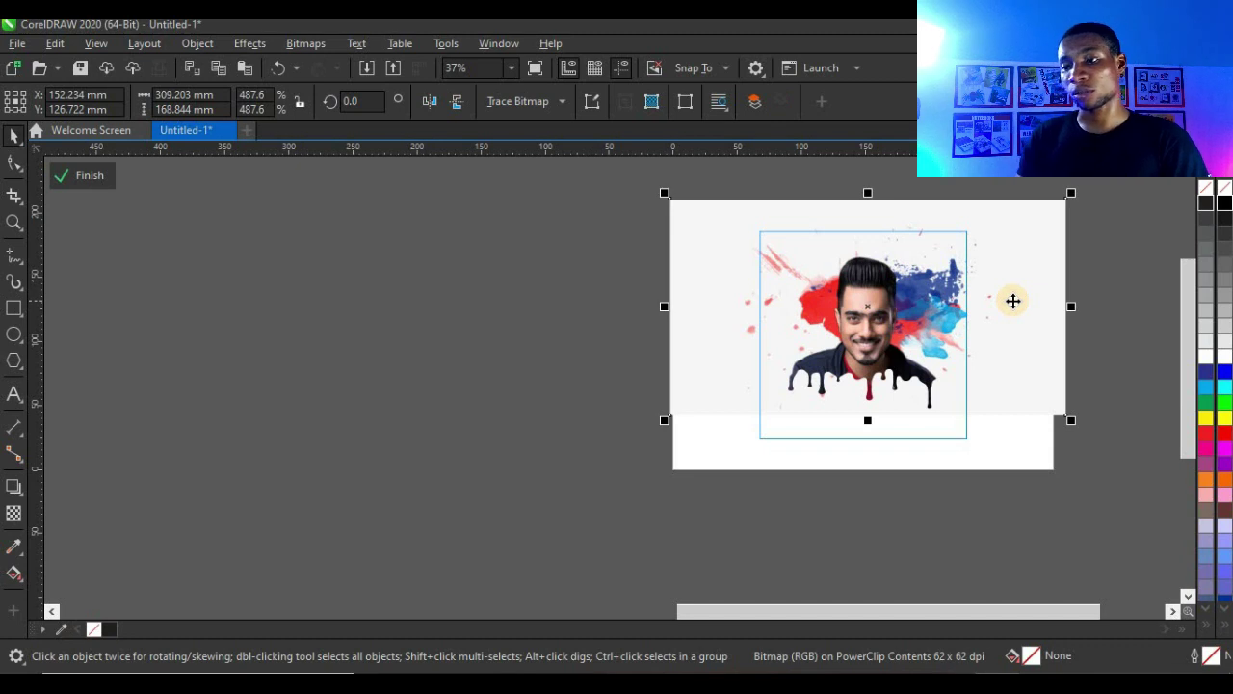
pyautogui.moveTo(1074, 195); pyautogui.dragTo(983, 338)
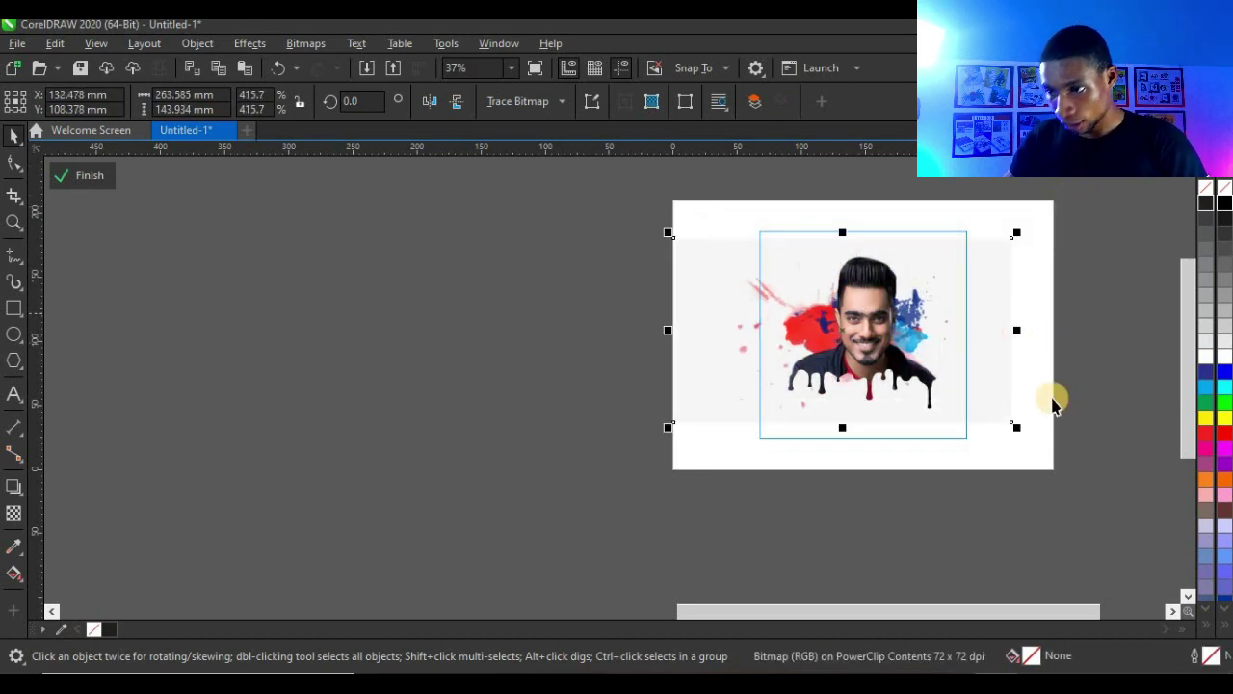
pyautogui.moveTo(1019, 430); pyautogui.dragTo(1027, 433)
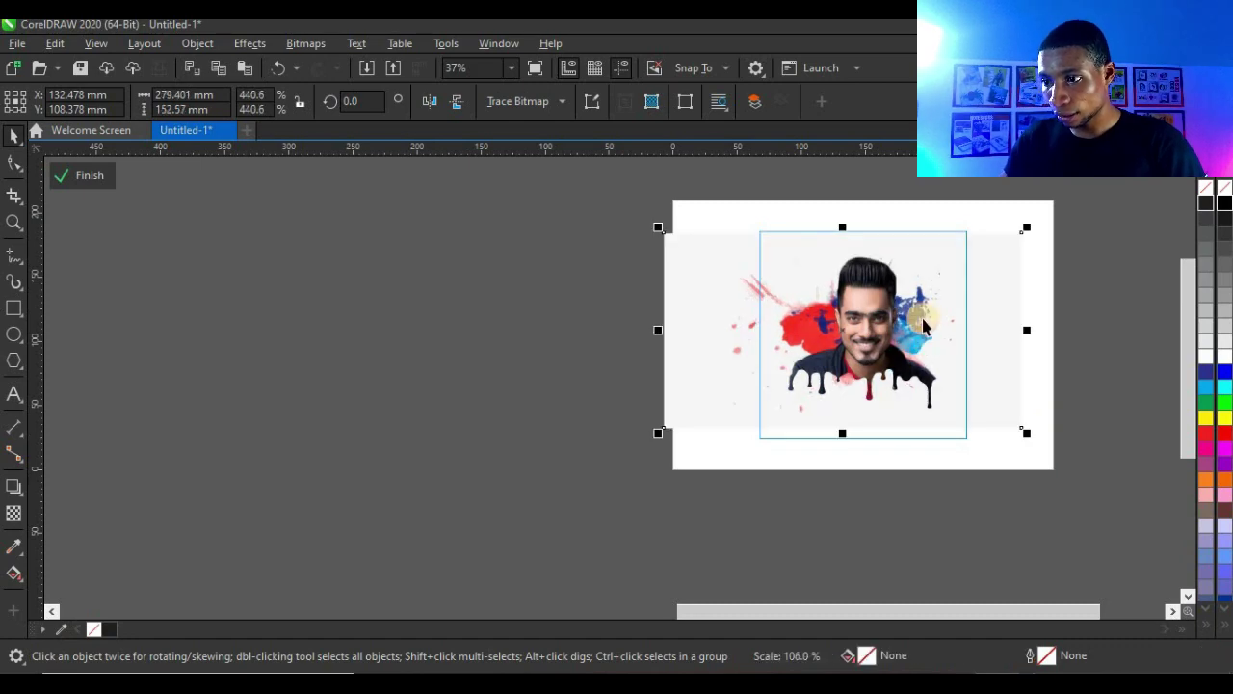
pyautogui.scroll(2, 920, 316)
pyautogui.moveTo(916, 317); pyautogui.dragTo(909, 331)
pyautogui.click(1079, 341)
pyautogui.moveTo(1079, 343); pyautogui.dragTo(1076, 333)
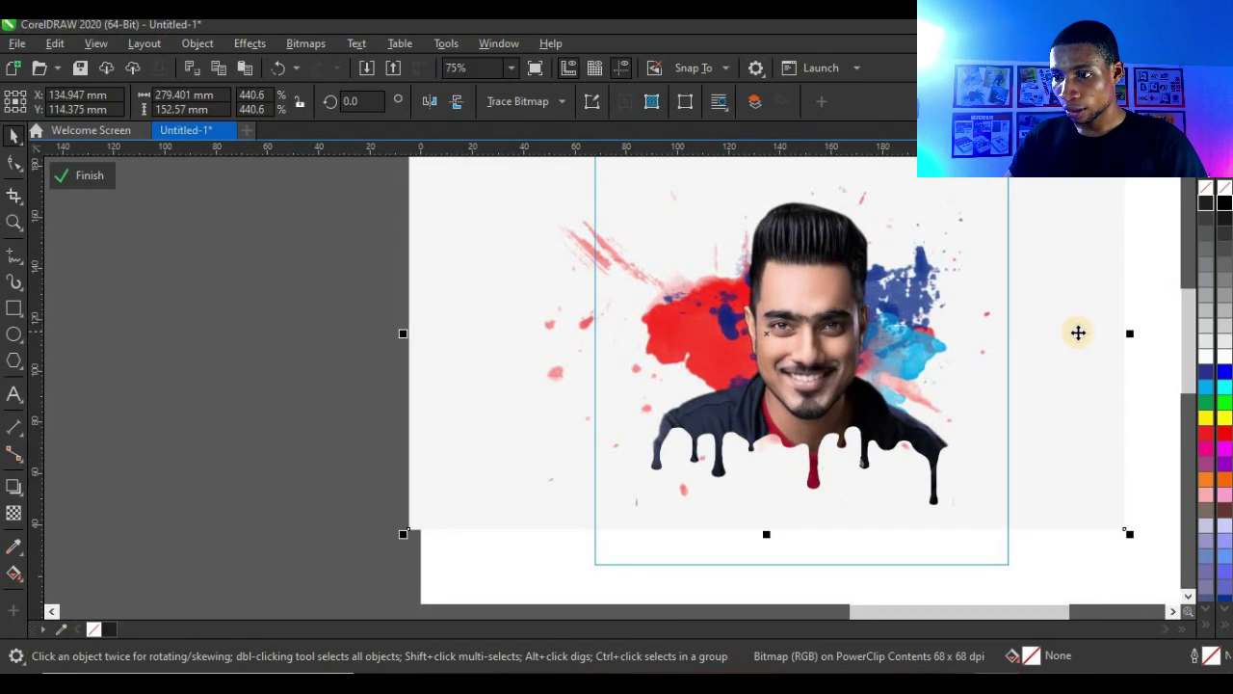
pyautogui.scroll(-2, 1021, 366)
pyautogui.scroll(-1, 1015, 362)
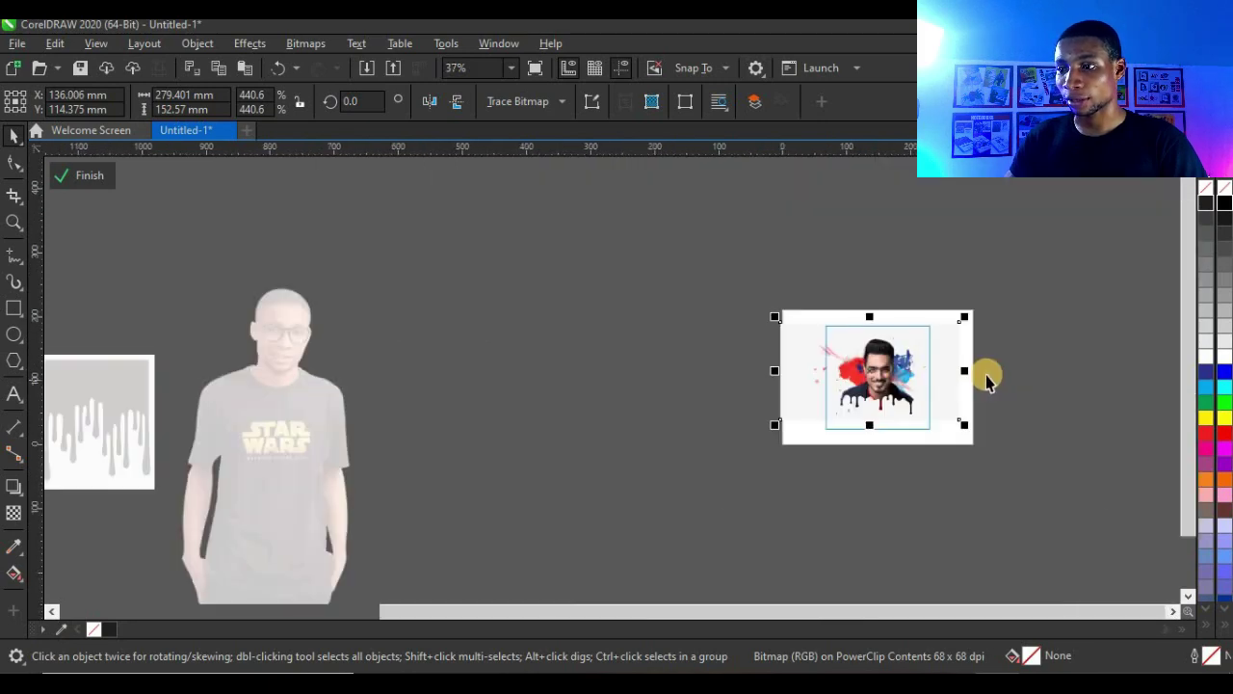
# Finish PowerClip editing and zoom in and out to inspect the framed splash portrait
pyautogui.scroll(1, 963, 381)
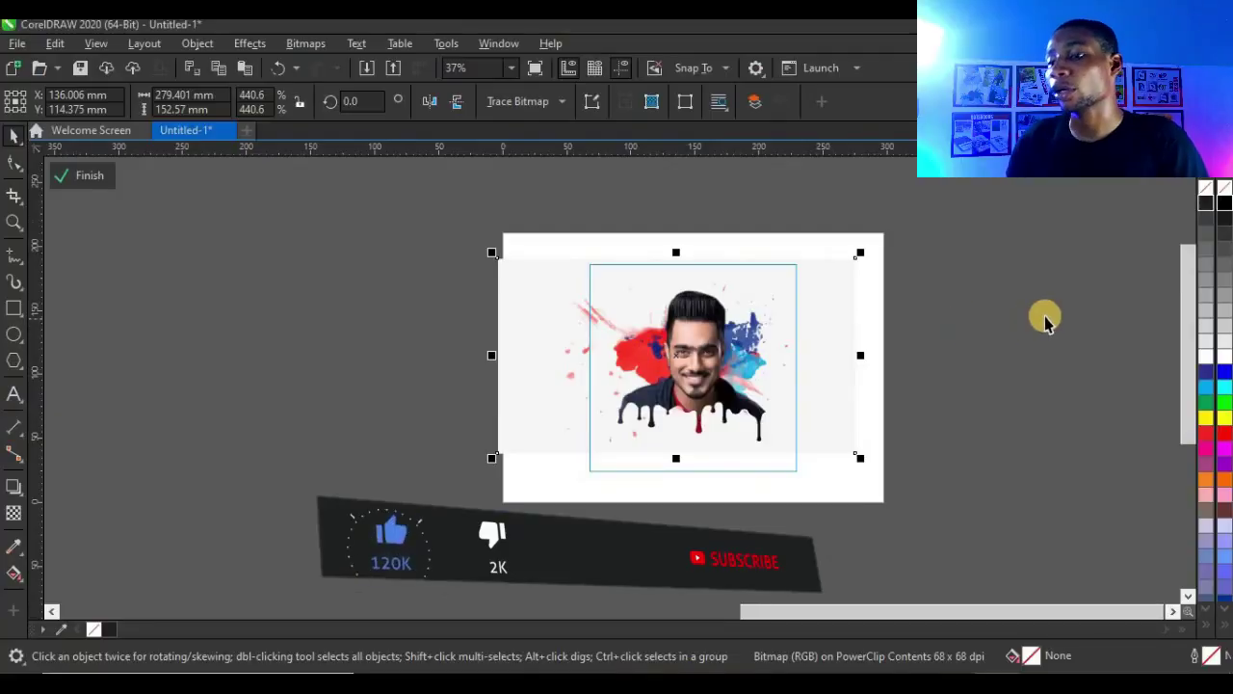
pyautogui.keyDown('ctrl'); pyautogui.click(985, 322); pyautogui.keyUp('ctrl')
pyautogui.click(742, 419)
pyautogui.scroll(2, 760, 424)
pyautogui.scroll(2, 760, 424)
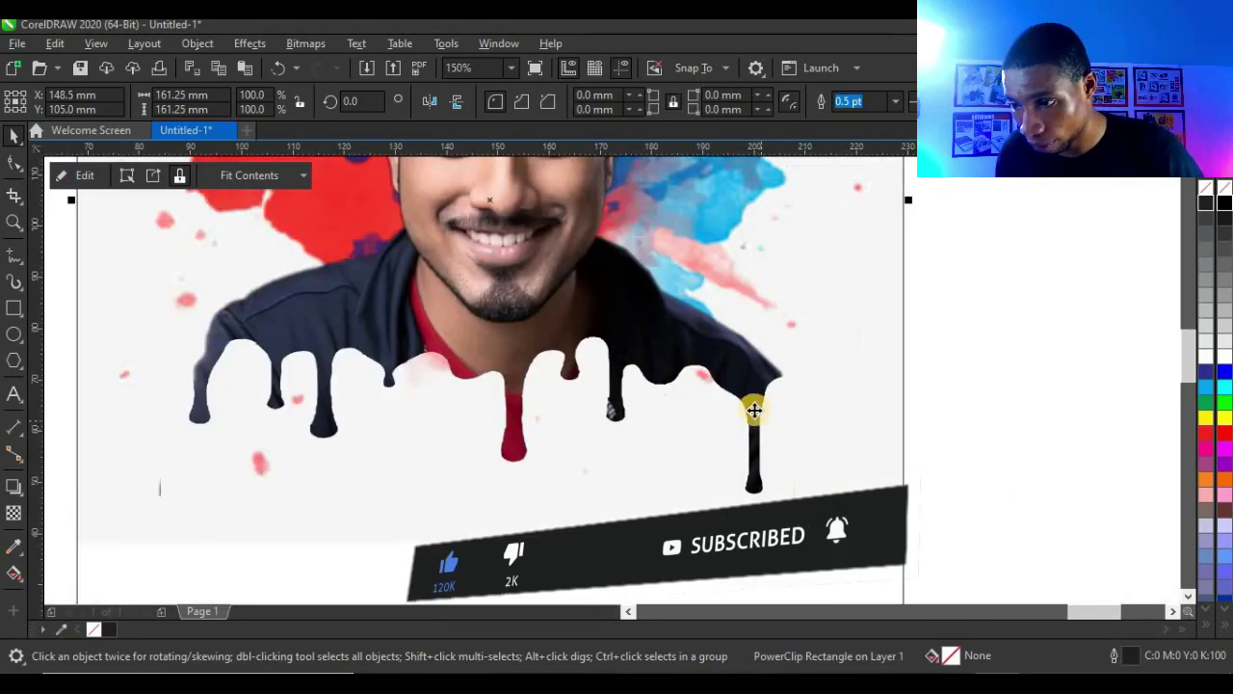
pyautogui.scroll(-2, 751, 407)
pyautogui.scroll(2, 694, 481)
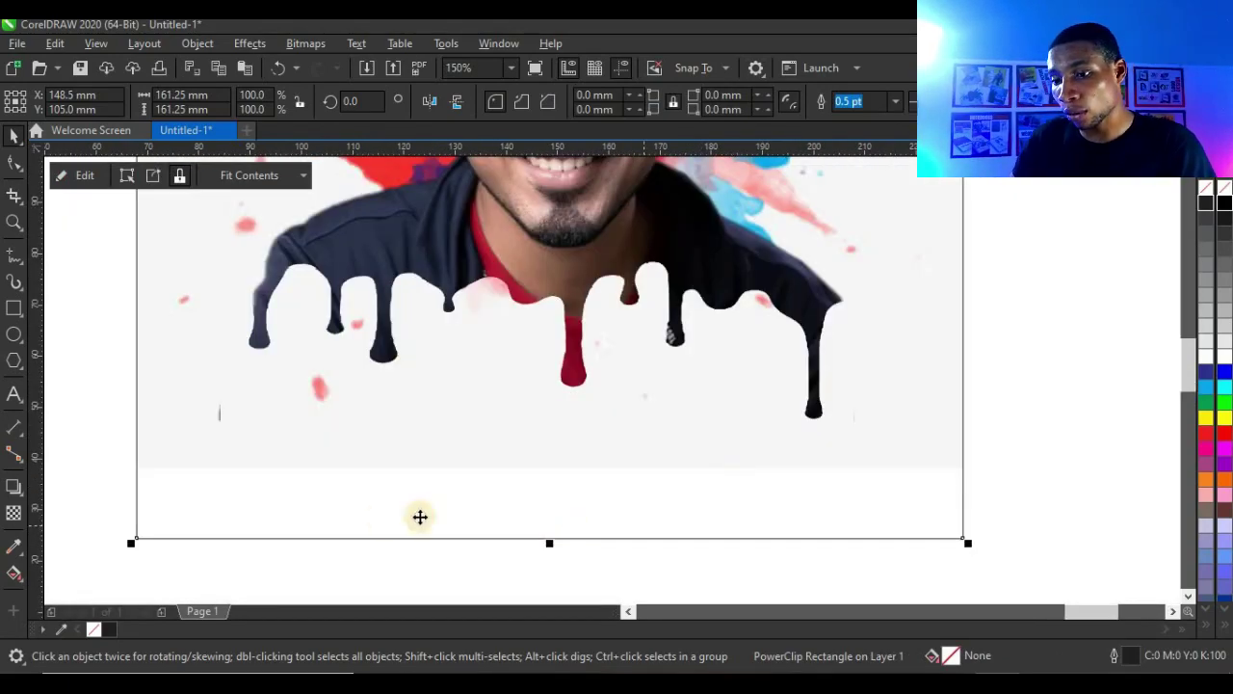
pyautogui.scroll(-2, 527, 508)
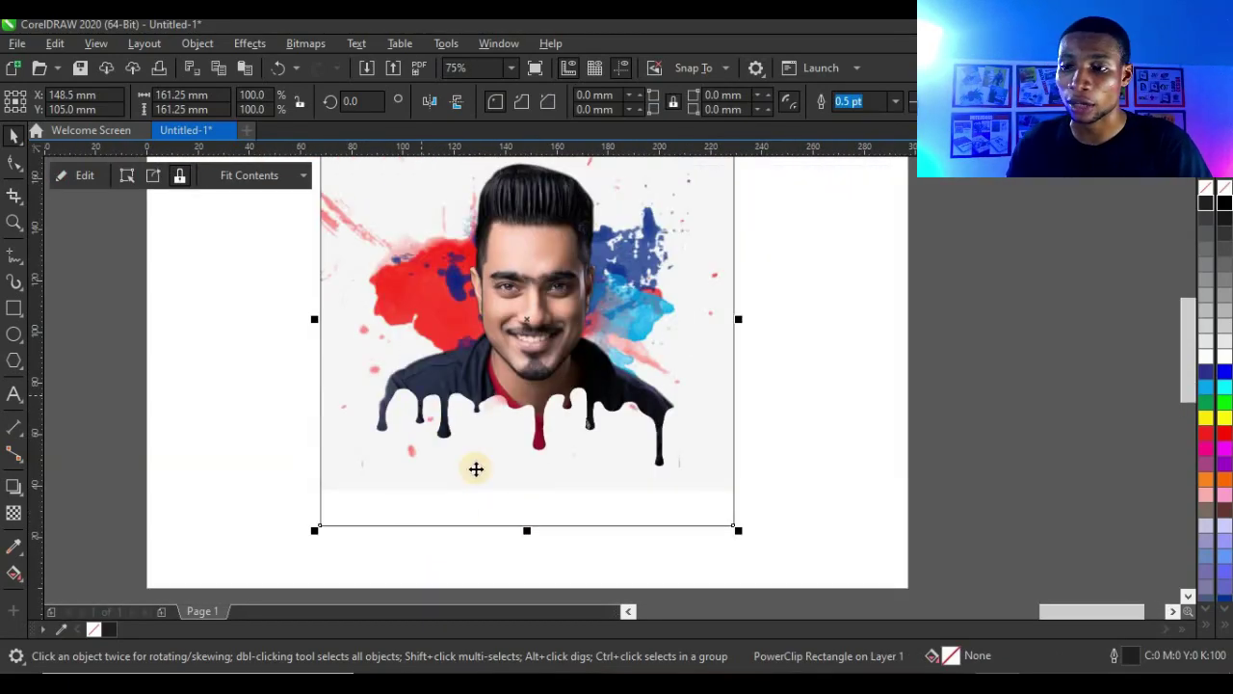
pyautogui.scroll(3, 476, 469)
pyautogui.scroll(-3, 537, 488)
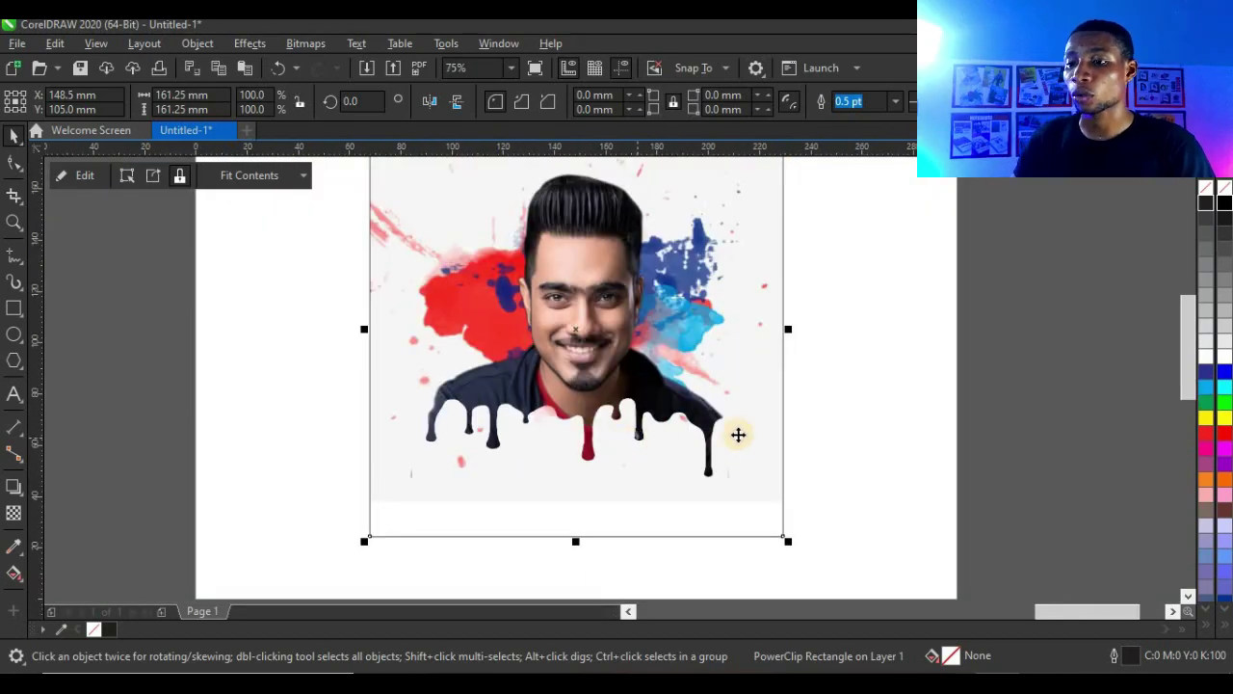
pyautogui.scroll(-2, 691, 430)
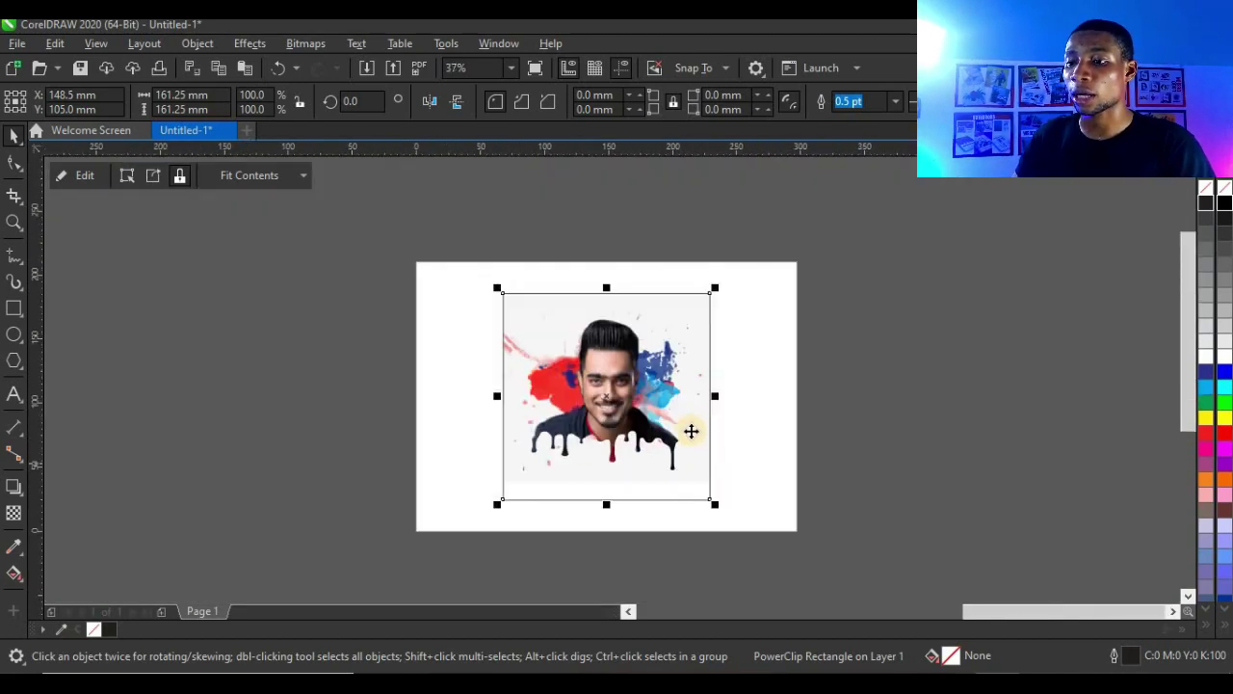
pyautogui.keyDown('ctrl'); pyautogui.click(683, 309); pyautogui.keyUp('ctrl')
pyautogui.keyDown('ctrl'); pyautogui.click(683, 309); pyautogui.keyUp('ctrl')
pyautogui.click(845, 289)
pyautogui.scroll(2, 626, 375)
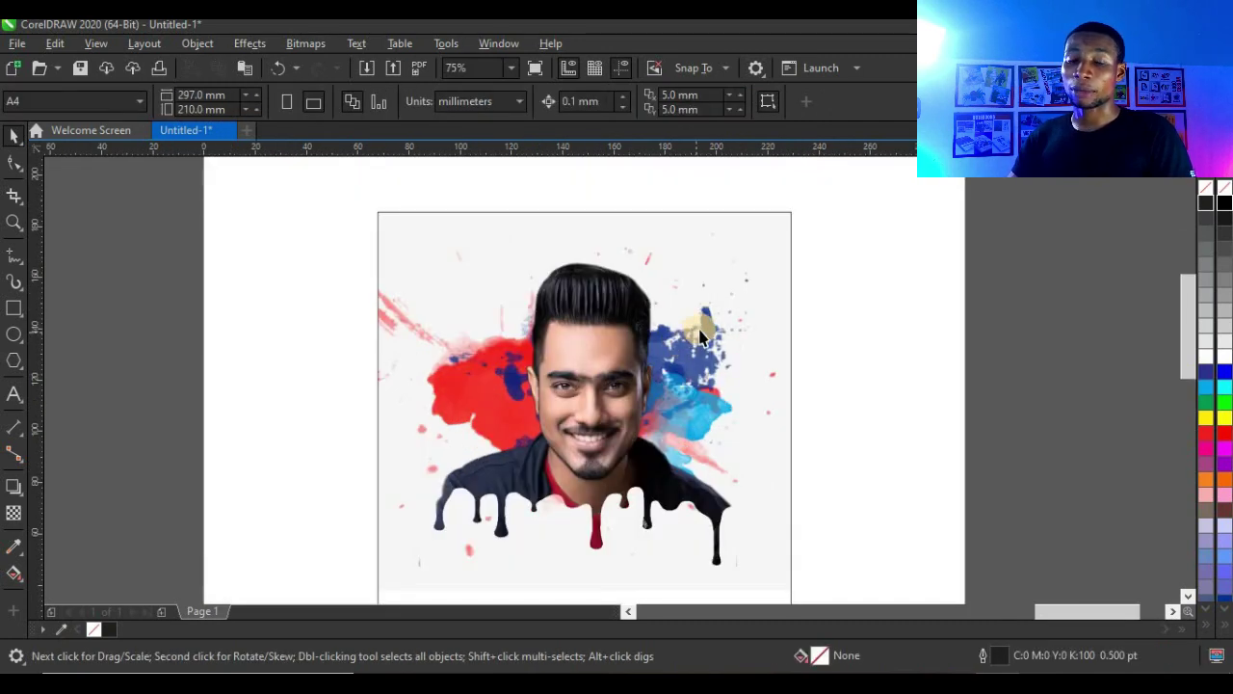
pyautogui.scroll(-2, 718, 268)
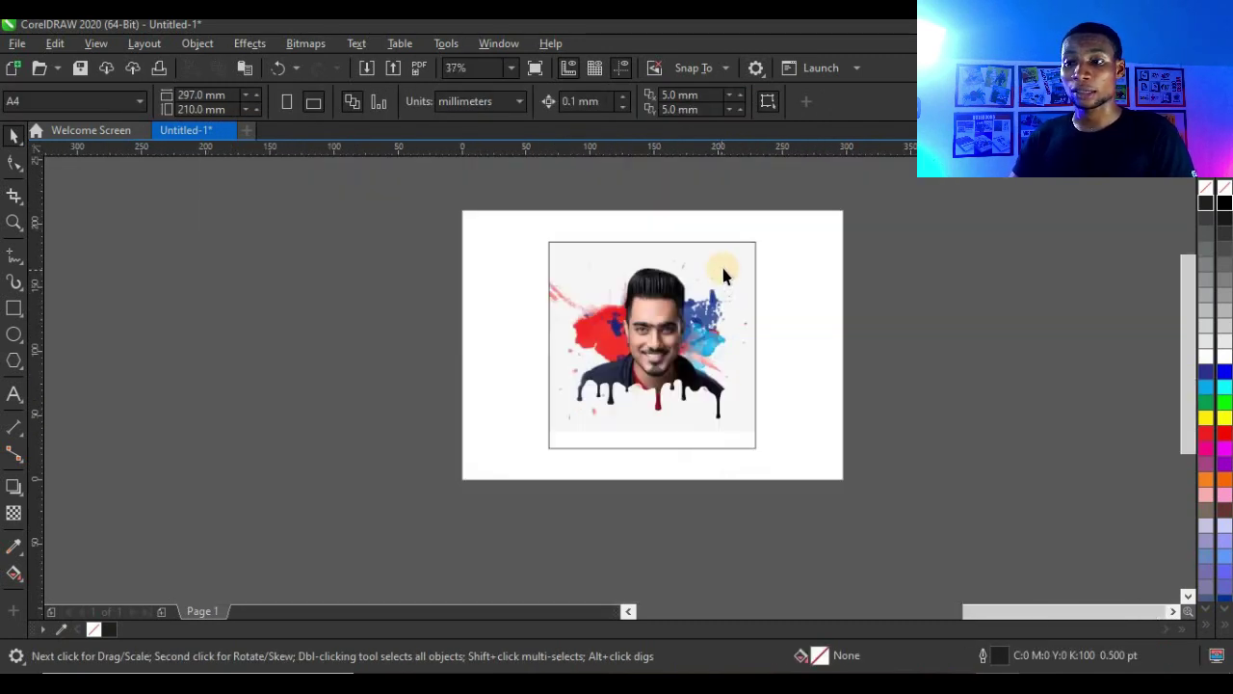
# Reopen the frame's contents to check the splash image, then finish so the artwork is clipped
pyautogui.click(731, 255)
pyautogui.doubleClick(730, 254)
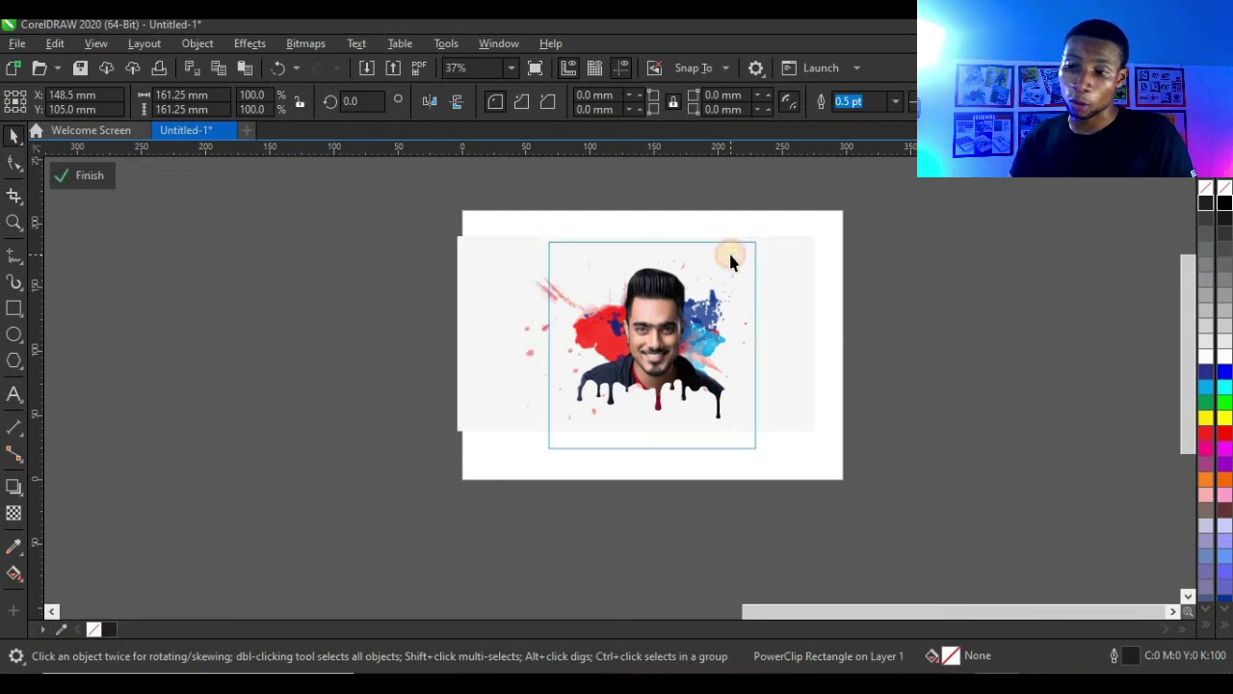
pyautogui.click(469, 251)
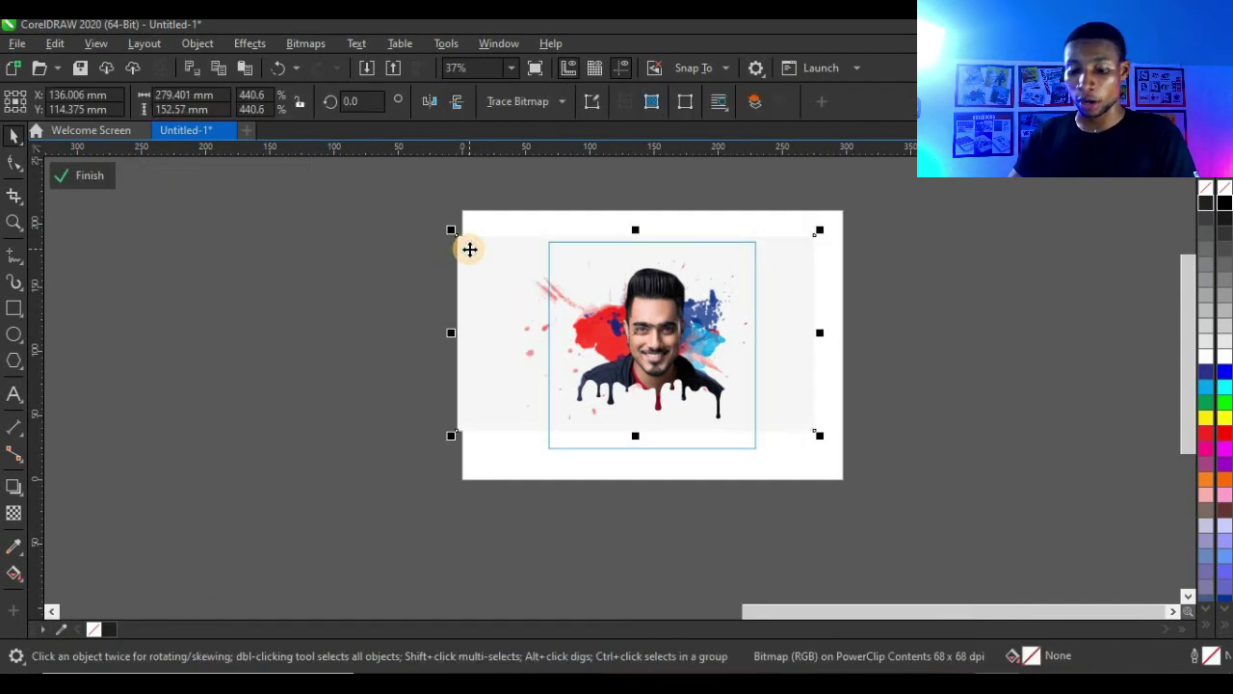
pyautogui.keyDown('ctrl'); pyautogui.click(963, 259); pyautogui.keyUp('ctrl')
pyautogui.keyDown('ctrl'); pyautogui.click(735, 277); pyautogui.keyUp('ctrl')
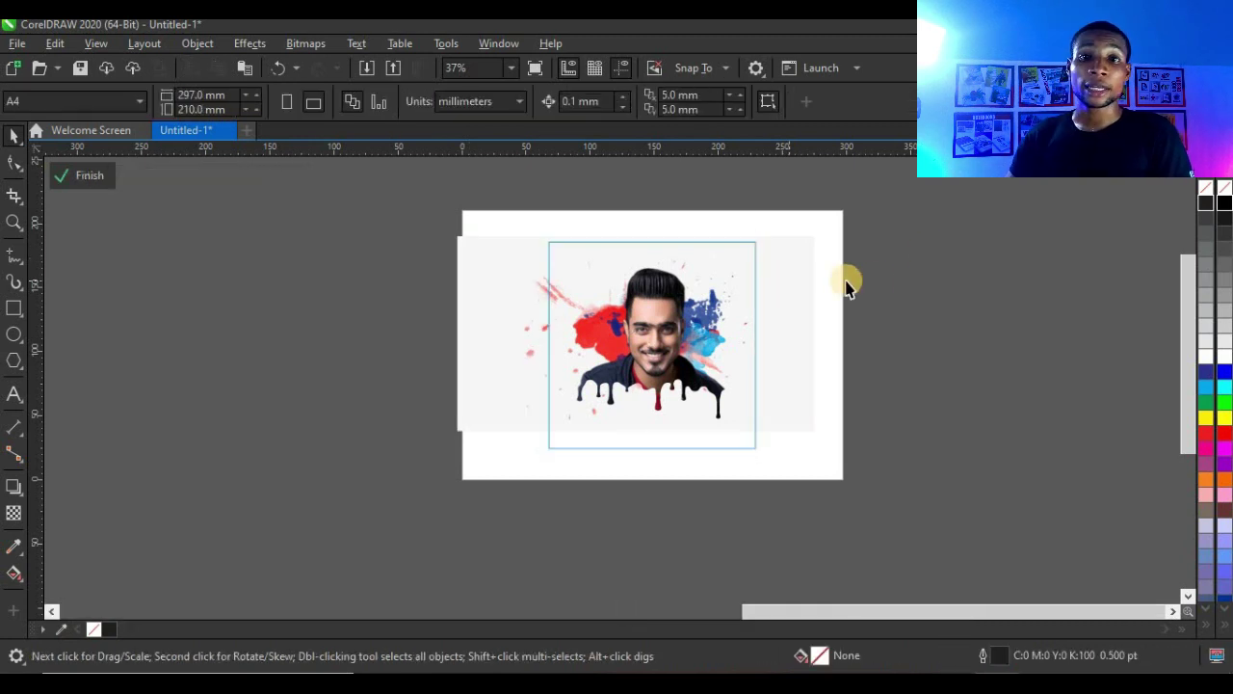
pyautogui.keyDown('ctrl'); pyautogui.click(954, 258); pyautogui.keyUp('ctrl')
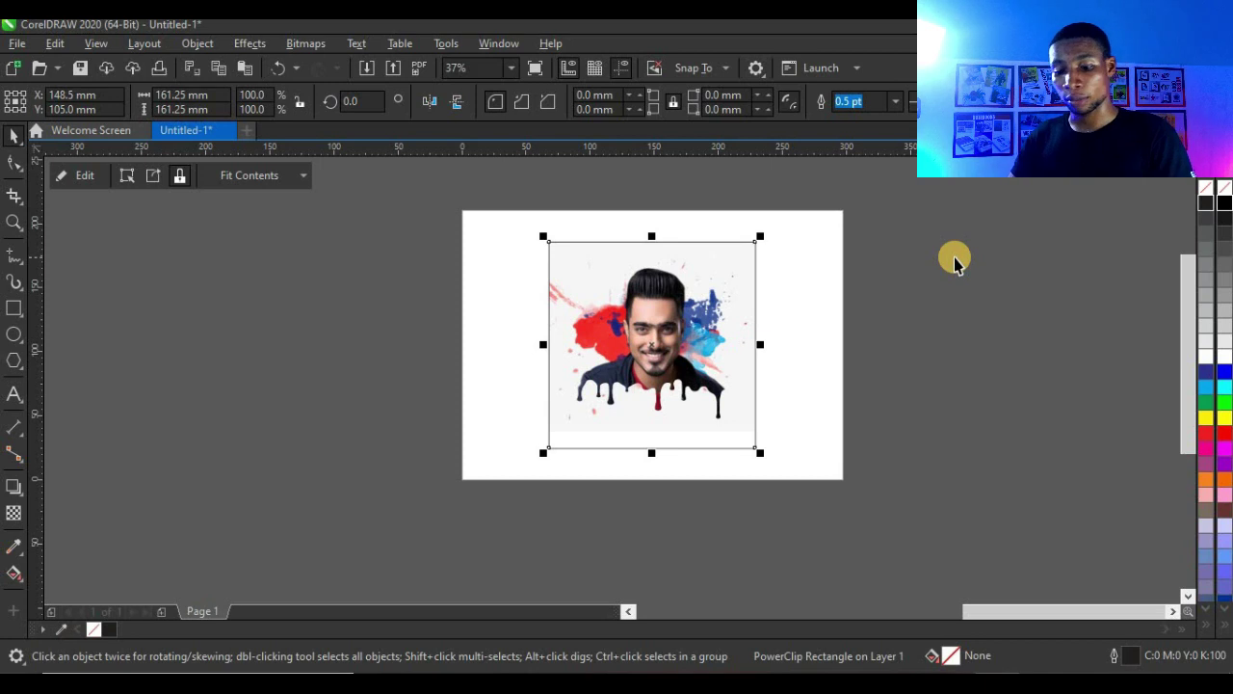
# Move the splash image aside and fill the portrait's bottom strip with off-white #F7F7F7 sampled from it
pyautogui.click(954, 257)
pyautogui.keyDown('ctrl'); pyautogui.click(713, 313); pyautogui.keyUp('ctrl')
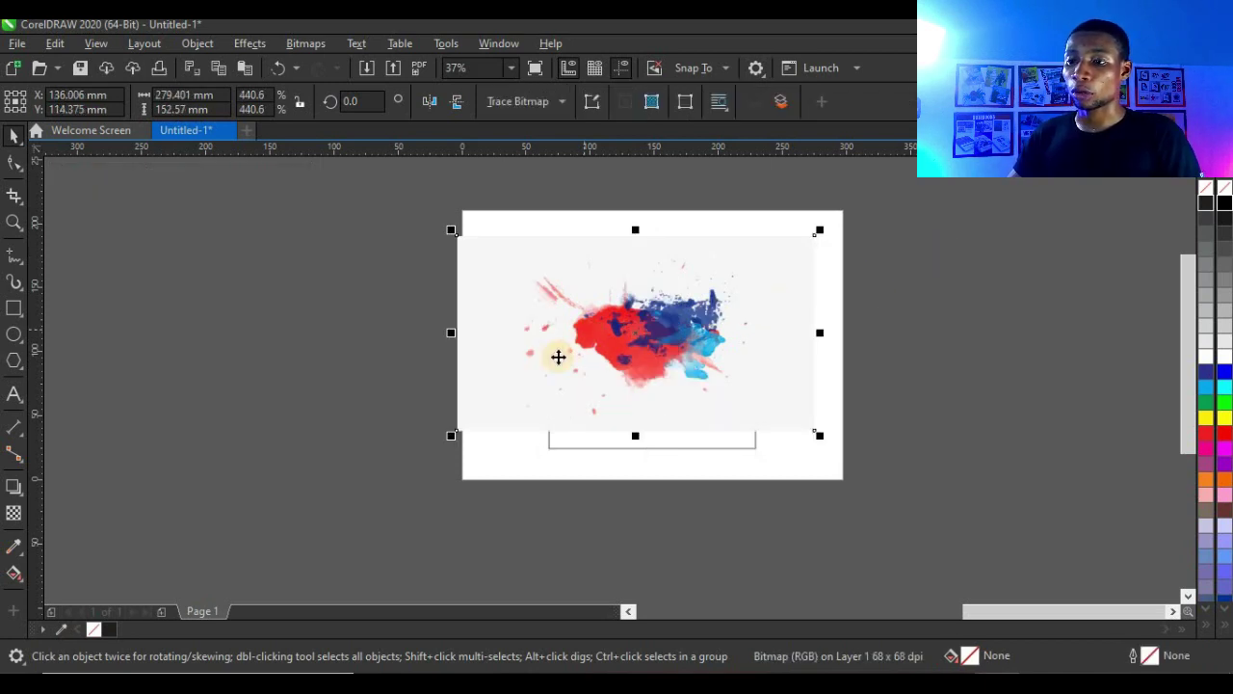
pyautogui.moveTo(768, 402); pyautogui.dragTo(895, 363)
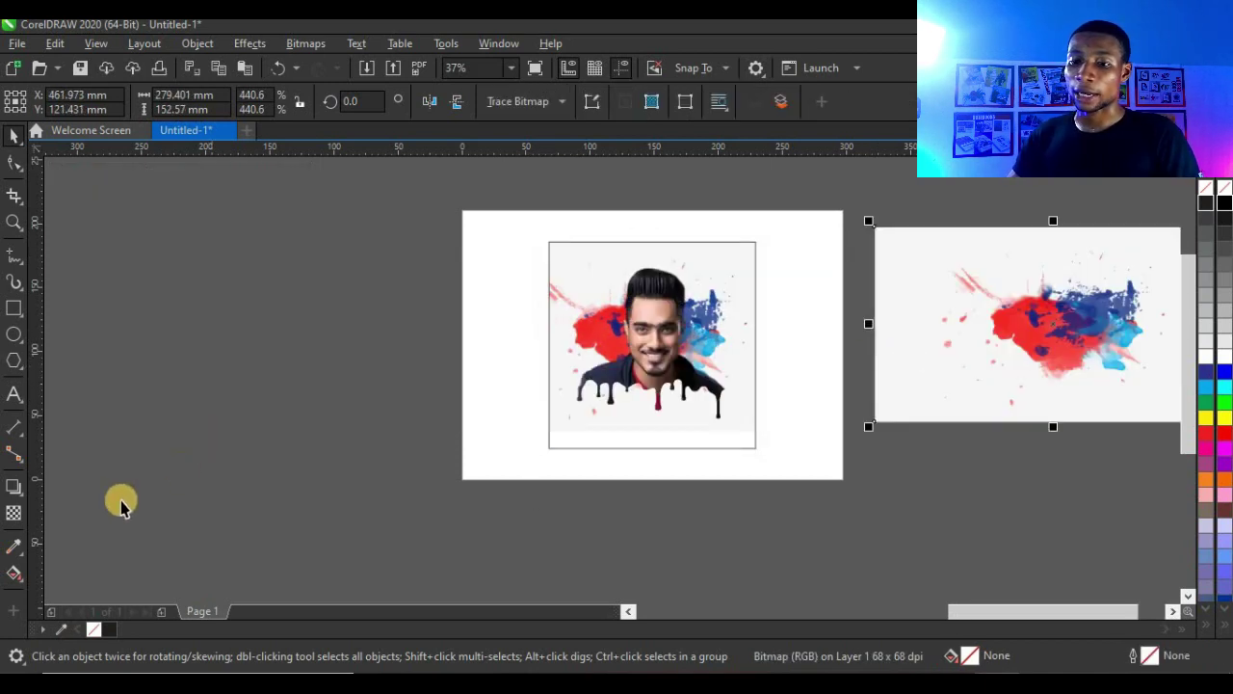
pyautogui.click(14, 547)
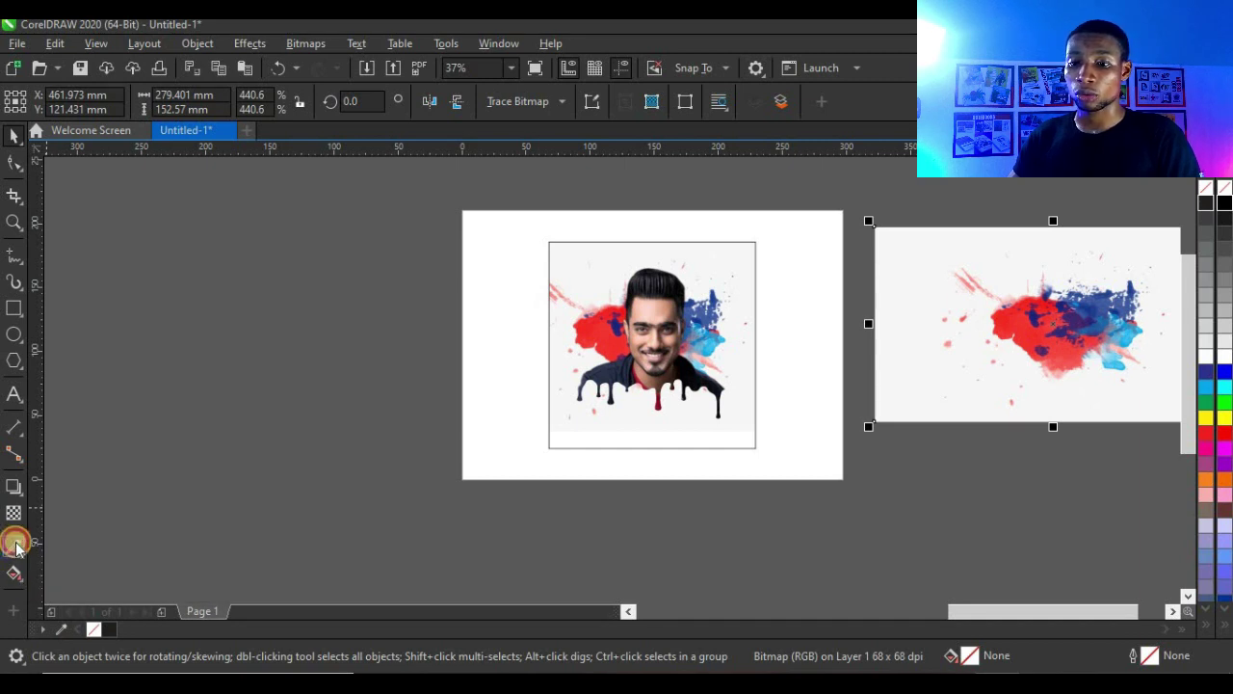
pyautogui.click(900, 387)
pyautogui.click(569, 426)
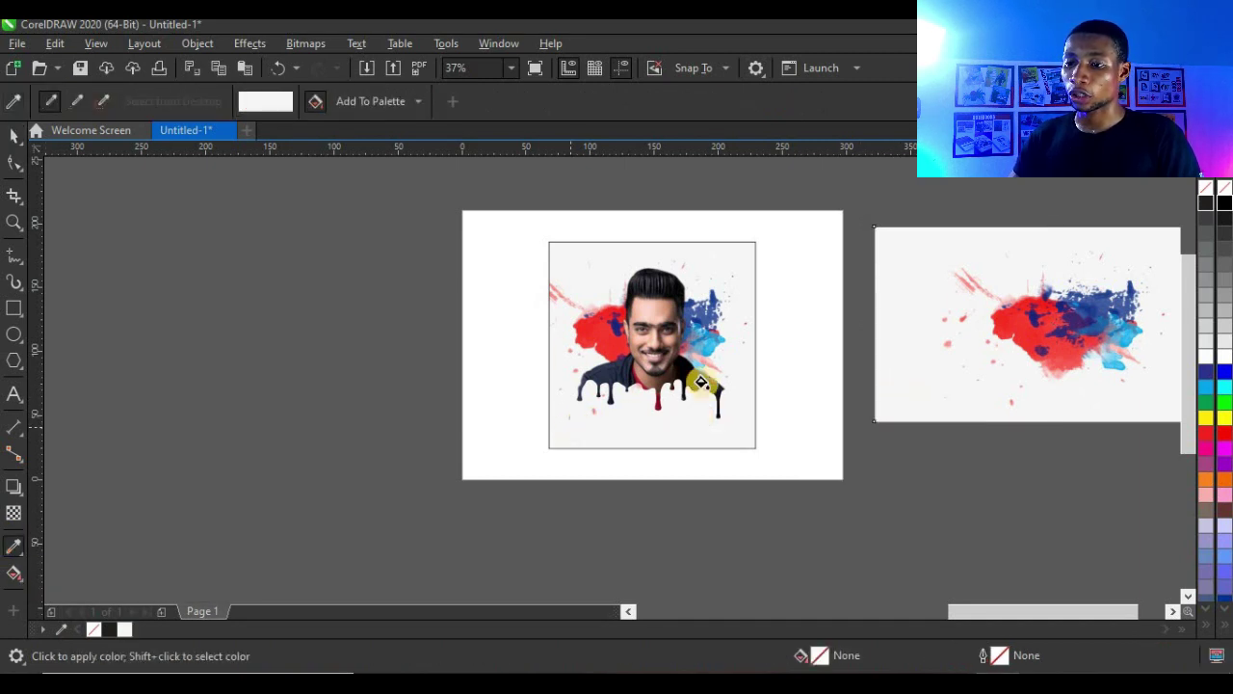
pyautogui.scroll(5, 653, 418)
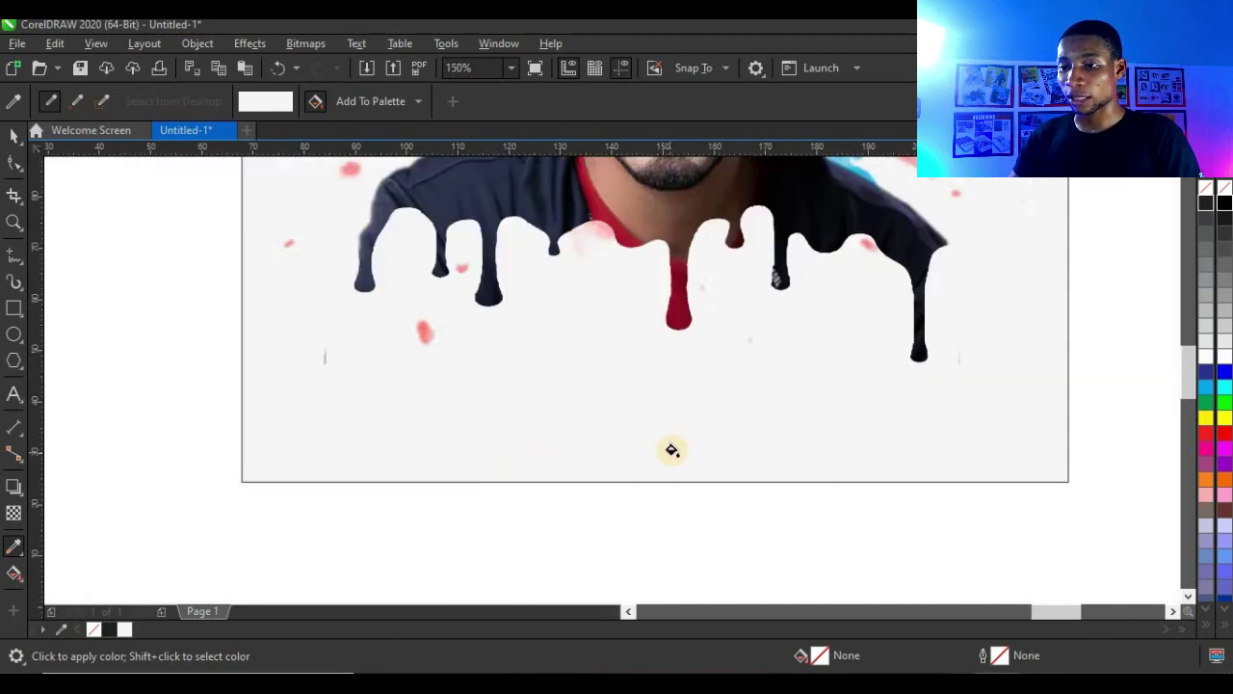
pyautogui.scroll(-2, 625, 428)
# Remove the framed portrait's outline and select the spare splash image beside the page
pyautogui.click(17, 139)
pyautogui.scroll(1, 680, 292)
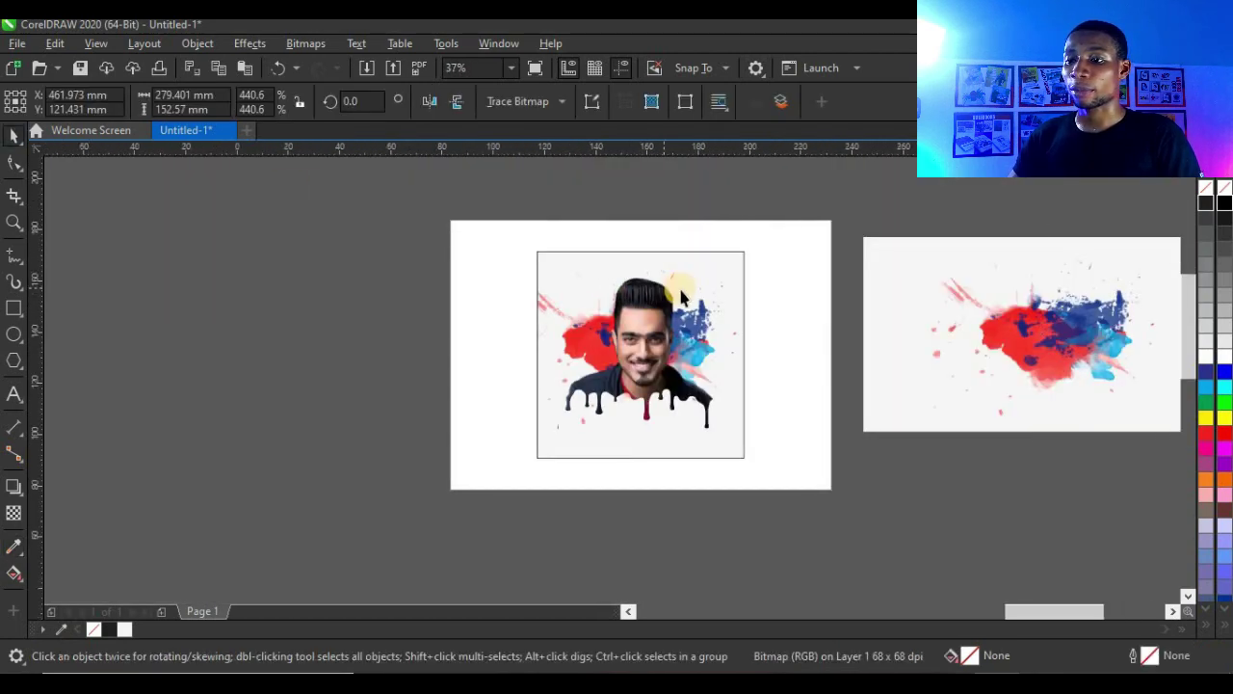
pyautogui.click(702, 290)
pyautogui.rightClick(1207, 186)
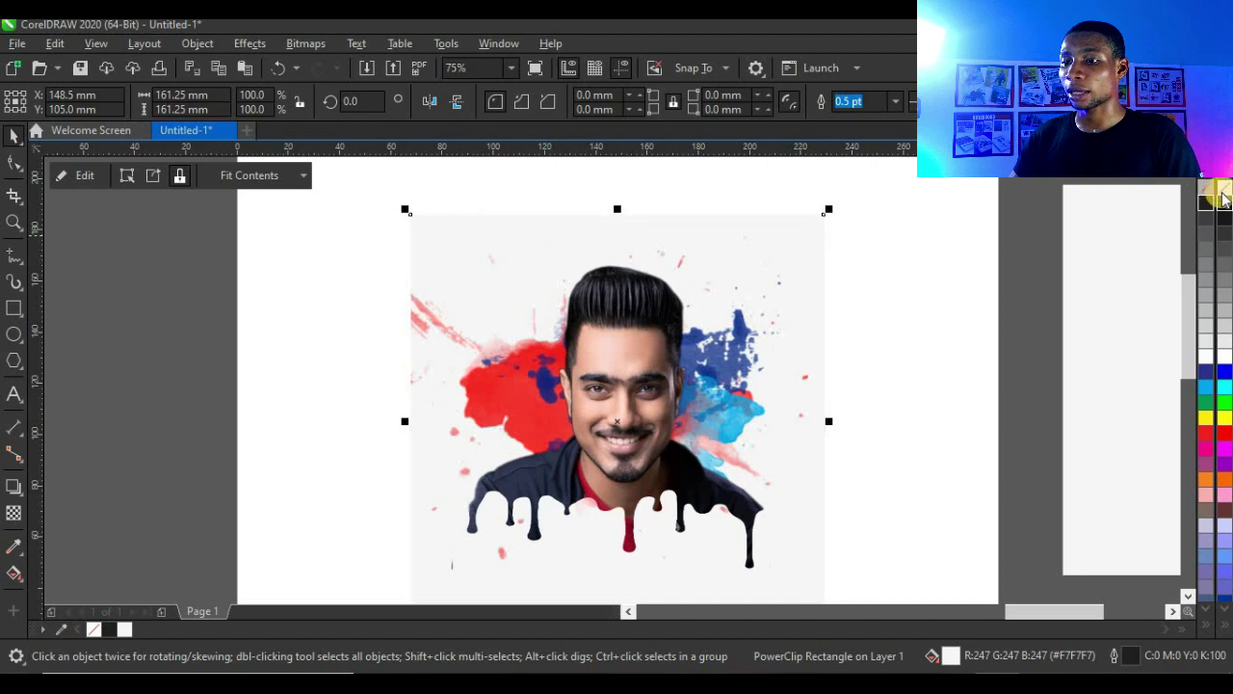
pyautogui.scroll(-5, 625, 319)
pyautogui.scroll(2, 655, 358)
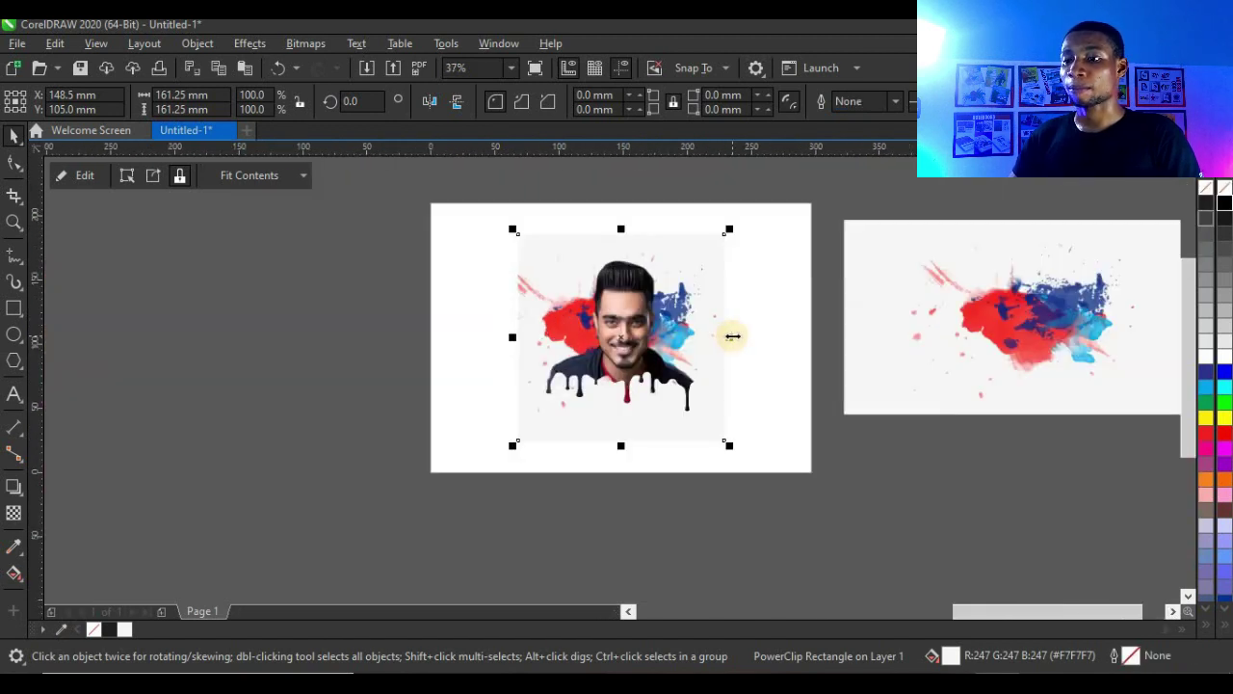
pyautogui.click(925, 323)
# Delete the spare splash image and add a name caption below the portrait
pyautogui.press('Delete')
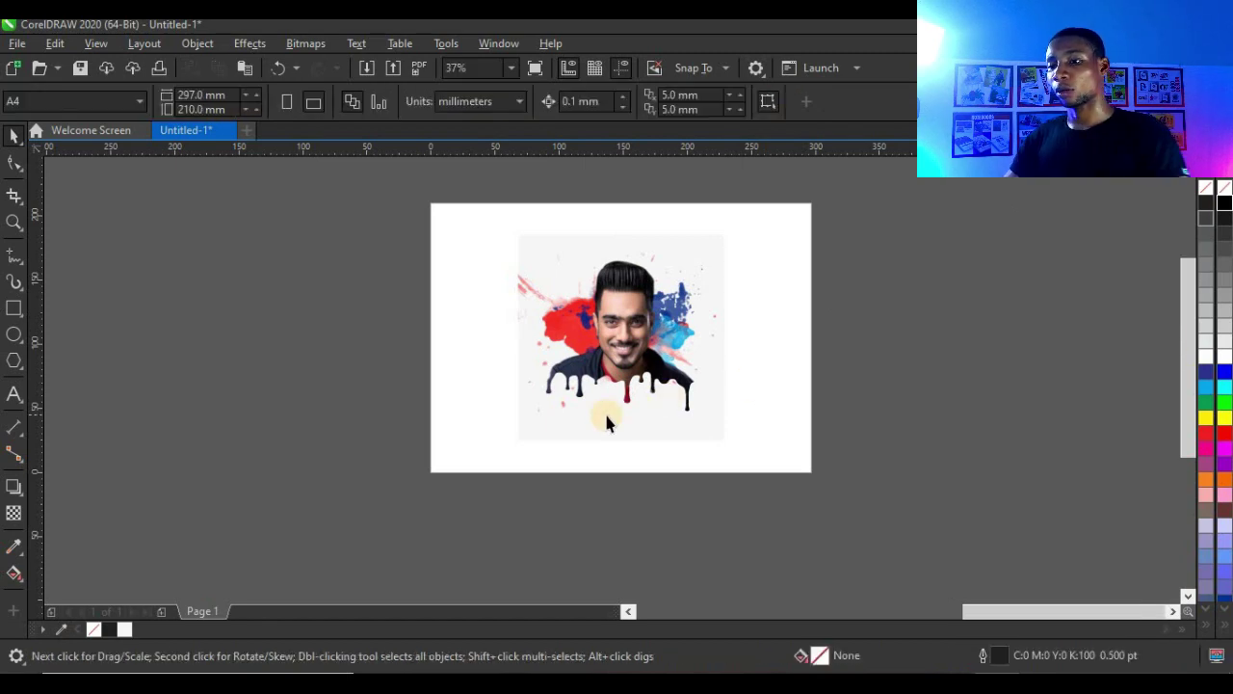
pyautogui.scroll(5, 604, 411)
pyautogui.scroll(-2, 611, 416)
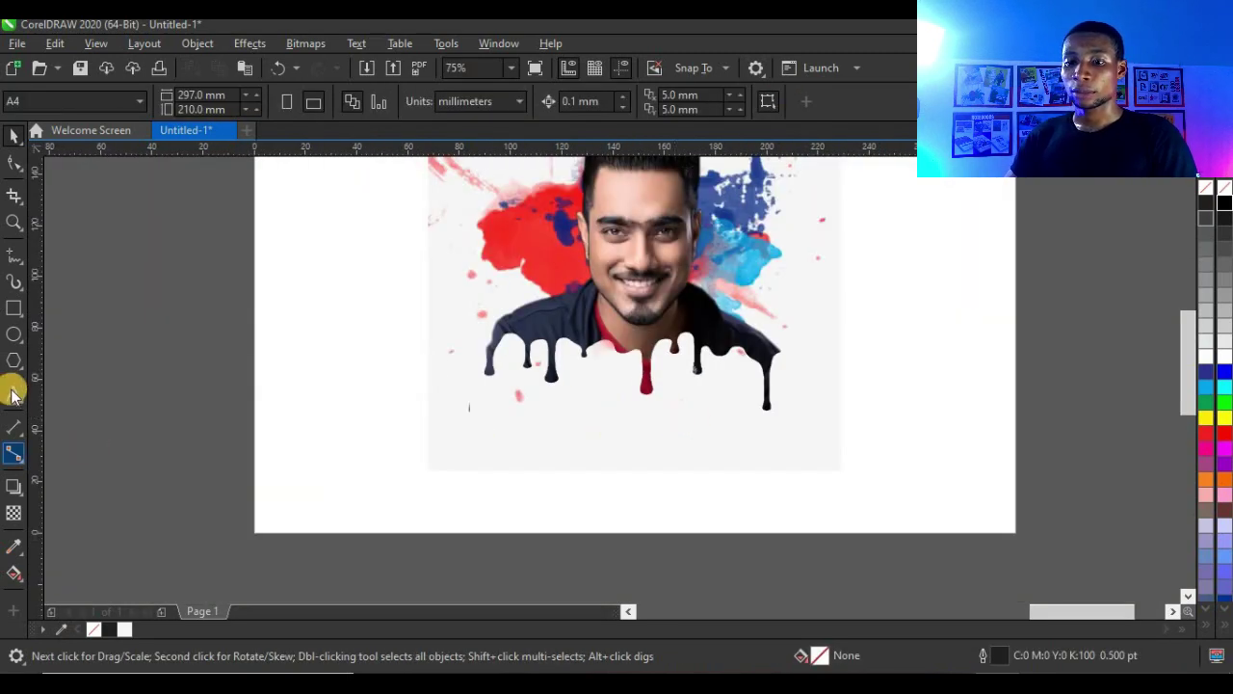
pyautogui.click(532, 432)
pyautogui.scroll(2, 473, 446)
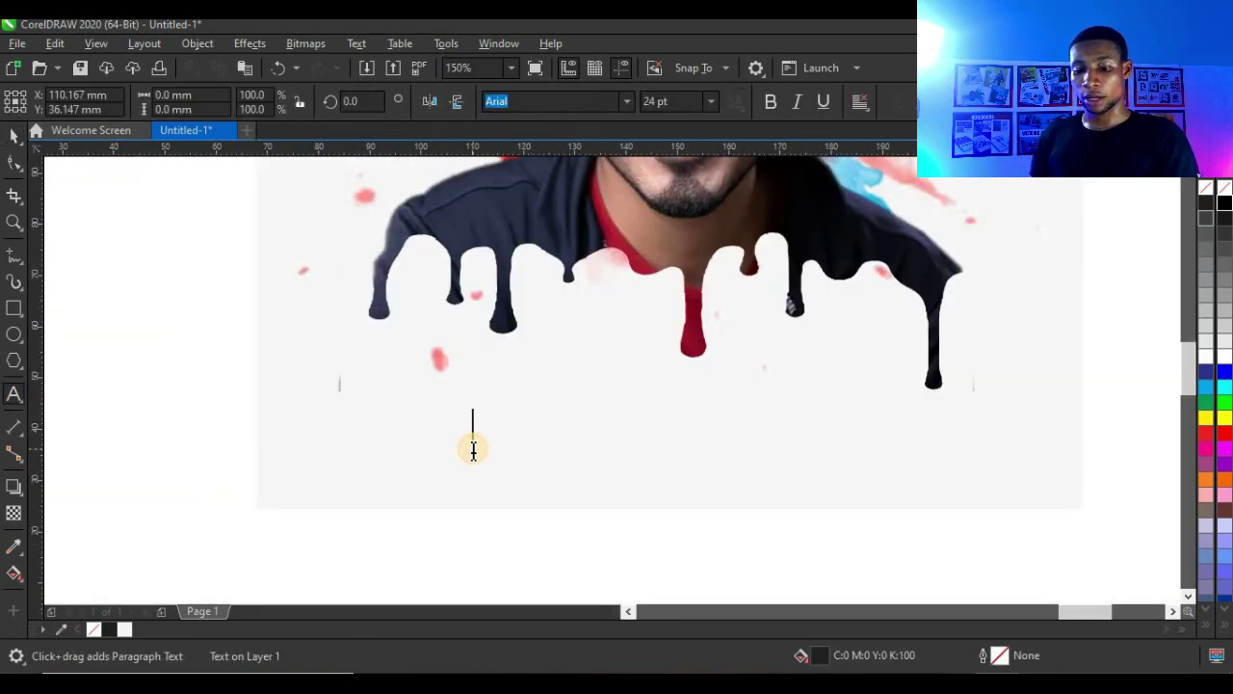
pyautogui.write('UNMESH DINDA')
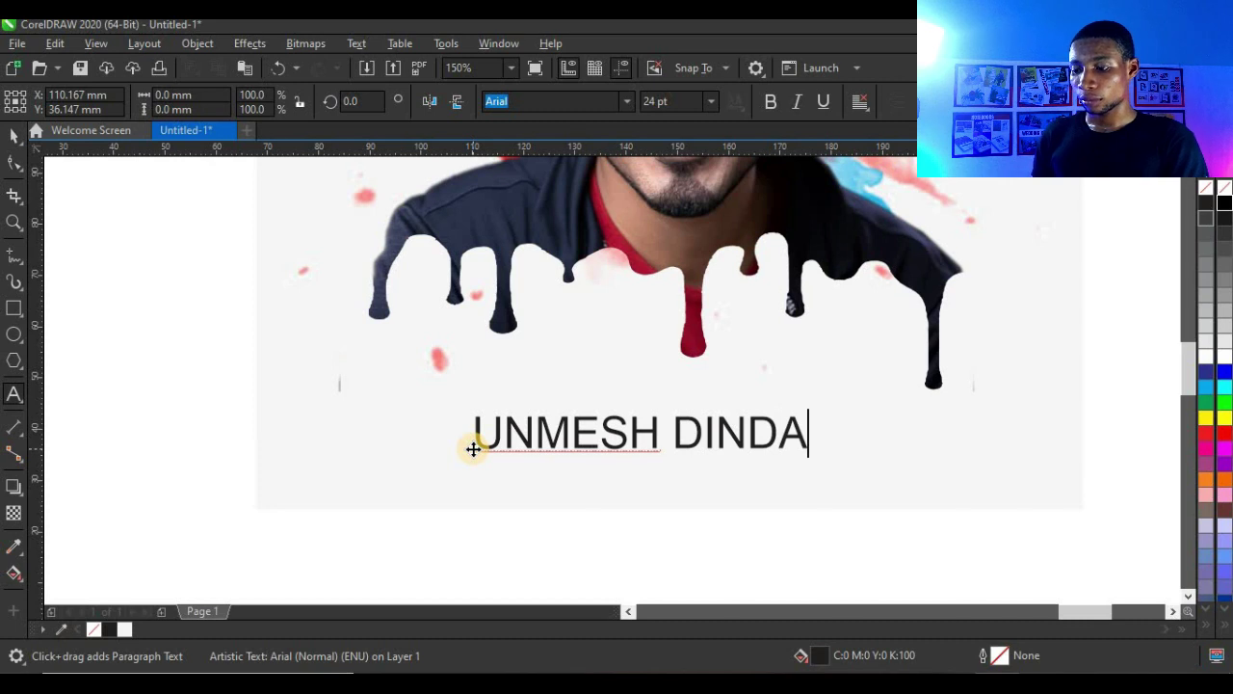
pyautogui.click(14, 135)
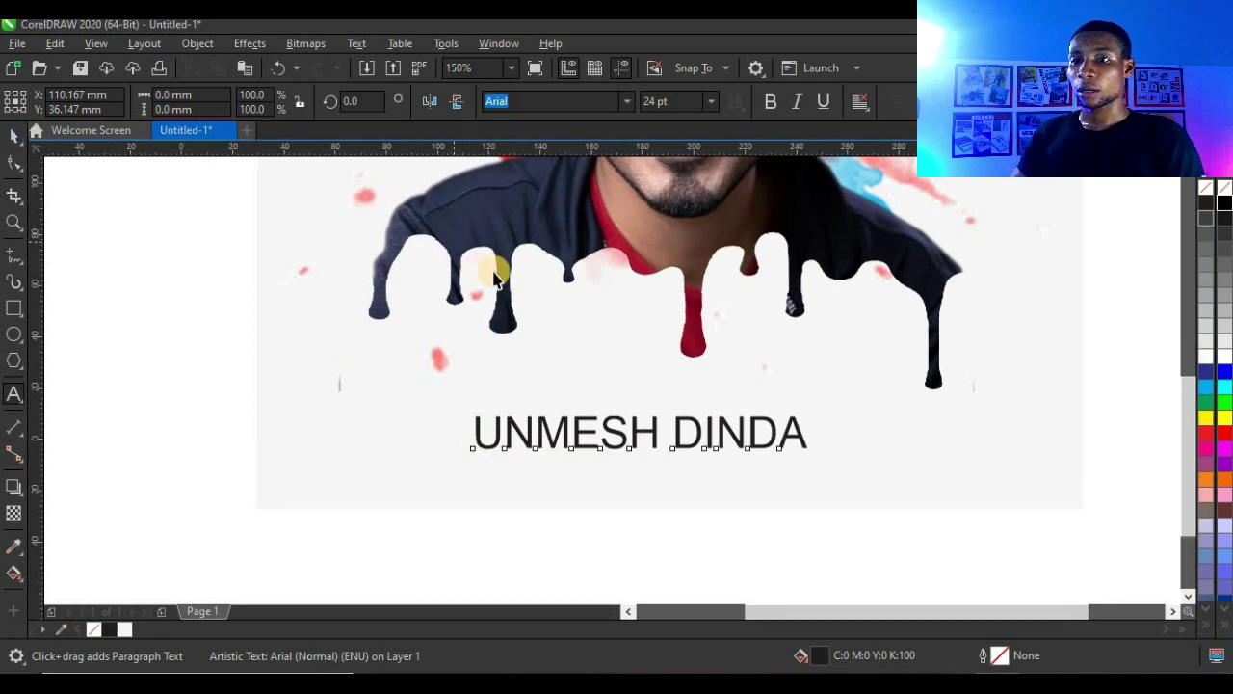
# Set the caption's font to Helvetica
pyautogui.scroll(-2, 565, 295)
pyautogui.scroll(1, 609, 312)
pyautogui.keyDown('shift'); pyautogui.click(608, 312); pyautogui.keyUp('shift')
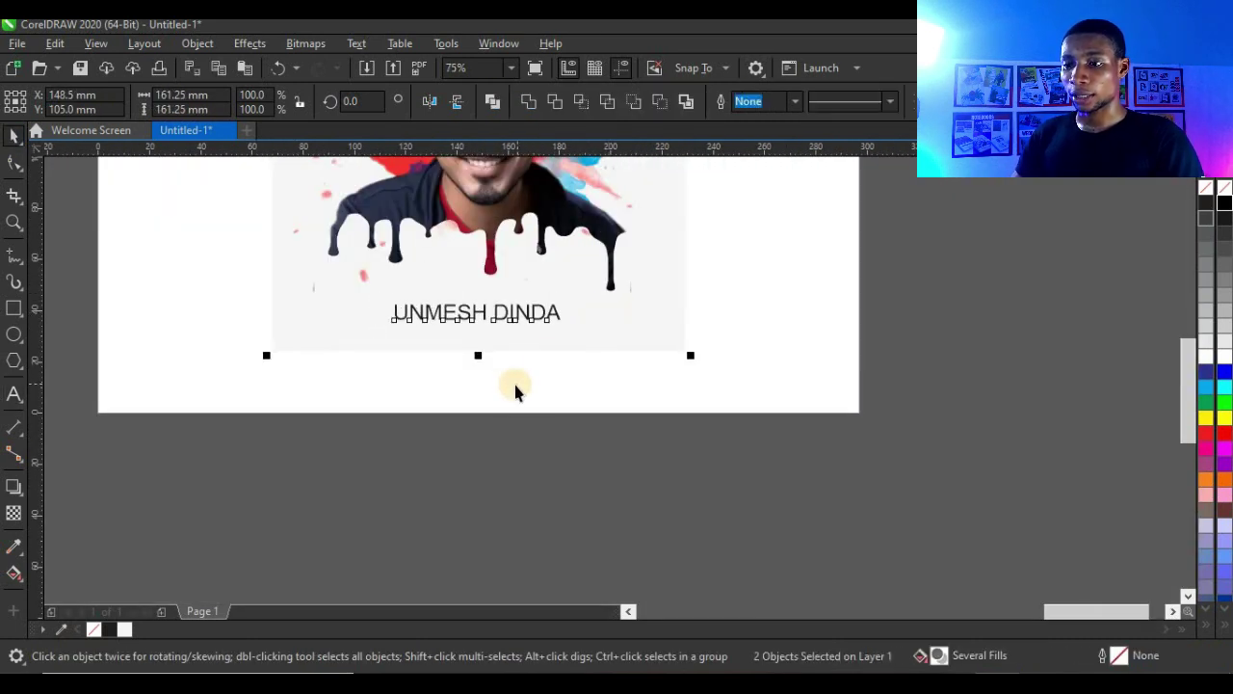
pyautogui.scroll(1, 533, 302)
pyautogui.scroll(1, 534, 304)
pyautogui.click(565, 242)
pyautogui.click(567, 240)
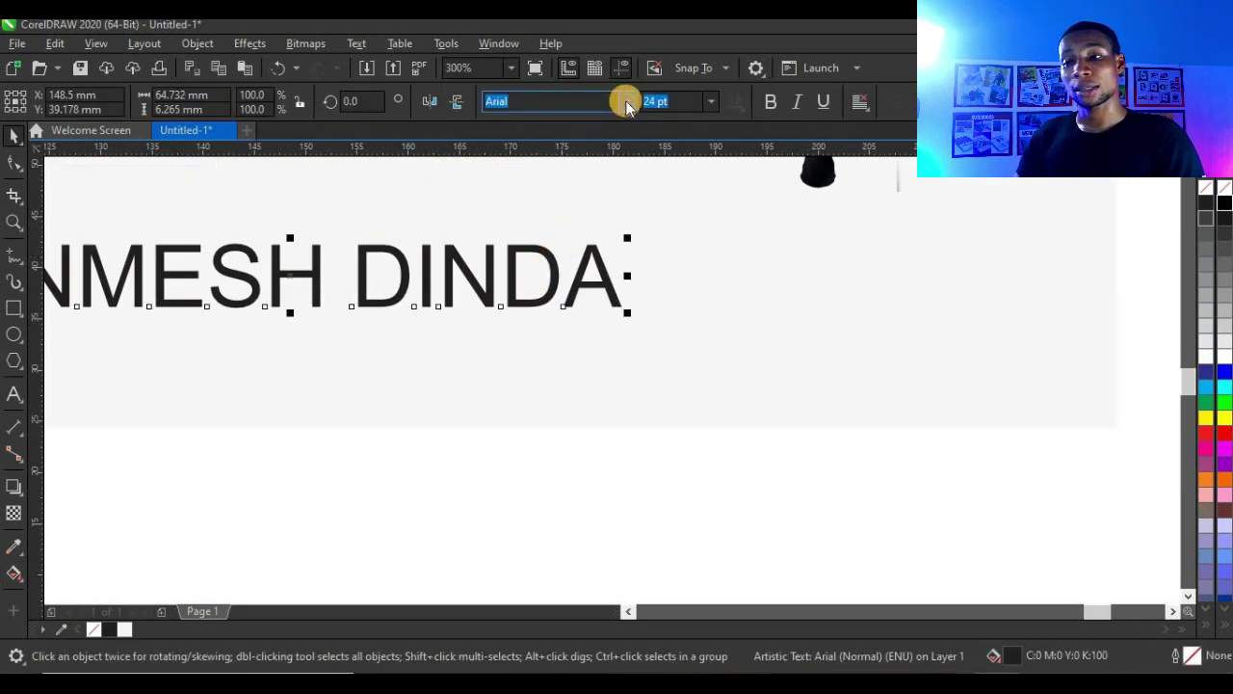
pyautogui.click(627, 103)
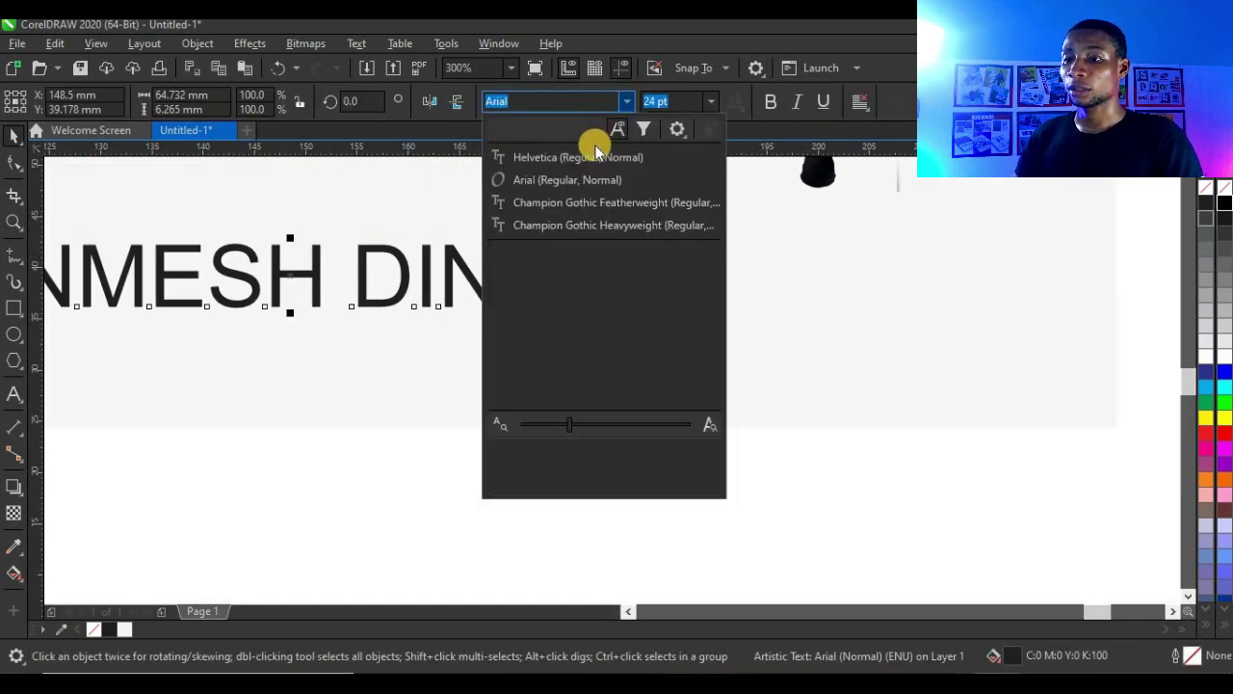
pyautogui.click(593, 157)
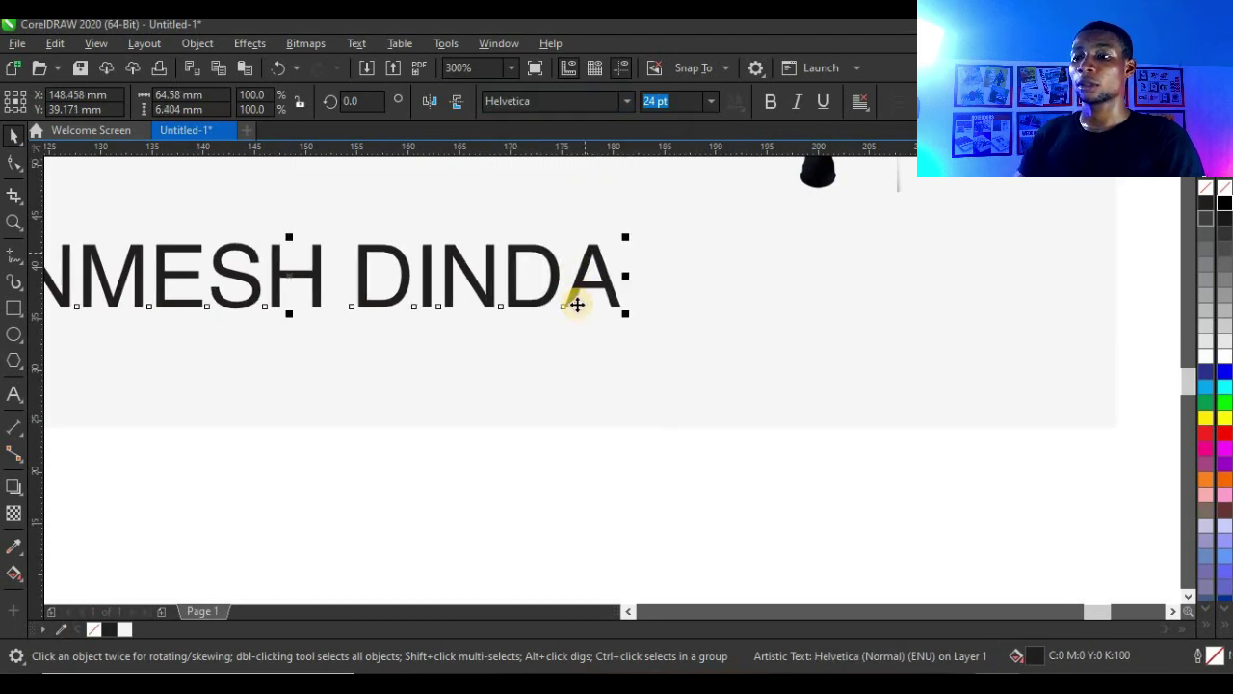
# Nudge the caption up under the drips and shrink it slightly around its centre
pyautogui.scroll(-2, 578, 304)
pyautogui.keyDown('shift'); pyautogui.click(658, 302); pyautogui.keyUp('shift')
pyautogui.click(488, 424)
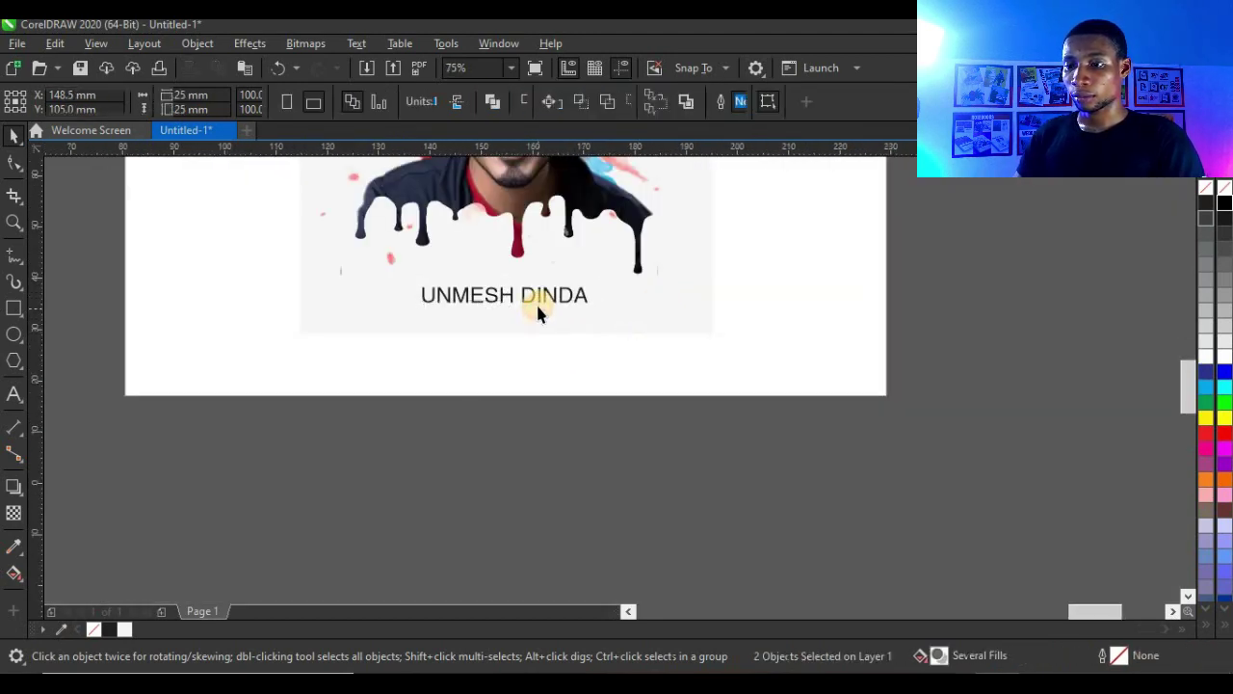
pyautogui.scroll(4, 536, 302)
pyautogui.press('Escape')
pyautogui.scroll(-2, 541, 293)
pyautogui.moveTo(545, 277); pyautogui.dragTo(545, 266)
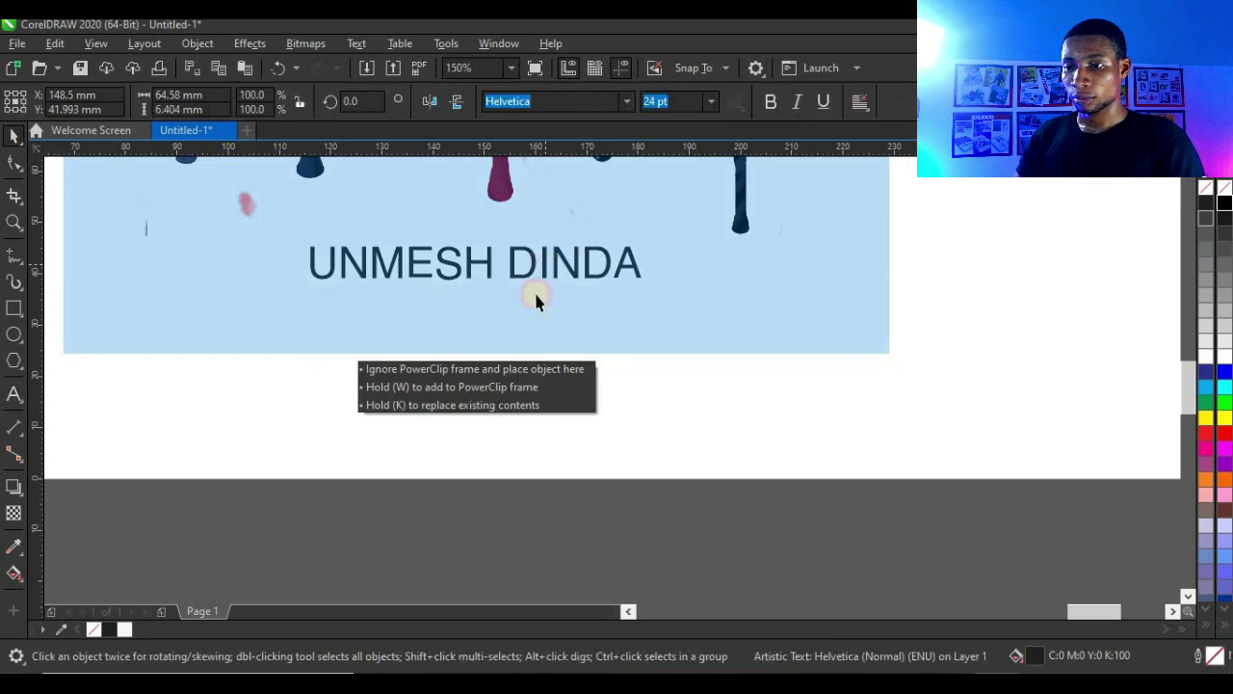
pyautogui.scroll(-3, 530, 328)
pyautogui.click(699, 314)
pyautogui.scroll(1, 557, 283)
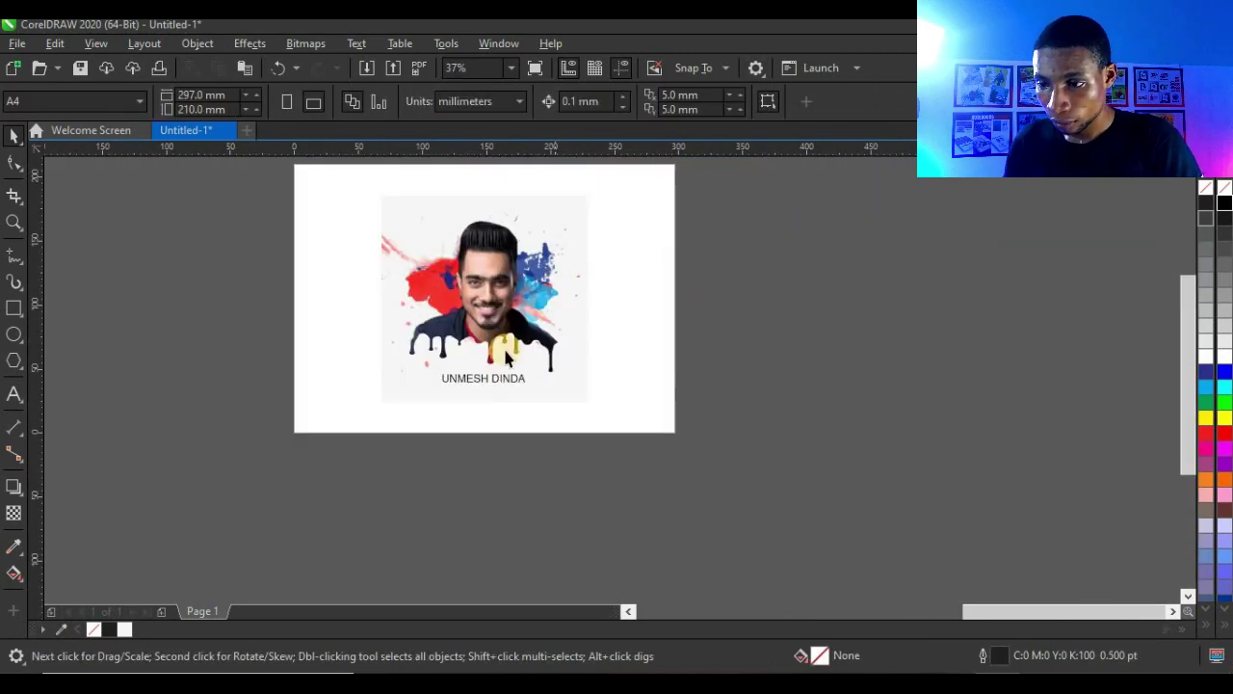
pyautogui.scroll(2, 495, 395)
pyautogui.click(497, 403)
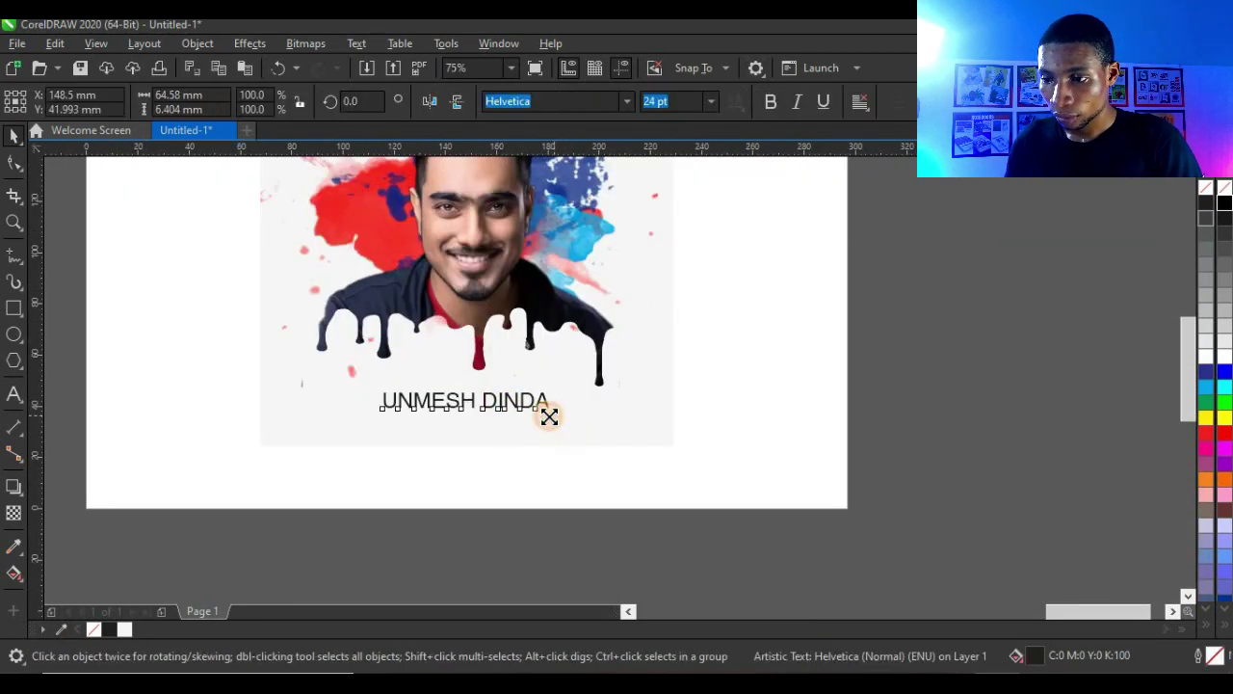
pyautogui.moveTo(549, 417); pyautogui.dragTo(541, 414)
# Move the captioned portrait together off the page, leaving the page's frame empty
pyautogui.keyDown('shift'); pyautogui.click(595, 408); pyautogui.keyUp('shift')
pyautogui.scroll(-2, 631, 383)
pyautogui.moveTo(664, 259); pyautogui.dragTo(394, 492)
pyautogui.moveTo(526, 381); pyautogui.dragTo(302, 385)
pyautogui.scroll(4, 724, 383)
pyautogui.scroll(-2, 737, 380)
# Delete the person and splash images from the copied frame on the page, emptying it
pyautogui.click(281, 514)
pyautogui.click(309, 347)
pyautogui.keyDown('ctrl'); pyautogui.click(308, 348); pyautogui.keyUp('ctrl')
pyautogui.press('Delete')
pyautogui.click(309, 353)
pyautogui.keyDown('ctrl'); pyautogui.click(310, 353); pyautogui.keyUp('ctrl')
pyautogui.press('Delete')
# Shrink the T-shirt photo to about 63% and place it into the empty frame
pyautogui.scroll(-6, 353, 433)
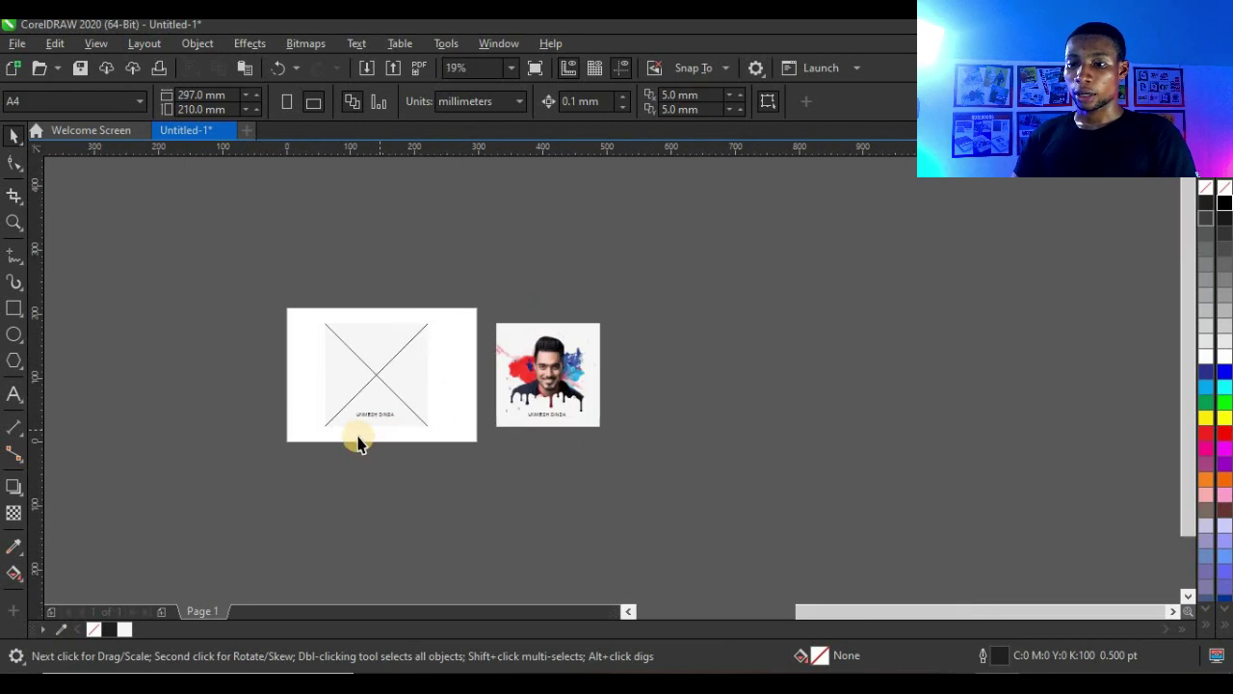
pyautogui.scroll(4, 372, 426)
pyautogui.click(268, 391)
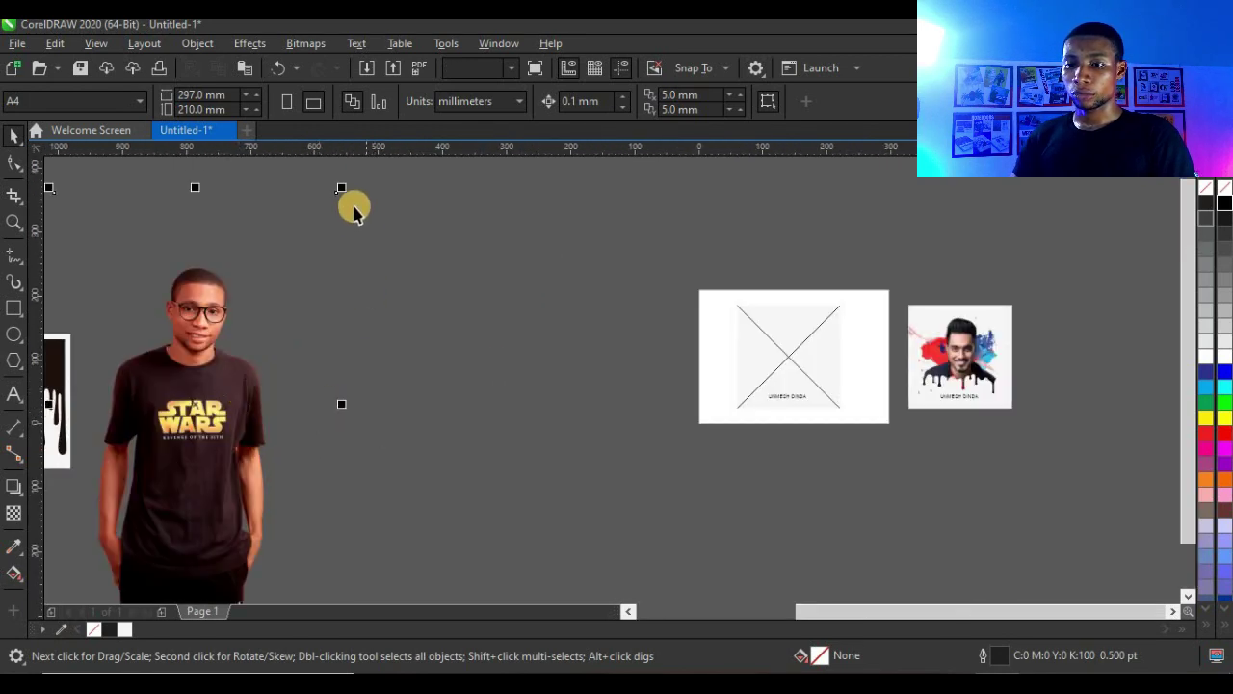
pyautogui.moveTo(343, 187); pyautogui.dragTo(290, 266)
pyautogui.moveTo(236, 421); pyautogui.dragTo(825, 359)
# Reposition and enlarge the T-shirt photo inside the frame to 130×196 mm, showing the full figure
pyautogui.scroll(1, 833, 368)
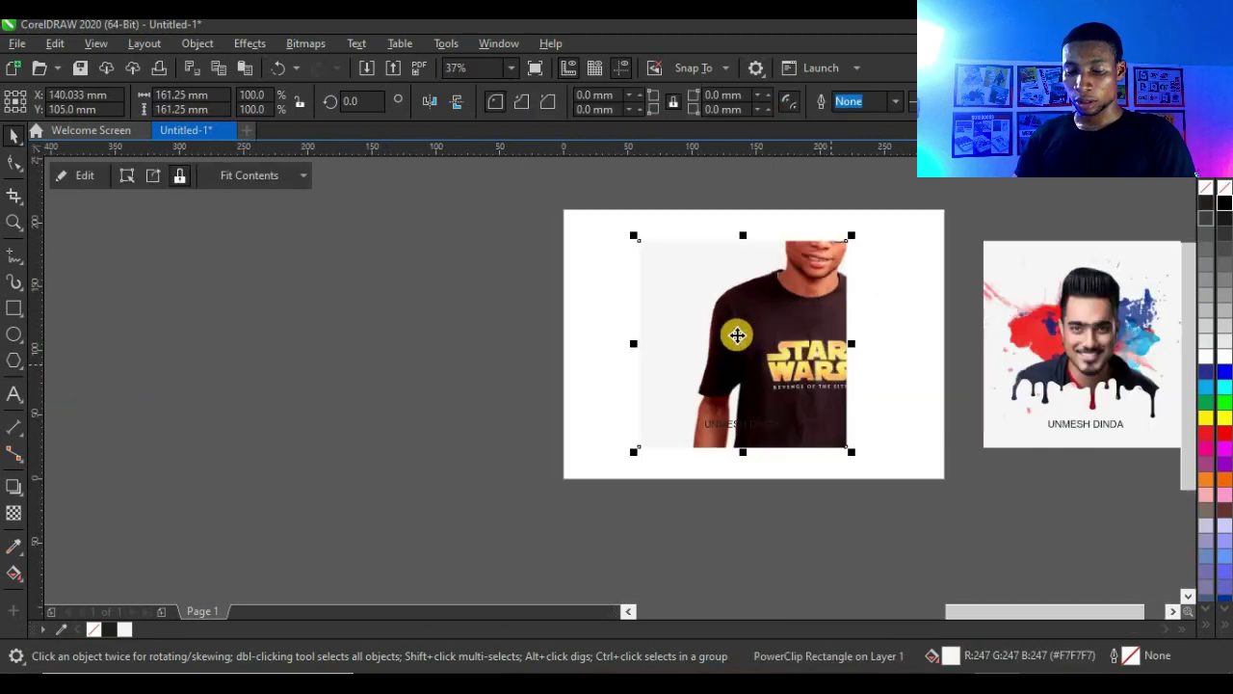
pyautogui.keyDown('ctrl'); pyautogui.click(695, 355); pyautogui.keyUp('ctrl')
pyautogui.moveTo(695, 355); pyautogui.dragTo(621, 383)
pyautogui.scroll(-1, 800, 231)
pyautogui.scroll(-1, 814, 247)
pyautogui.moveTo(826, 216); pyautogui.dragTo(787, 273)
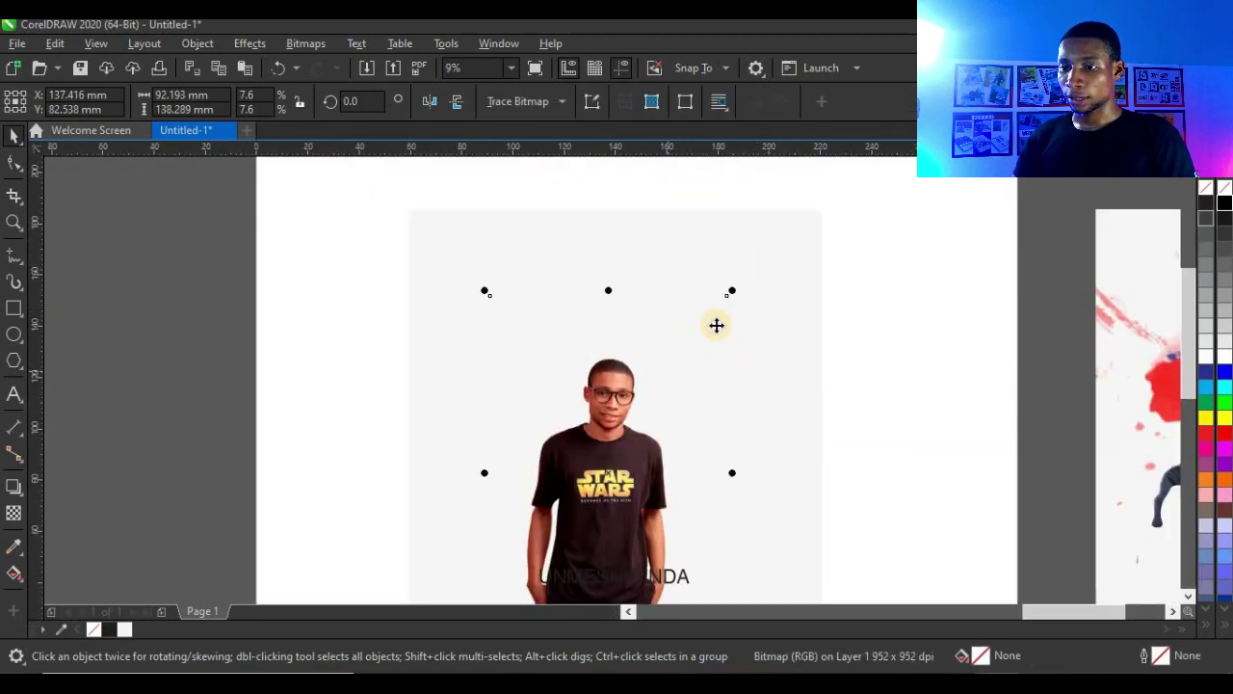
pyautogui.scroll(-2, 716, 325)
pyautogui.moveTo(726, 302); pyautogui.dragTo(767, 234)
pyautogui.scroll(2, 643, 352)
pyautogui.scroll(-2, 644, 352)
pyautogui.moveTo(711, 360); pyautogui.dragTo(693, 362)
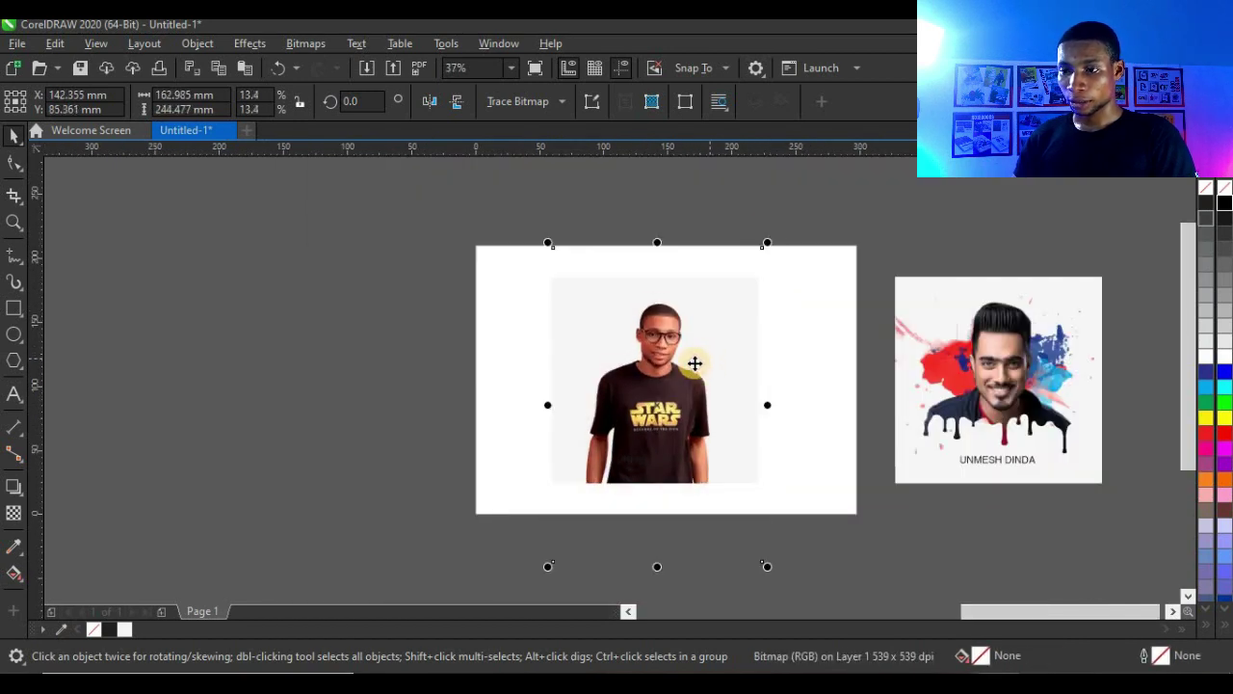
pyautogui.scroll(-4, 688, 359)
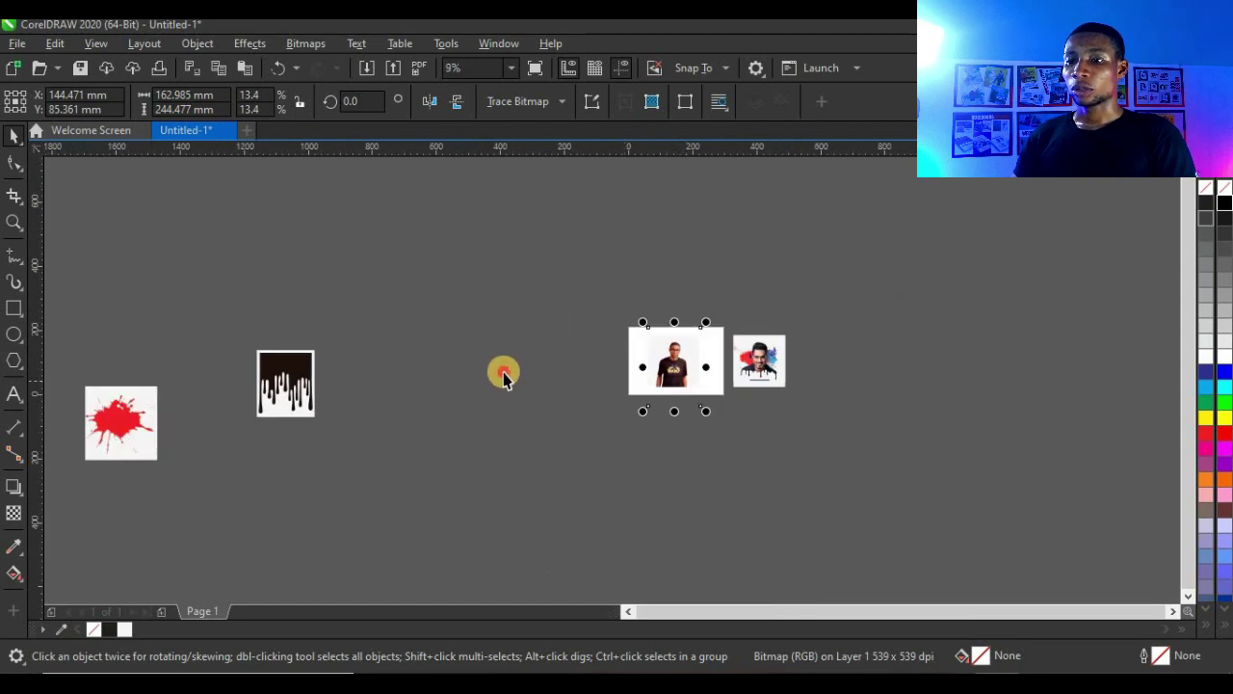
# Move the drip image beside the two portraits and Quick Trace it into vector shapes
pyautogui.click(240, 399)
pyautogui.moveTo(302, 398); pyautogui.dragTo(584, 372)
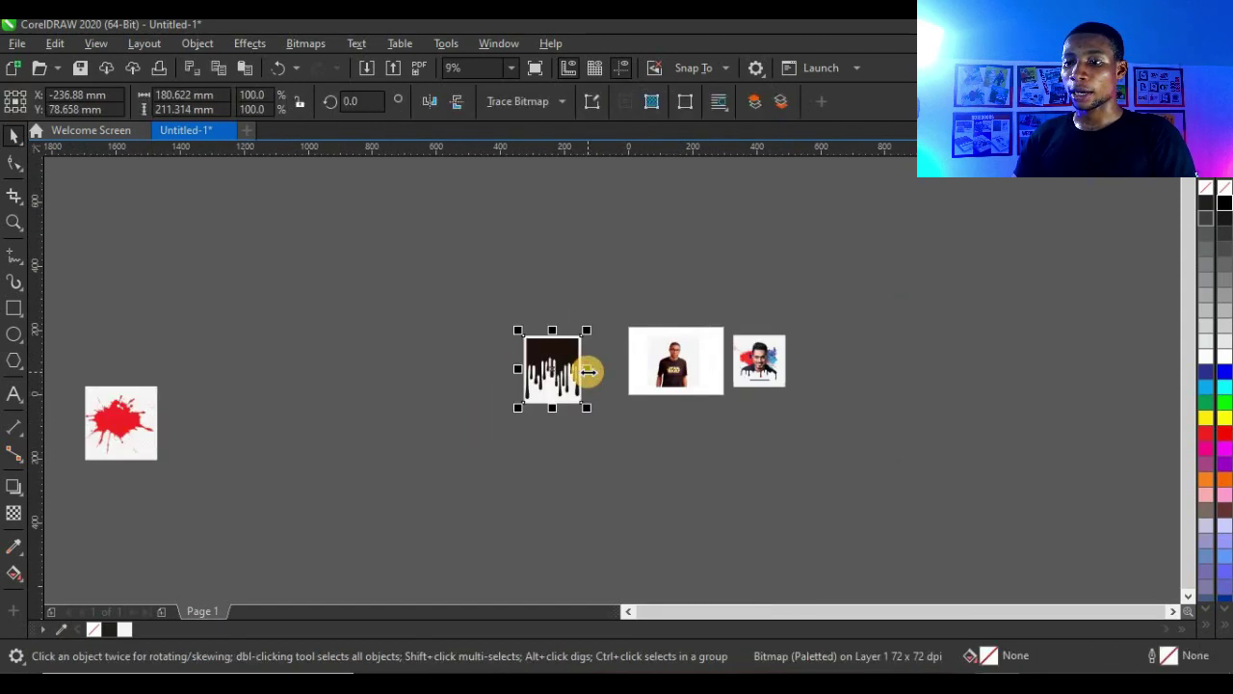
pyautogui.scroll(6, 568, 372)
pyautogui.scroll(-4, 527, 371)
pyautogui.scroll(2, 513, 380)
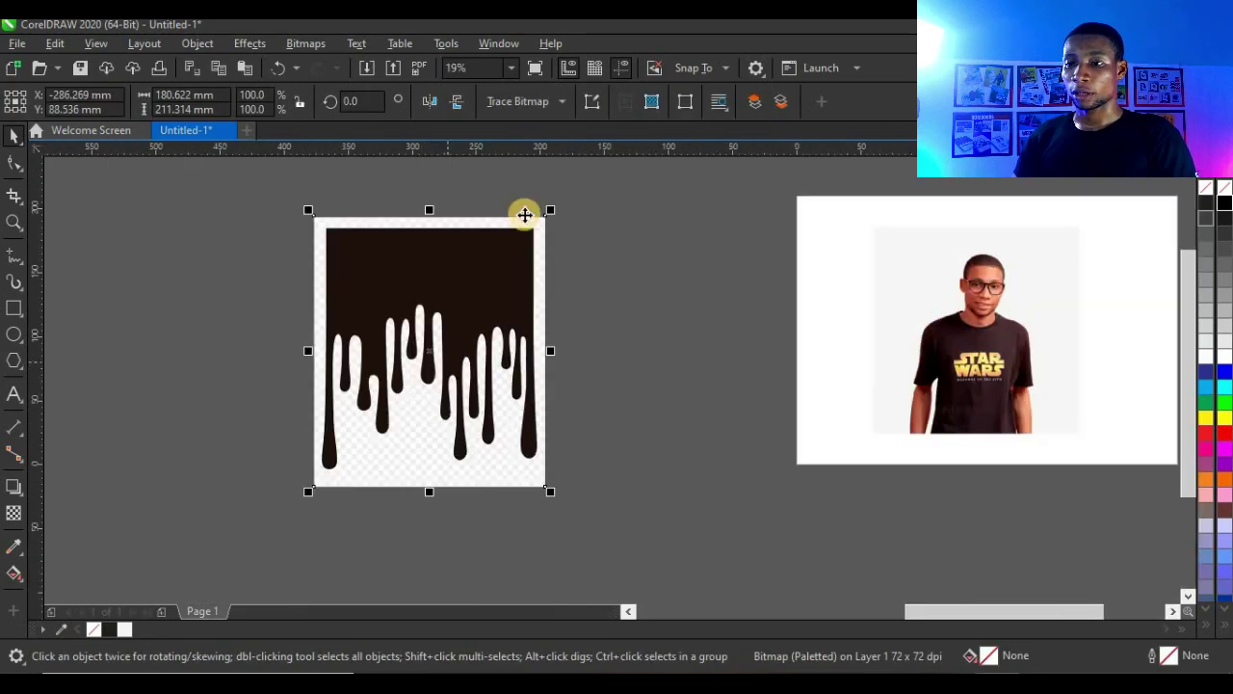
pyautogui.click(539, 104)
pyautogui.click(540, 123)
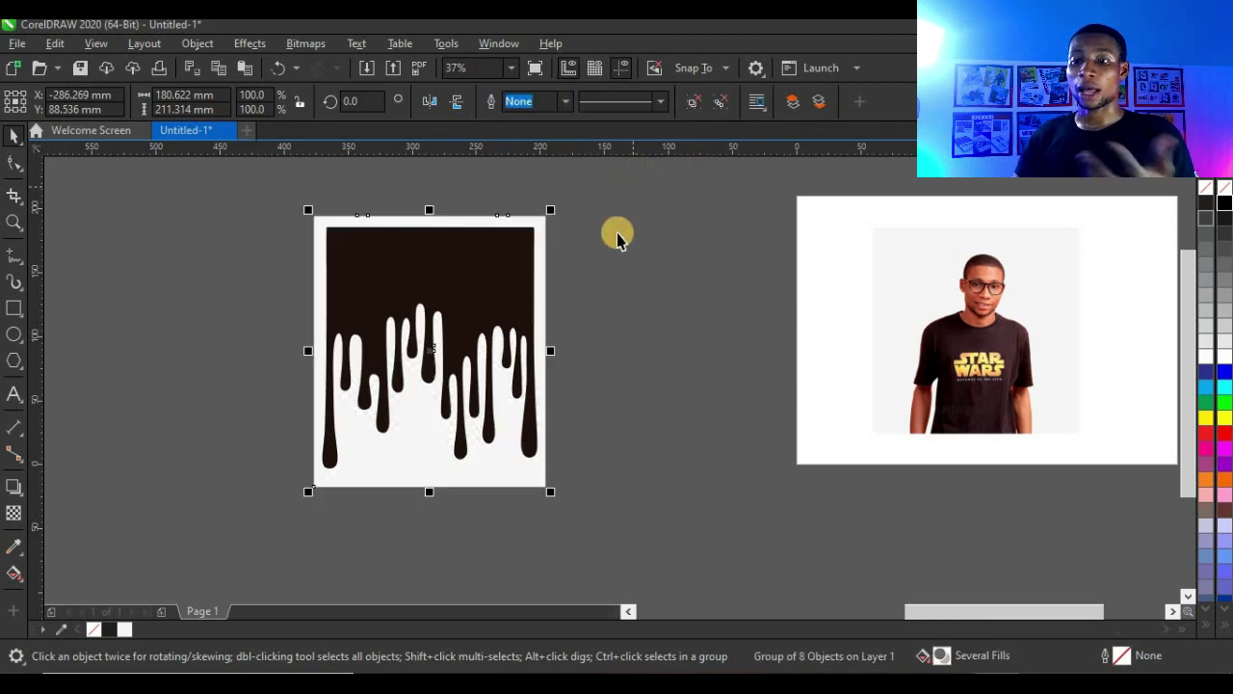
# Move the traced drip group off the original and ungroup its eight pieces
pyautogui.moveTo(432, 253)
pyautogui.mouseDown()
pyautogui.moveTo(611, 308)
pyautogui.moveTo(633, 275)
pyautogui.moveTo(183, 303)
pyautogui.moveTo(179, 289)
pyautogui.mouseUp()
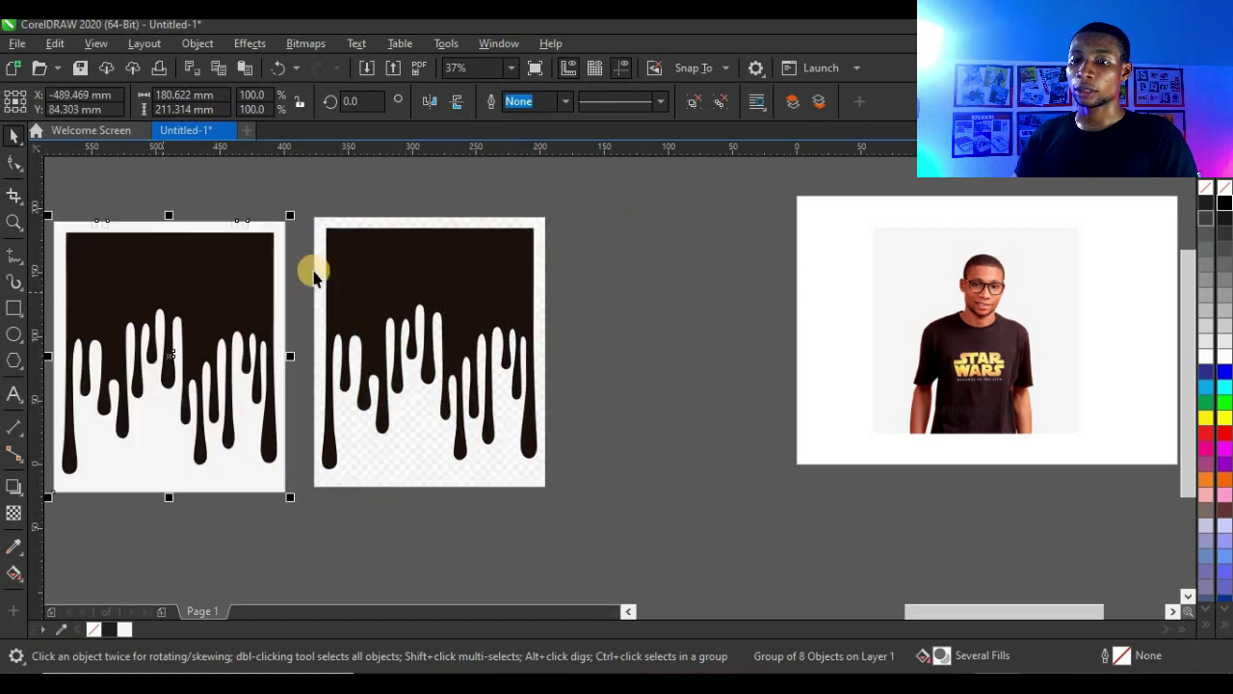
pyautogui.click(702, 106)
pyautogui.click(136, 449)
pyautogui.moveTo(155, 487); pyautogui.dragTo(668, 457)
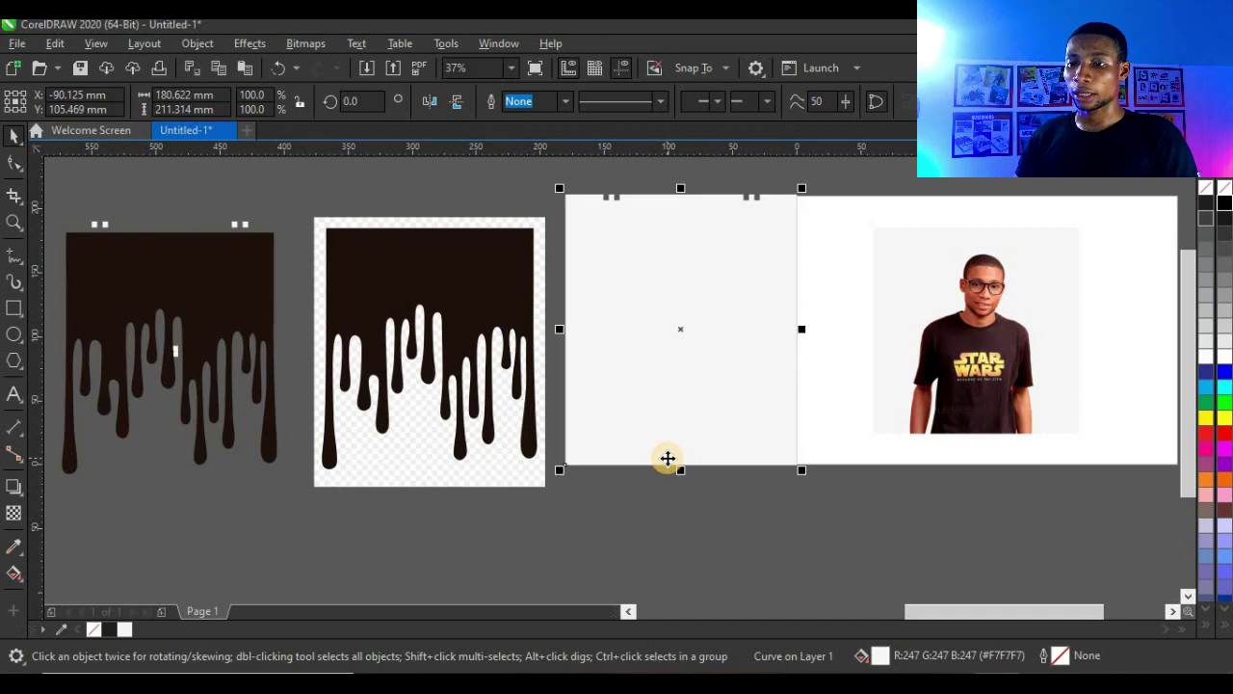
pyautogui.hotkey('ctrl', 'z')
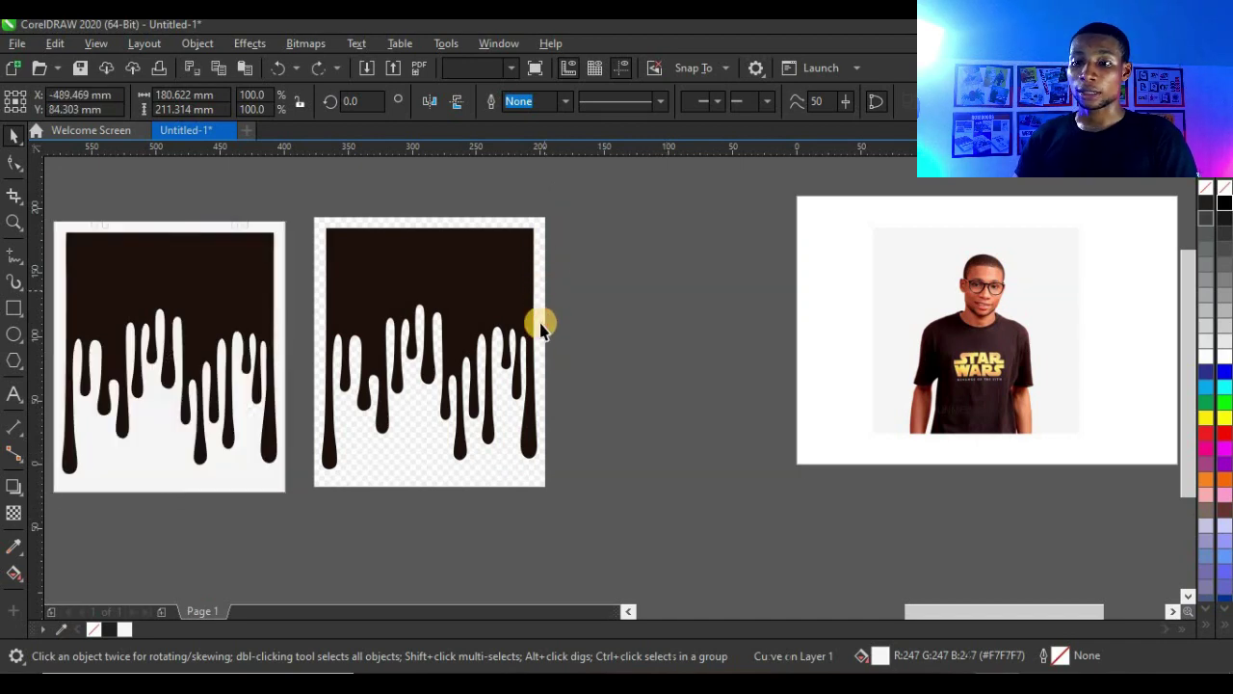
pyautogui.scroll(-1, 540, 326)
pyautogui.scroll(1, 341, 328)
# Separate the dark drip shape, then delete the white background and original drip image
pyautogui.click(426, 283)
pyautogui.scroll(-1, 622, 331)
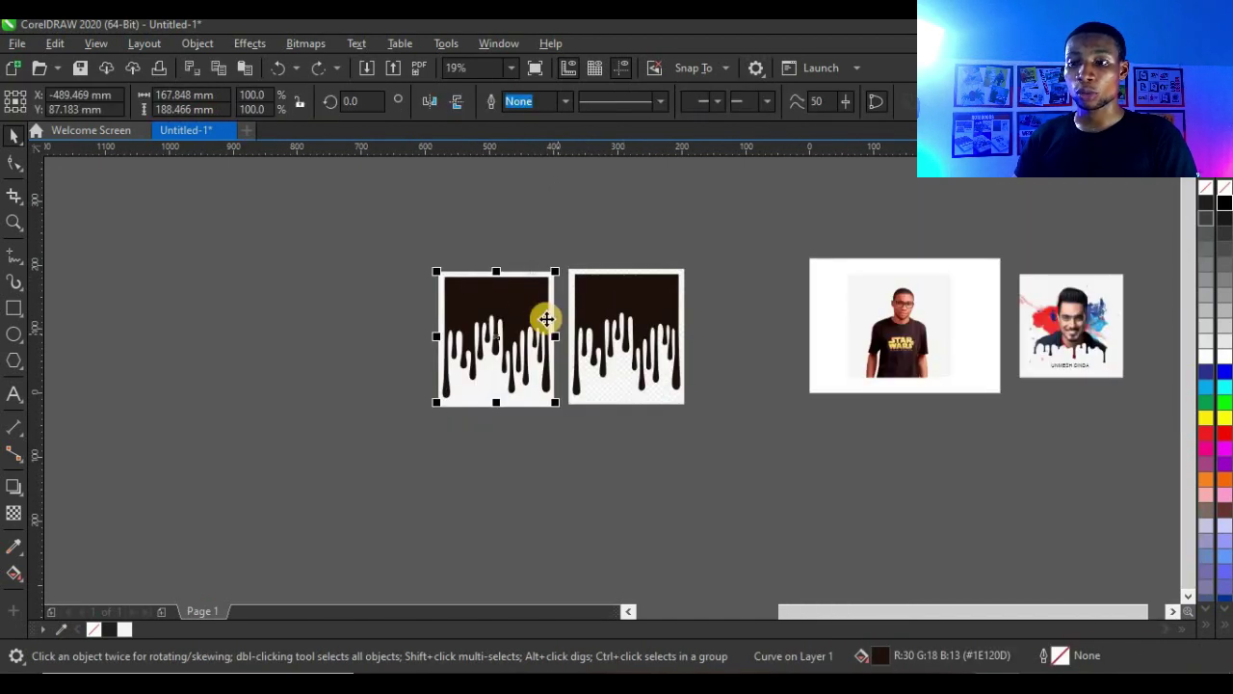
pyautogui.moveTo(325, 311); pyautogui.dragTo(323, 310)
pyautogui.moveTo(677, 457); pyautogui.dragTo(723, 530)
pyautogui.press('Delete')
pyautogui.scroll(2, 241, 349)
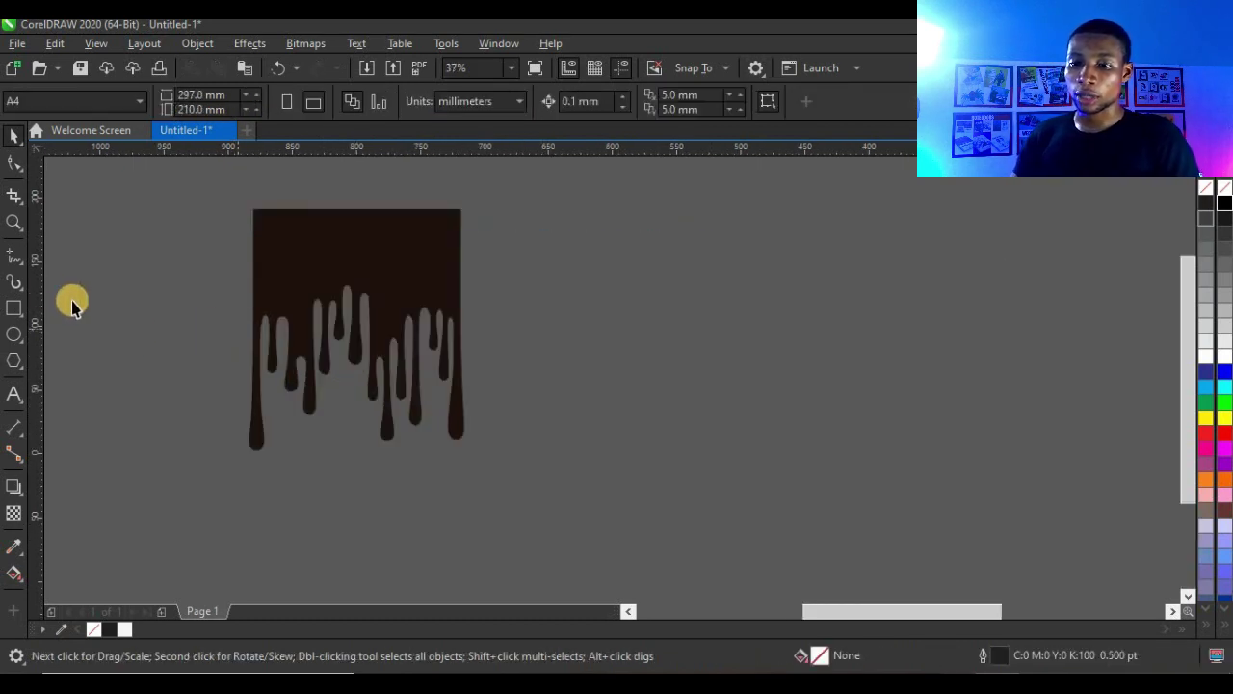
# Draw a white rectangle with no outline over the lower part of the drips
pyautogui.click(14, 308)
pyautogui.moveTo(199, 506); pyautogui.dragTo(521, 263)
pyautogui.click(15, 135)
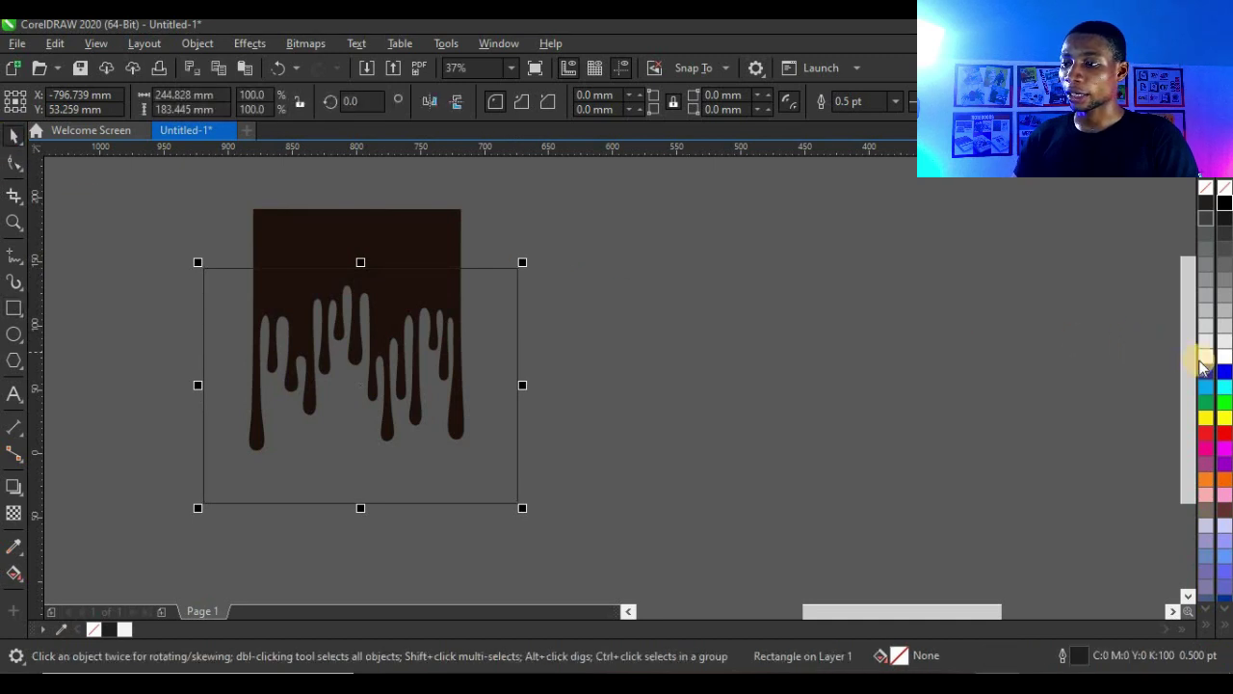
pyautogui.click(1204, 362)
pyautogui.rightClick(1206, 187)
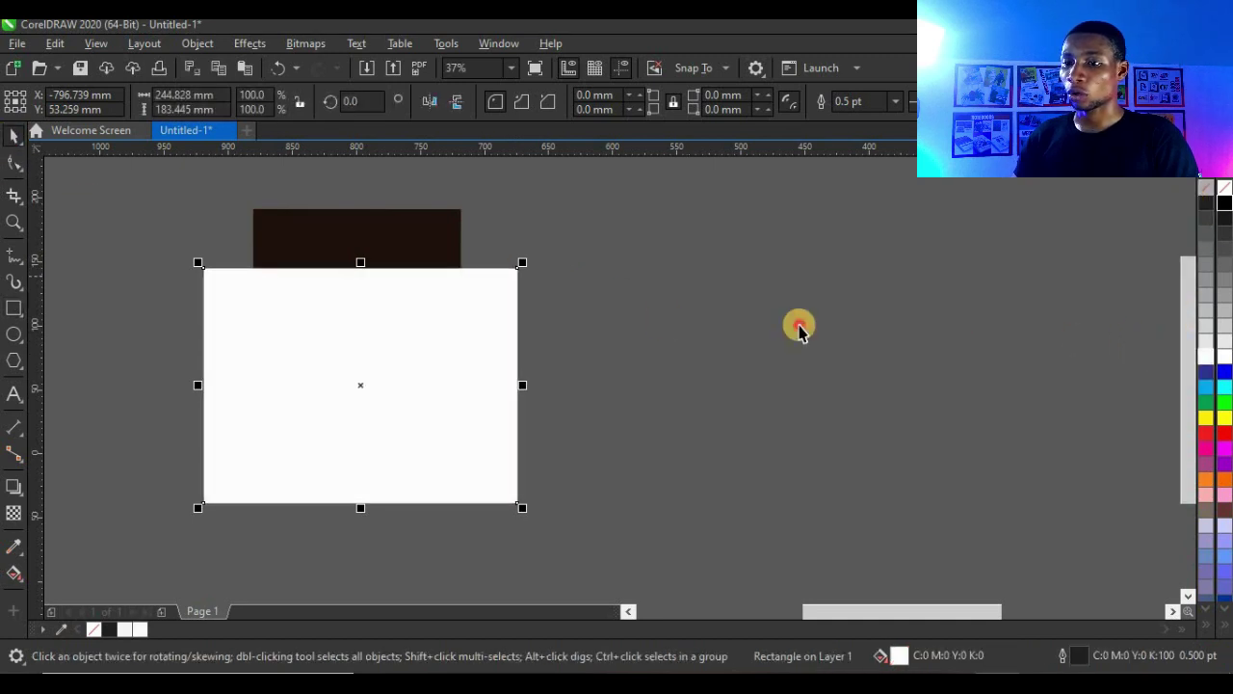
# Trim the dark drip shape out of the white rectangle, then delete the drip shape
pyautogui.click(428, 251)
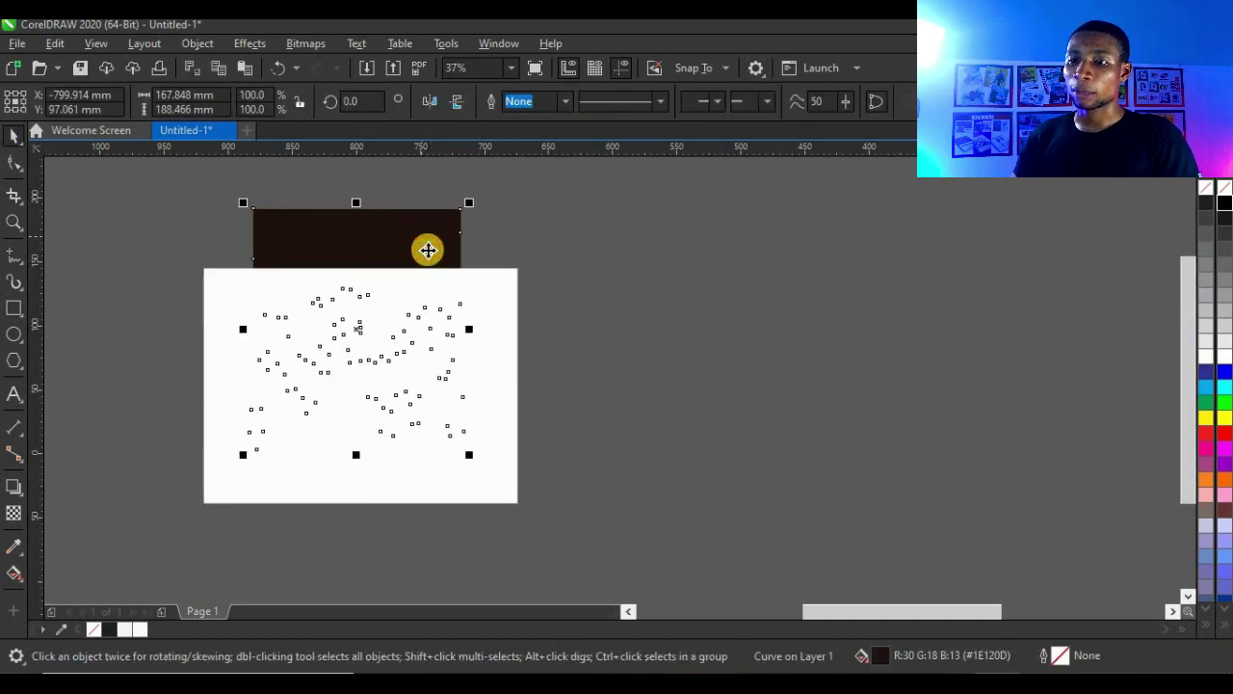
pyautogui.keyDown('shift'); pyautogui.click(515, 285); pyautogui.keyUp('shift')
pyautogui.click(557, 101)
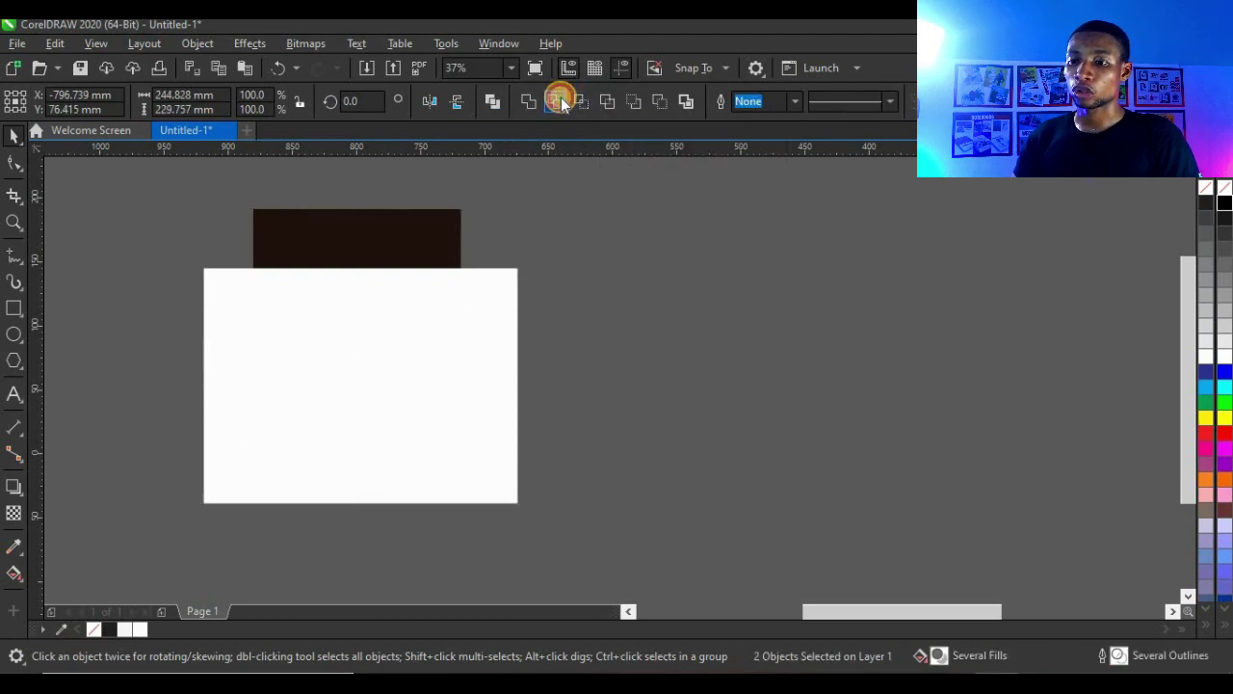
pyautogui.click(572, 275)
pyautogui.click(400, 269)
pyautogui.press('Delete')
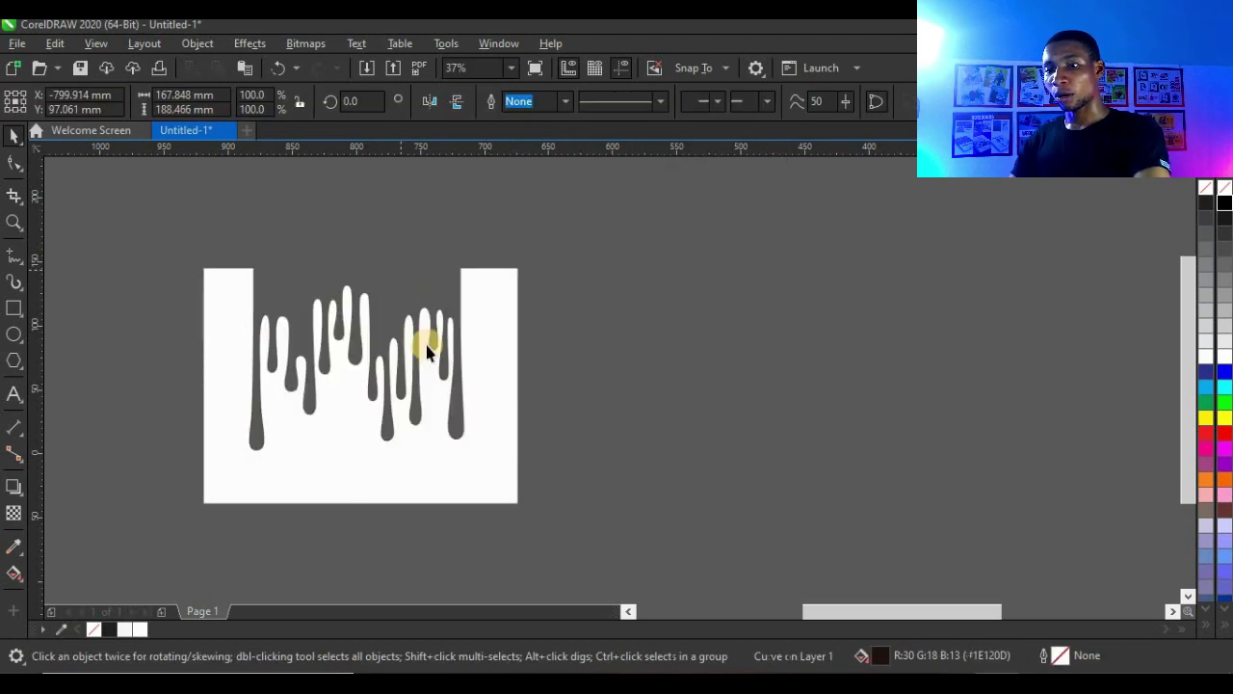
pyautogui.scroll(-2, 323, 371)
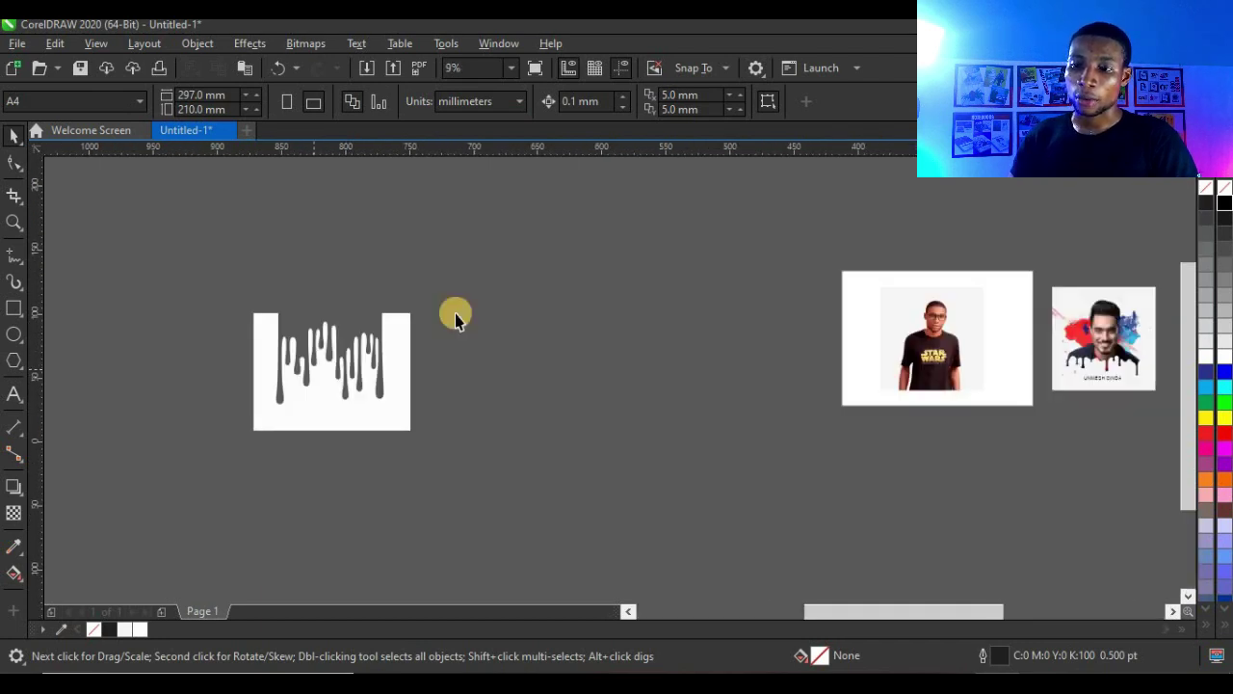
pyautogui.scroll(2, 406, 367)
pyautogui.scroll(-3, 369, 356)
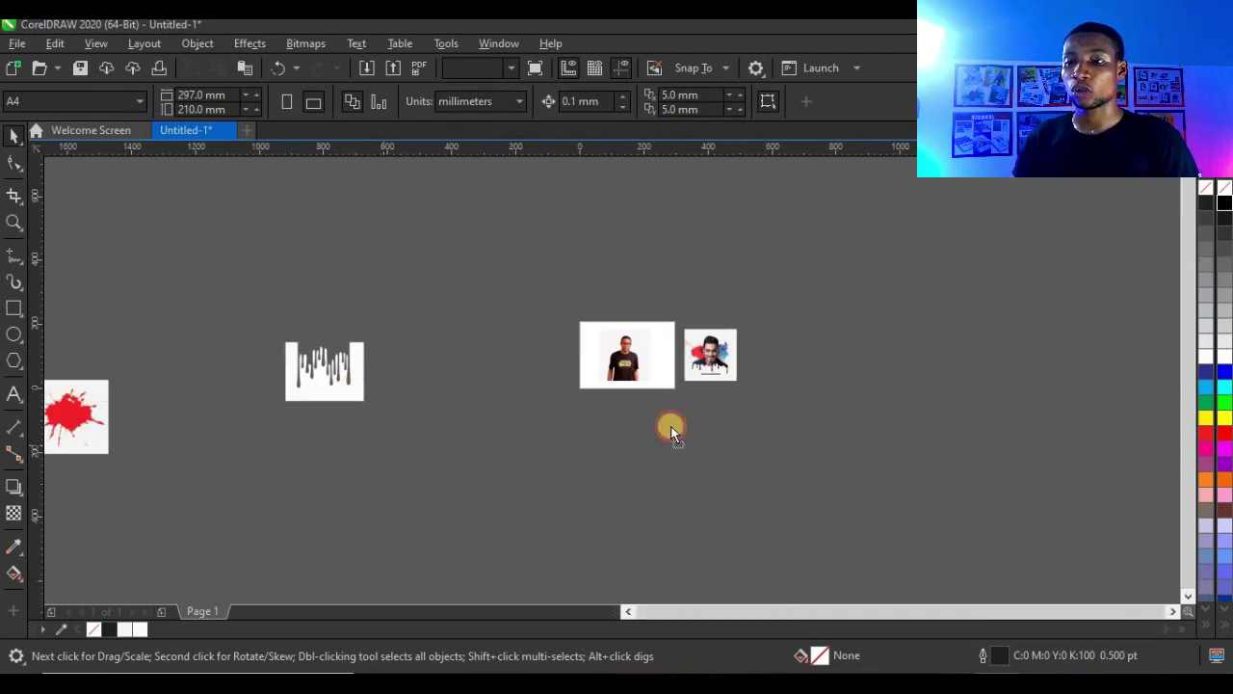
# Move the drip cut-out onto the Star Wars photo and shrink it to about 42%
pyautogui.moveTo(347, 384); pyautogui.dragTo(661, 391)
pyautogui.scroll(3, 656, 381)
pyautogui.moveTo(735, 262); pyautogui.dragTo(640, 335)
pyautogui.moveTo(596, 422); pyautogui.dragTo(563, 327)
# PowerClip the drip cut-out inside the Star Wars photo frame and open its contents for editing
pyautogui.click(593, 413)
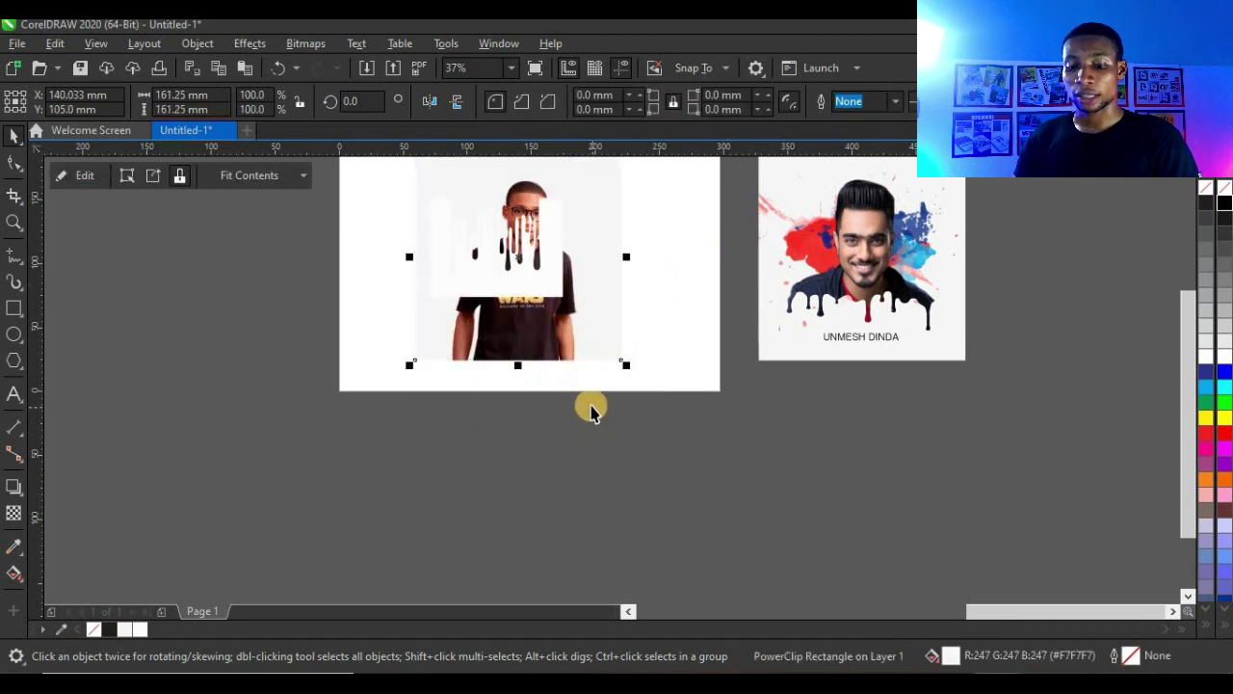
pyautogui.rightClick(600, 424)
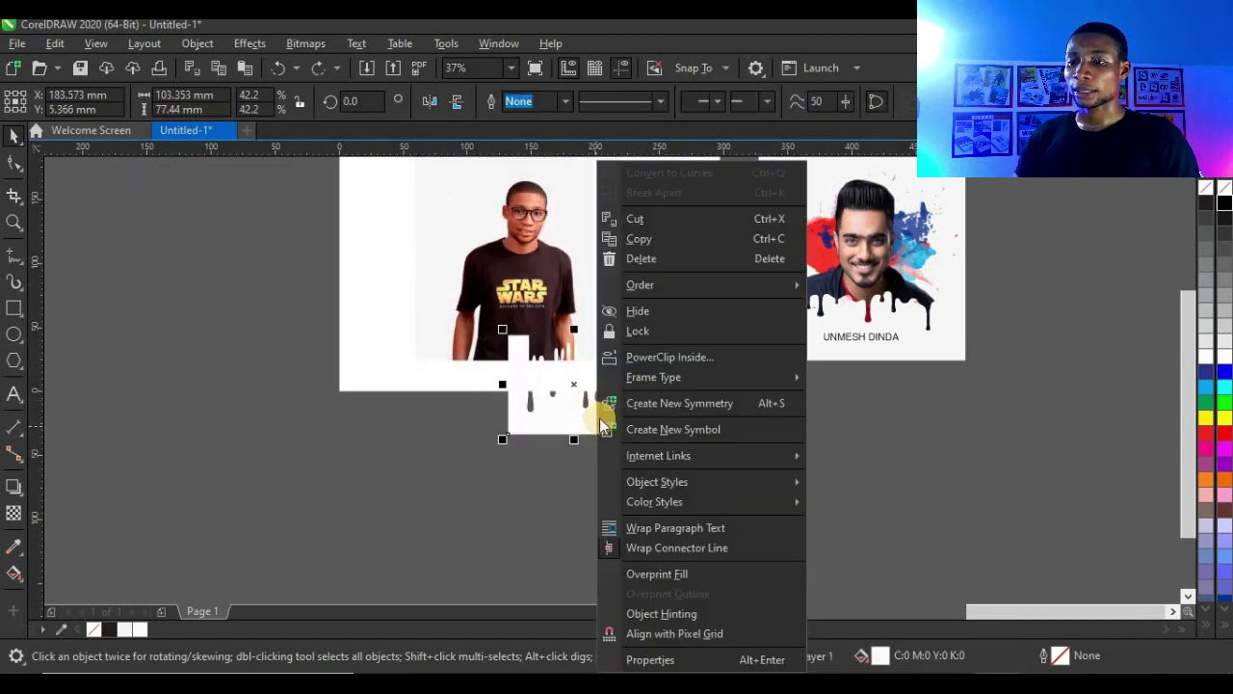
pyautogui.click(671, 357)
pyautogui.click(495, 266)
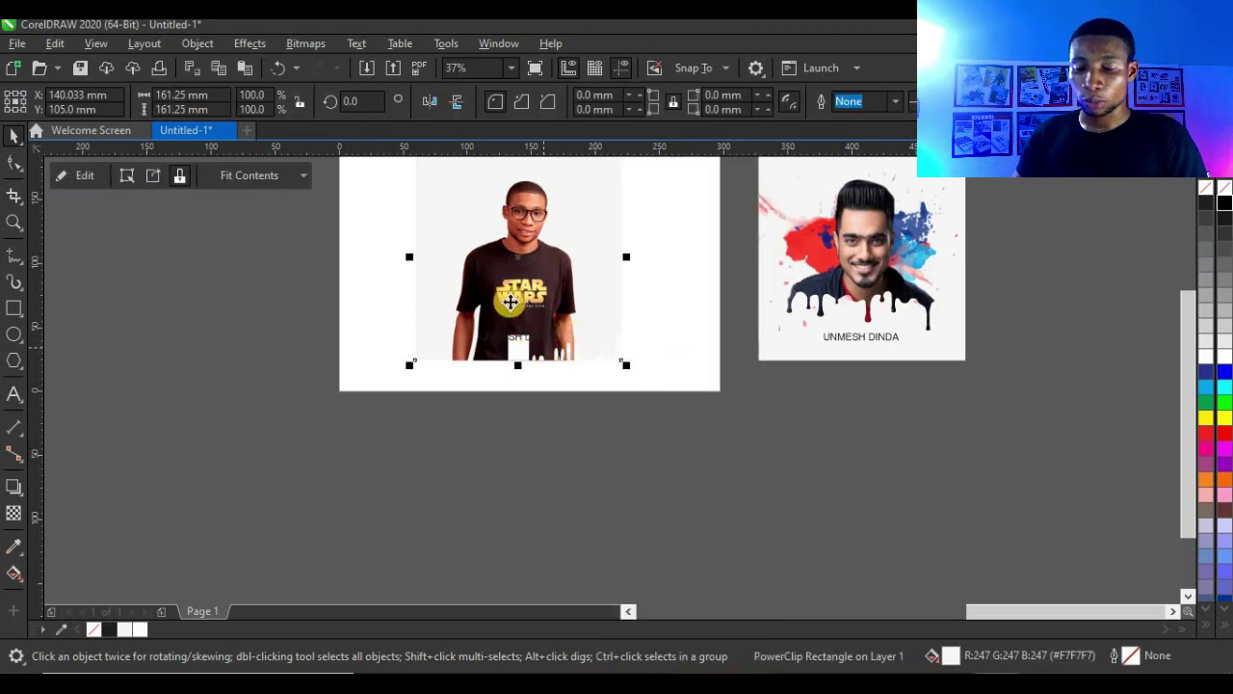
pyautogui.doubleClick(530, 268)
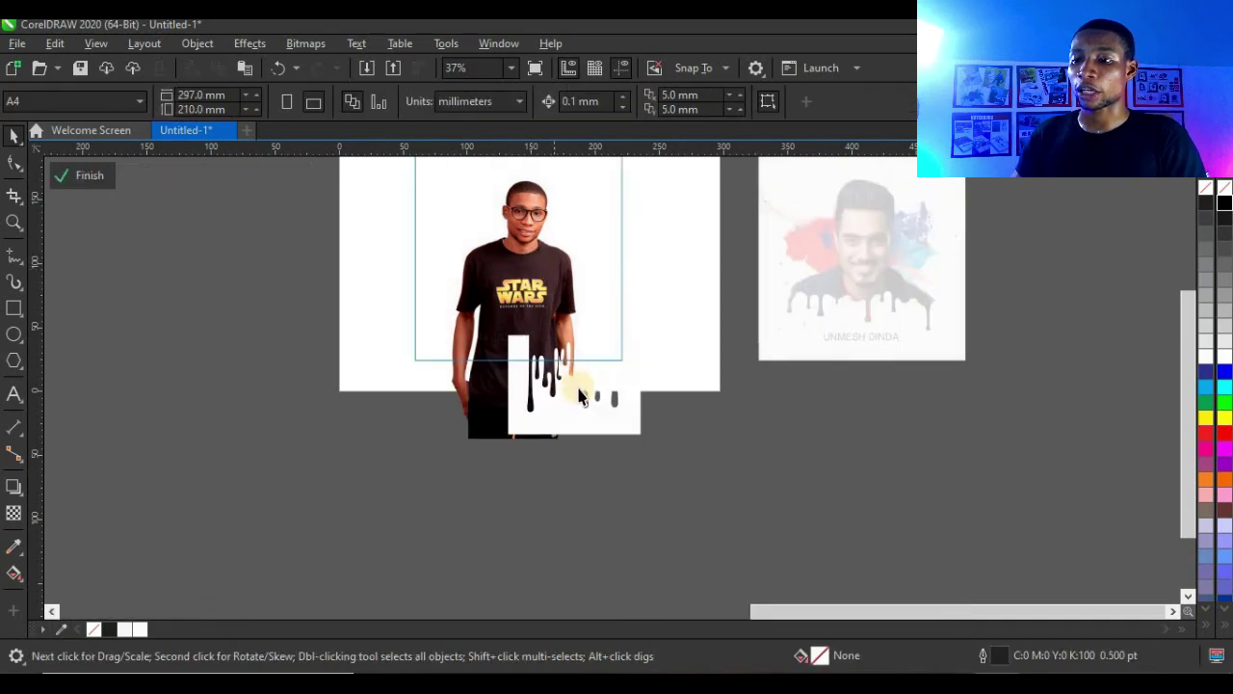
# Position the drips over the torso and enlarge them to about 62% (152.446 × 114.225 mm)
pyautogui.moveTo(588, 412); pyautogui.dragTo(545, 336)
pyautogui.scroll(2, 558, 290)
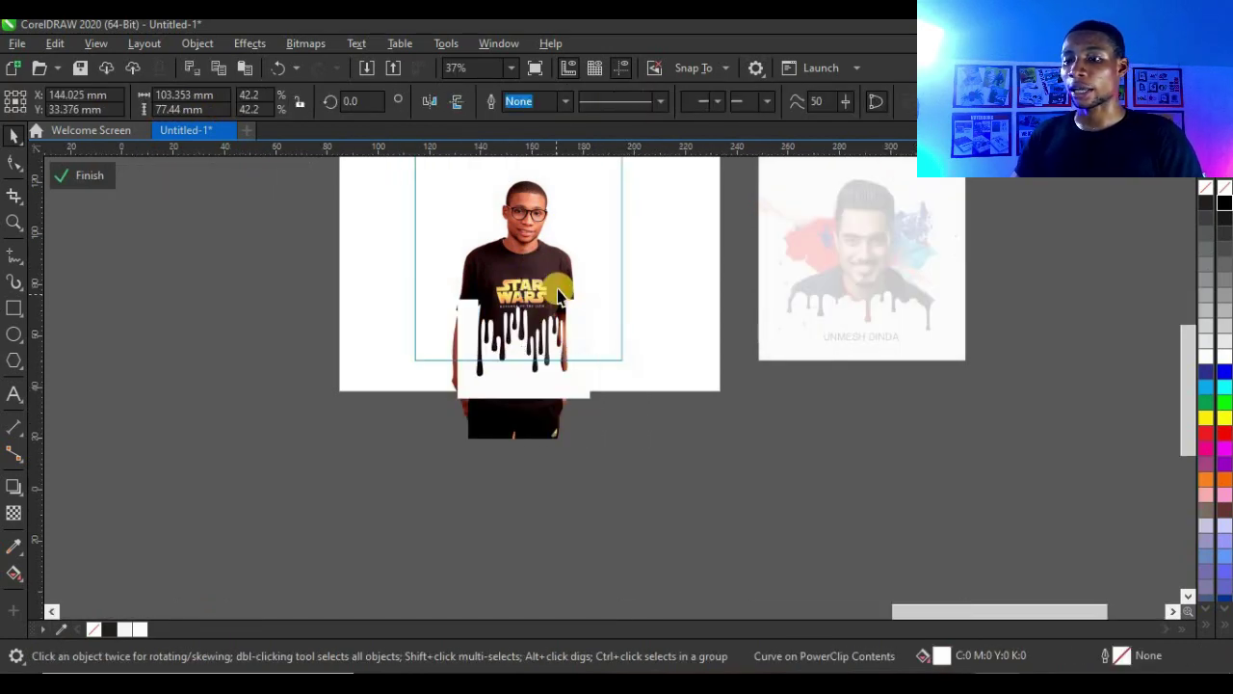
pyautogui.scroll(-2, 636, 328)
pyautogui.moveTo(641, 321); pyautogui.dragTo(671, 293)
pyautogui.moveTo(480, 412); pyautogui.dragTo(468, 391)
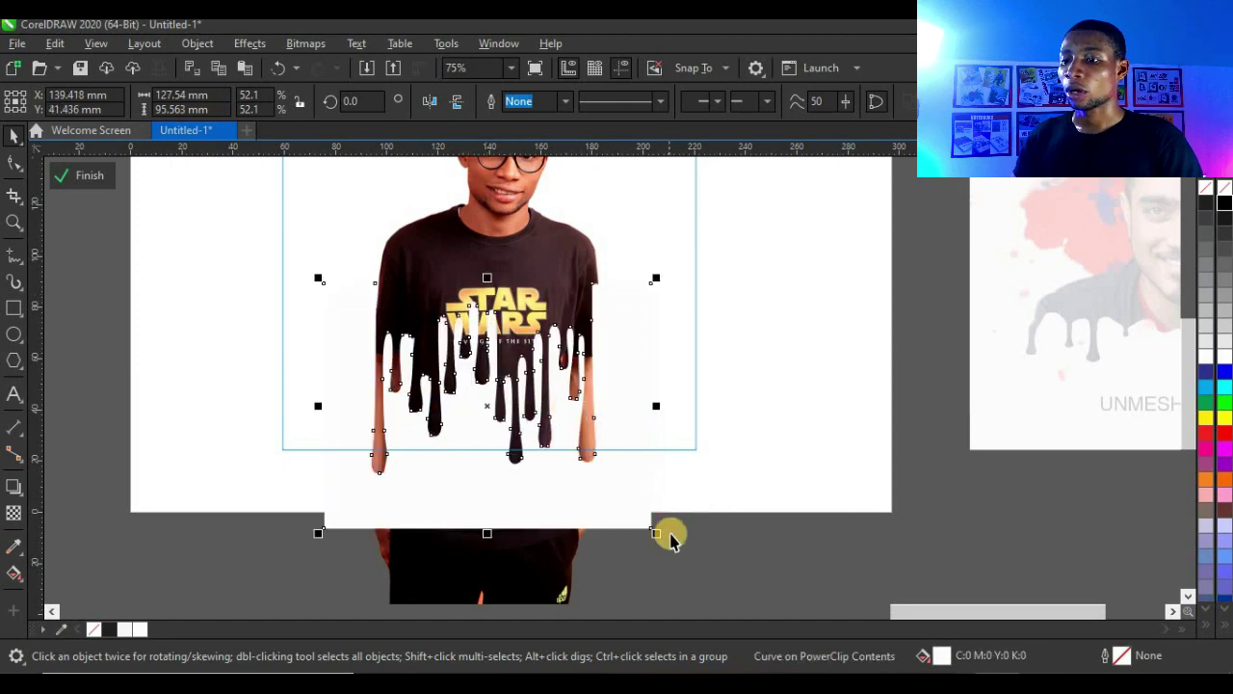
pyautogui.moveTo(662, 280); pyautogui.dragTo(706, 245)
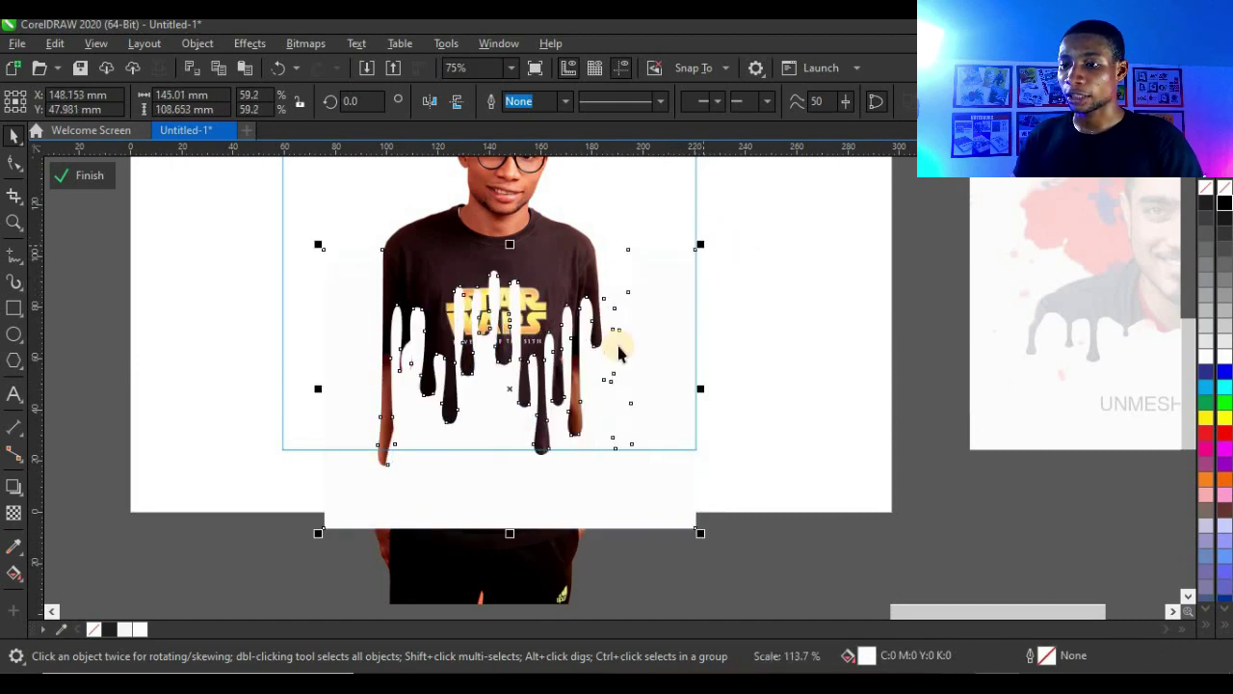
pyautogui.moveTo(490, 415)
pyautogui.mouseDown()
pyautogui.moveTo(493, 405)
pyautogui.moveTo(469, 411)
pyautogui.mouseUp()
pyautogui.moveTo(679, 243); pyautogui.dragTo(690, 235)
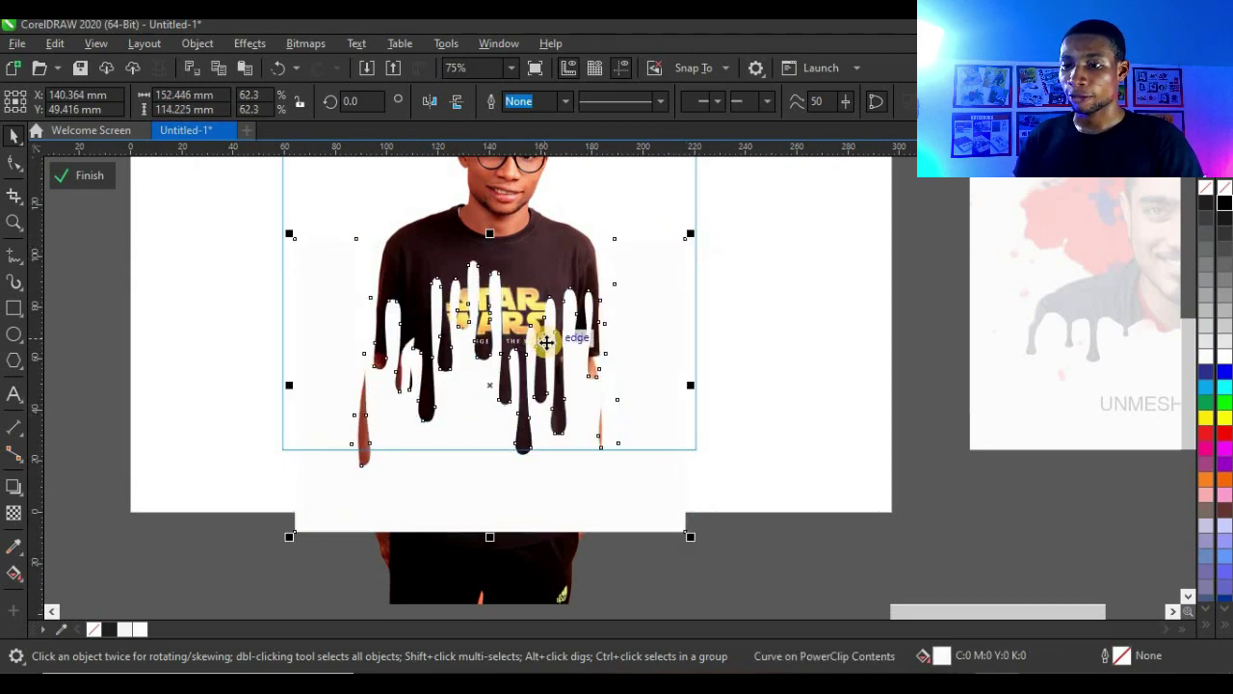
pyautogui.scroll(-2, 545, 342)
pyautogui.scroll(2, 525, 253)
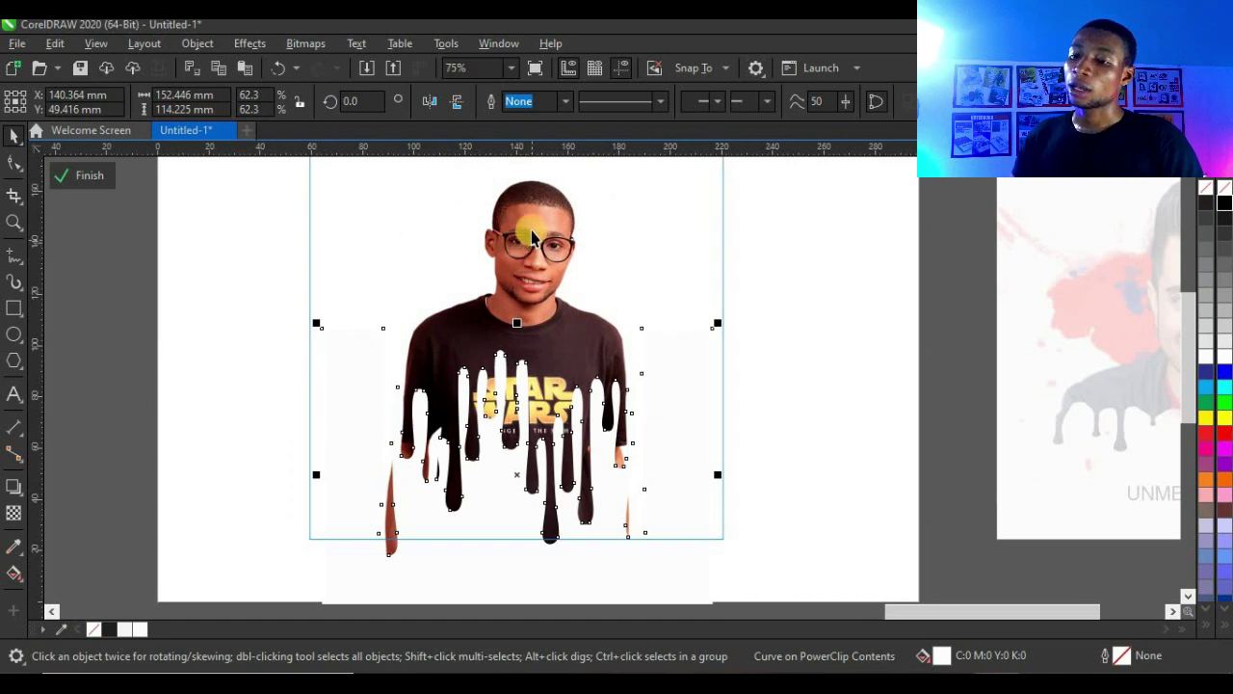
# Trim the drip shapes out of the T-shirt photo
pyautogui.keyDown('shift'); pyautogui.click(536, 207); pyautogui.keyUp('shift')
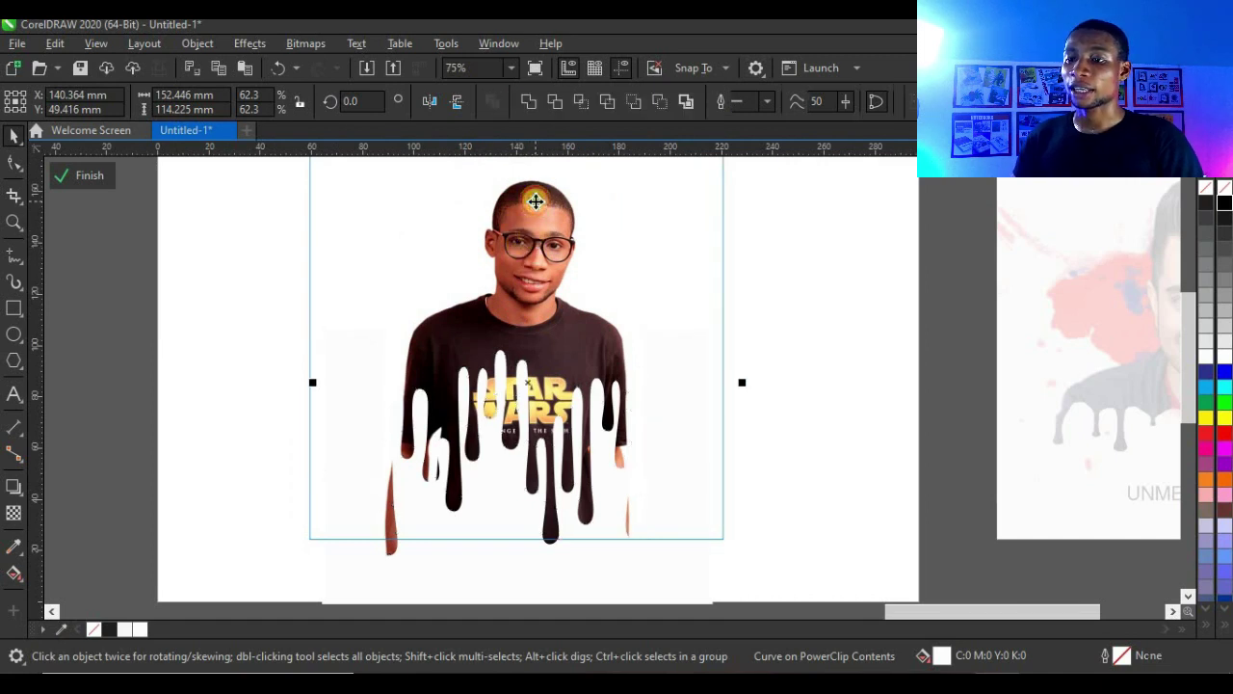
pyautogui.click(561, 104)
pyautogui.click(482, 505)
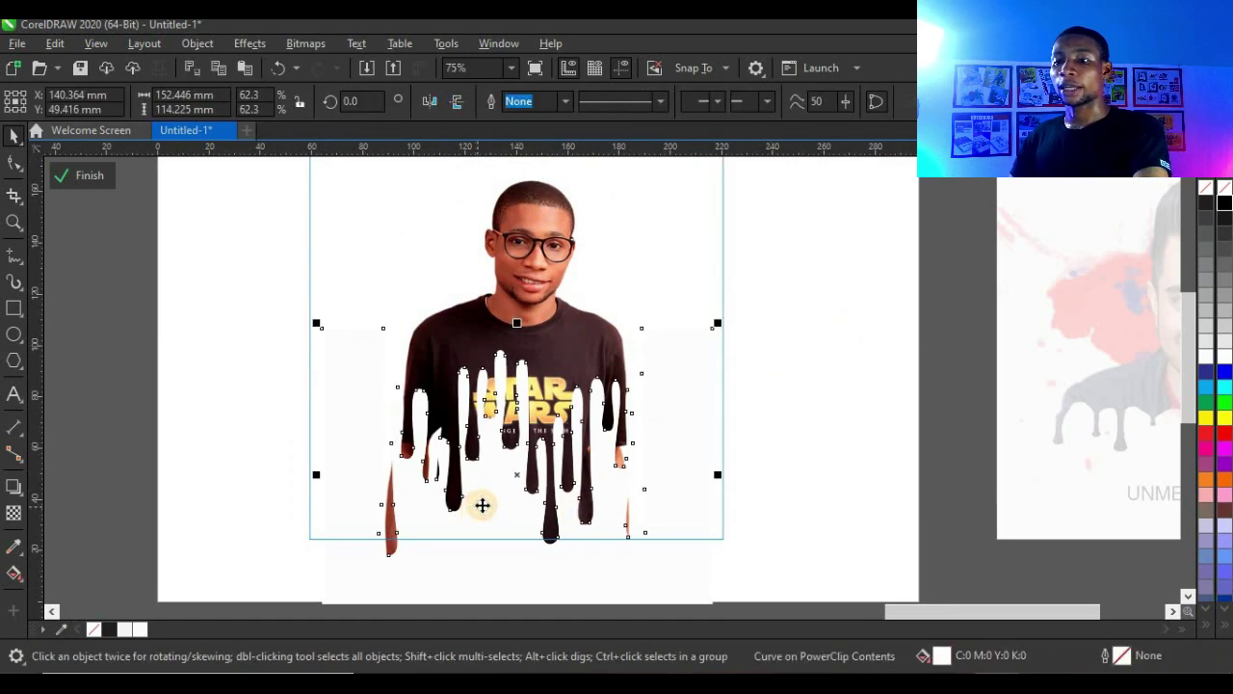
pyautogui.click(488, 475)
pyautogui.scroll(-2, 489, 475)
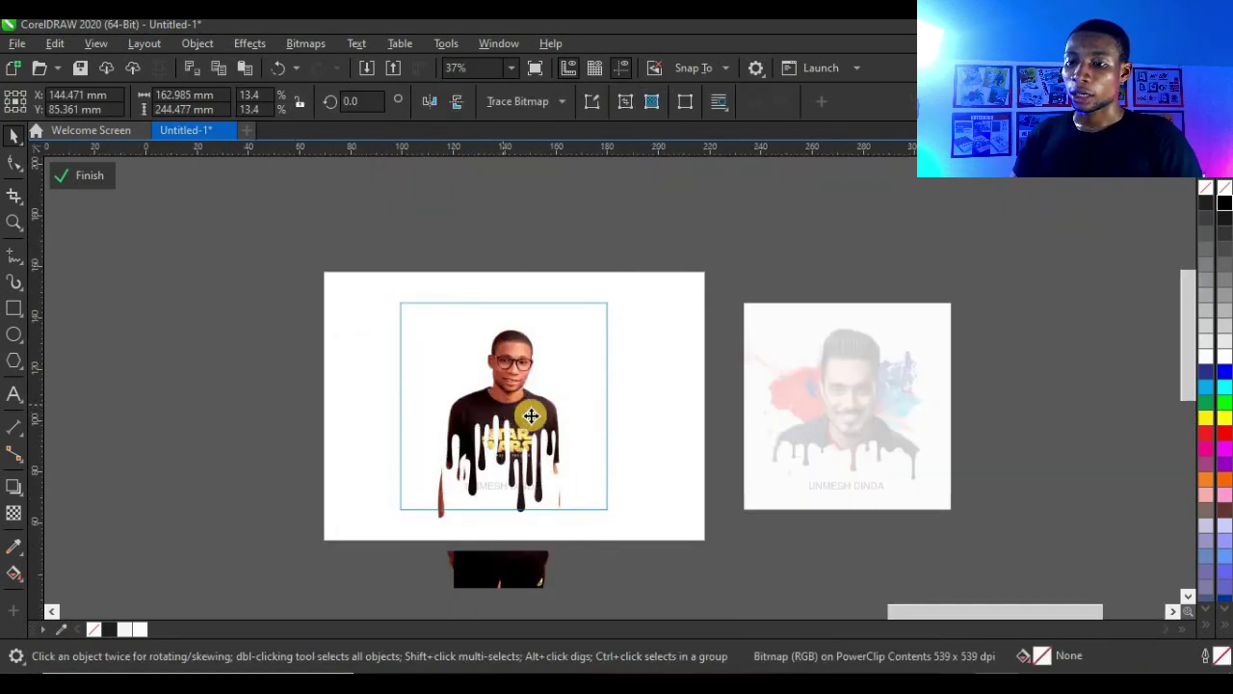
pyautogui.scroll(2, 531, 416)
pyautogui.scroll(-2, 566, 493)
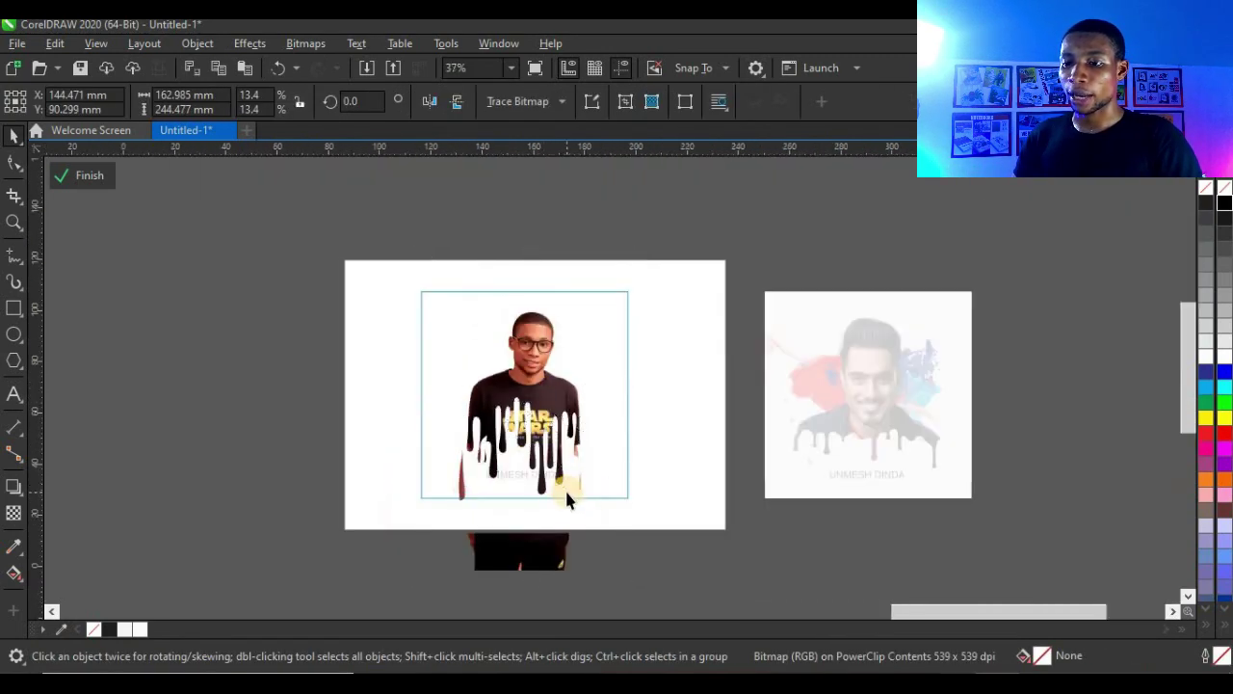
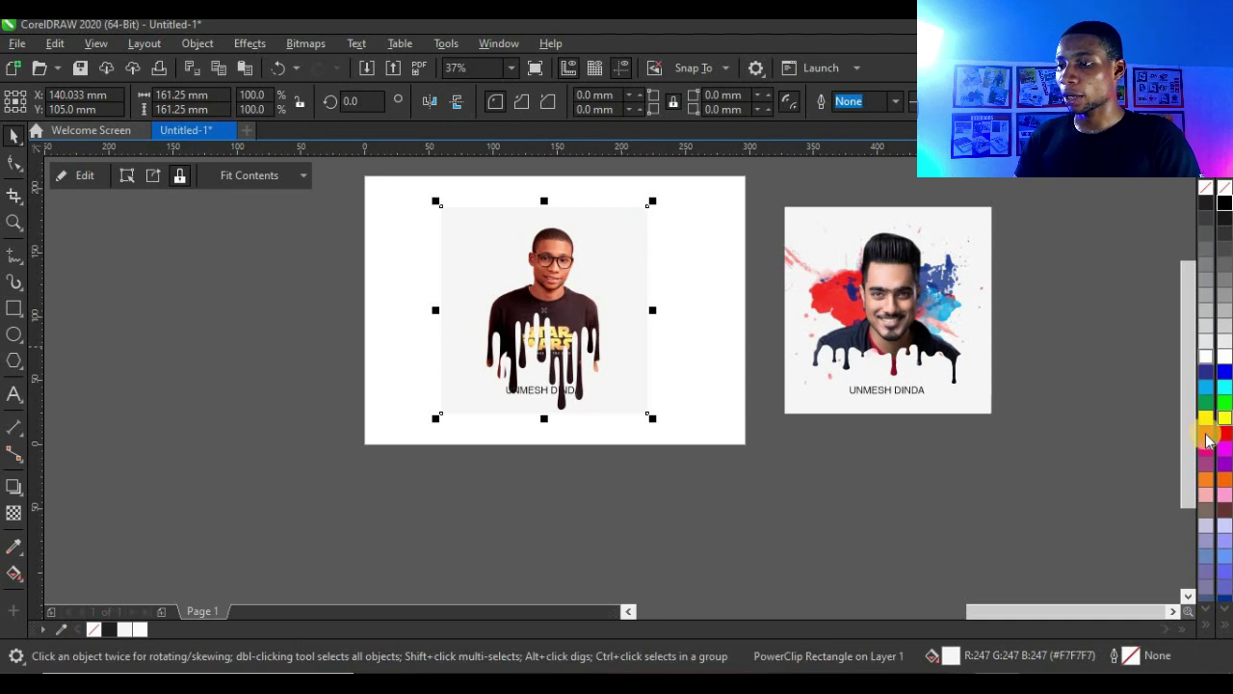
# Fill the portrait background yellow and drag a diagonal yellow-to-red fountain fill across it
pyautogui.click(1221, 423)
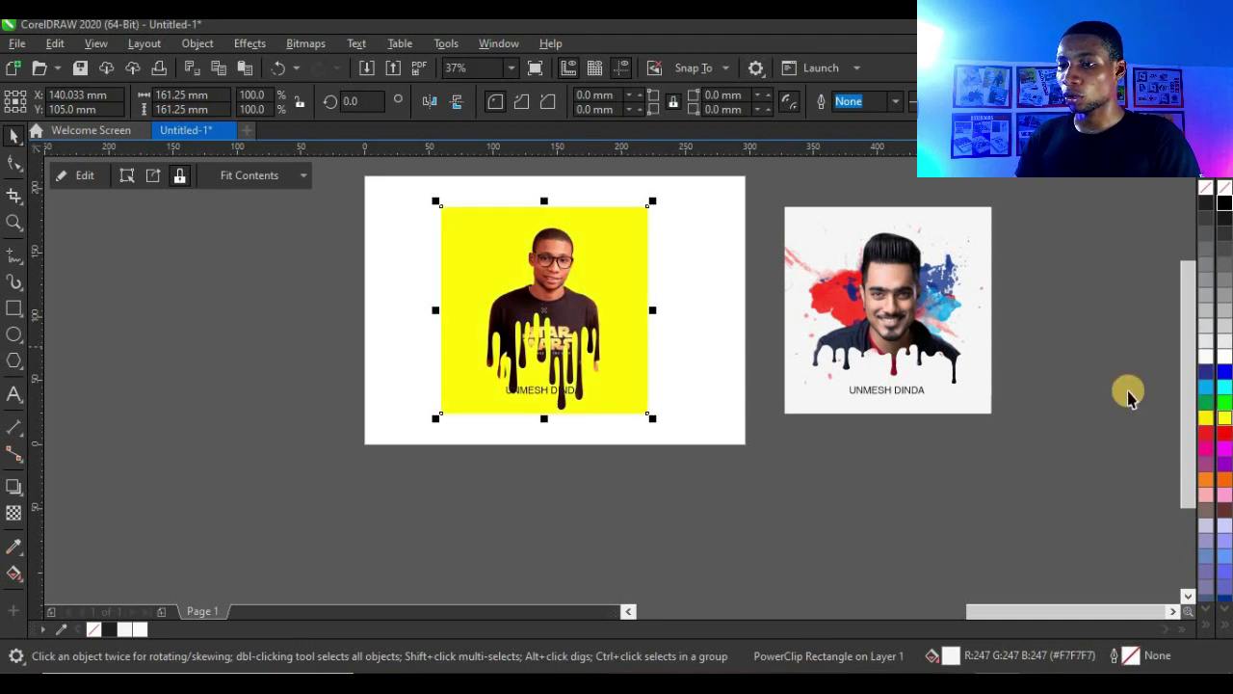
pyautogui.click(13, 573)
pyautogui.moveTo(491, 390); pyautogui.dragTo(591, 279)
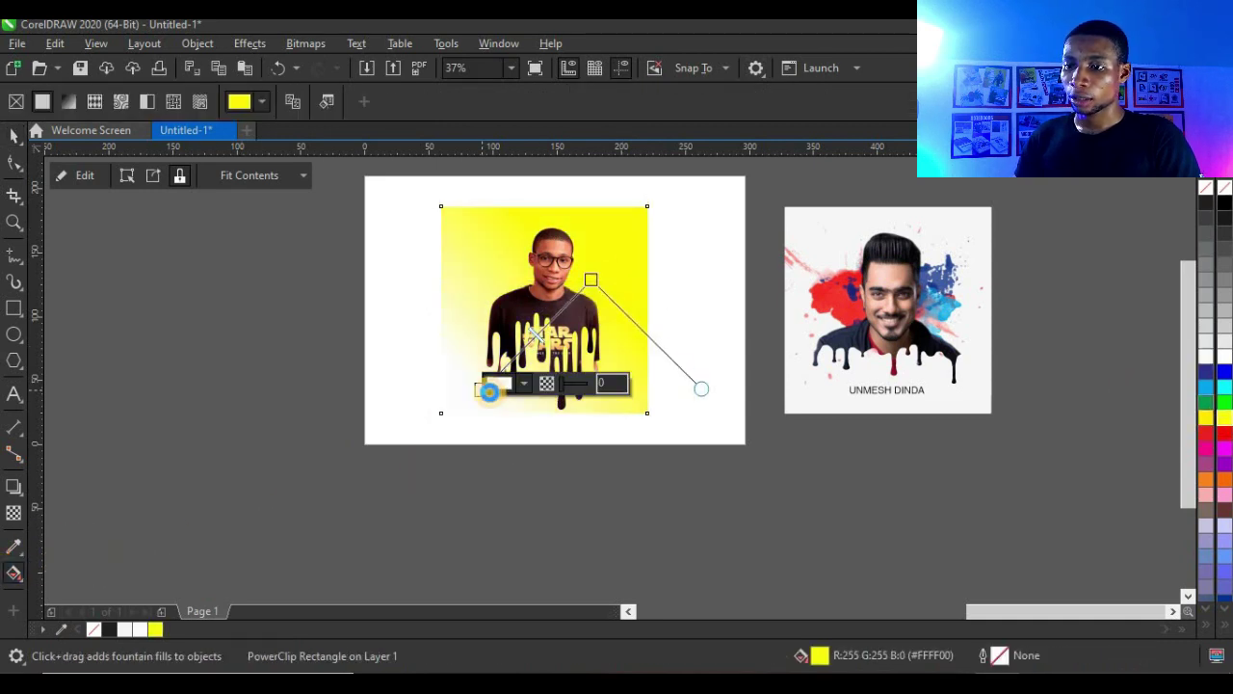
pyautogui.click(481, 389)
pyautogui.click(1221, 436)
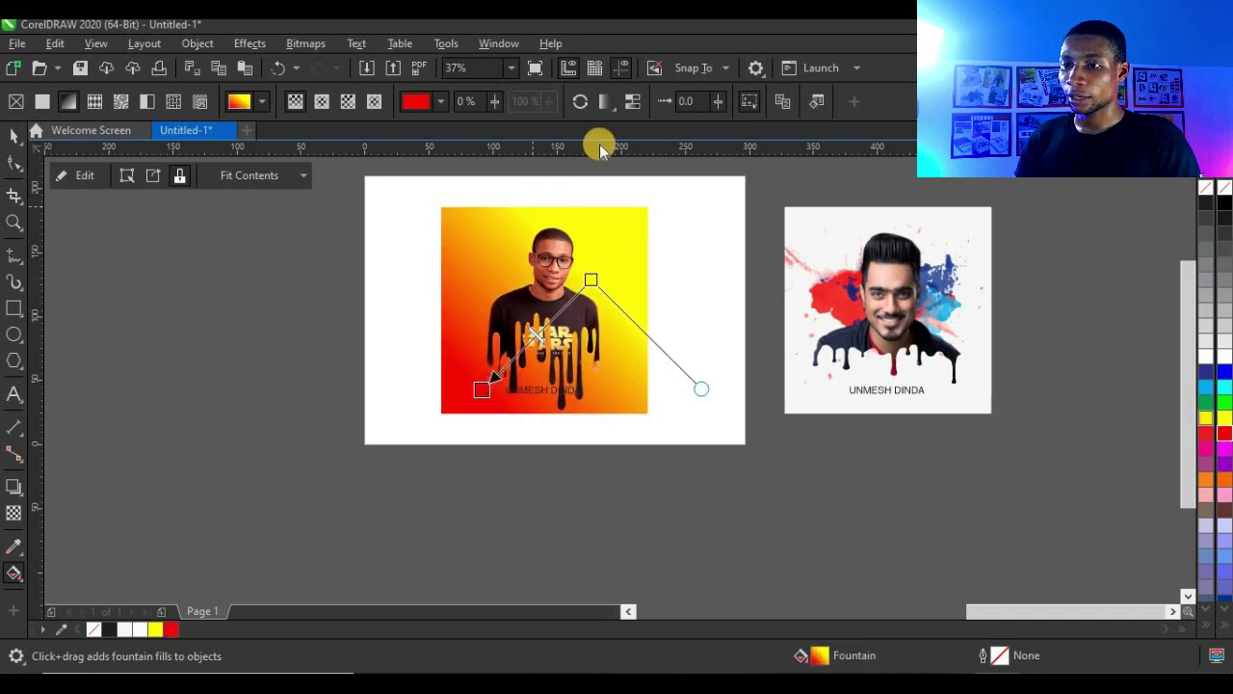
# Make the gradient elliptical and reversed, with its yellow centre moved behind the head and widened
pyautogui.click(322, 104)
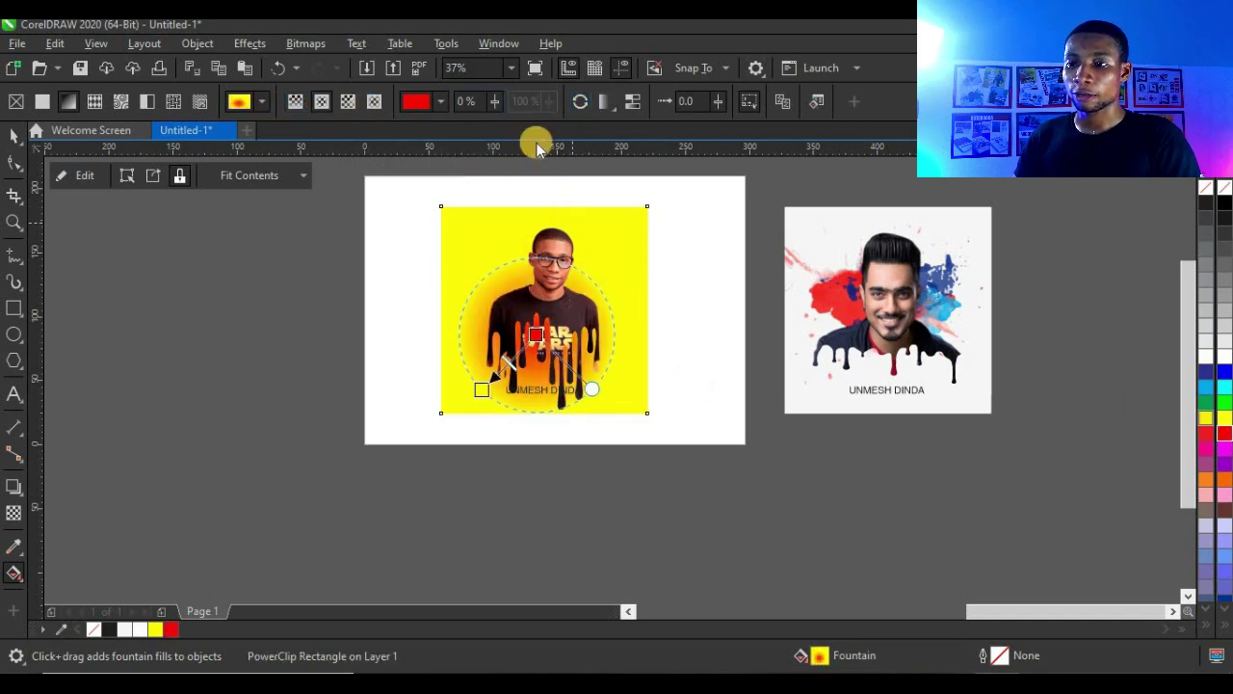
pyautogui.click(576, 104)
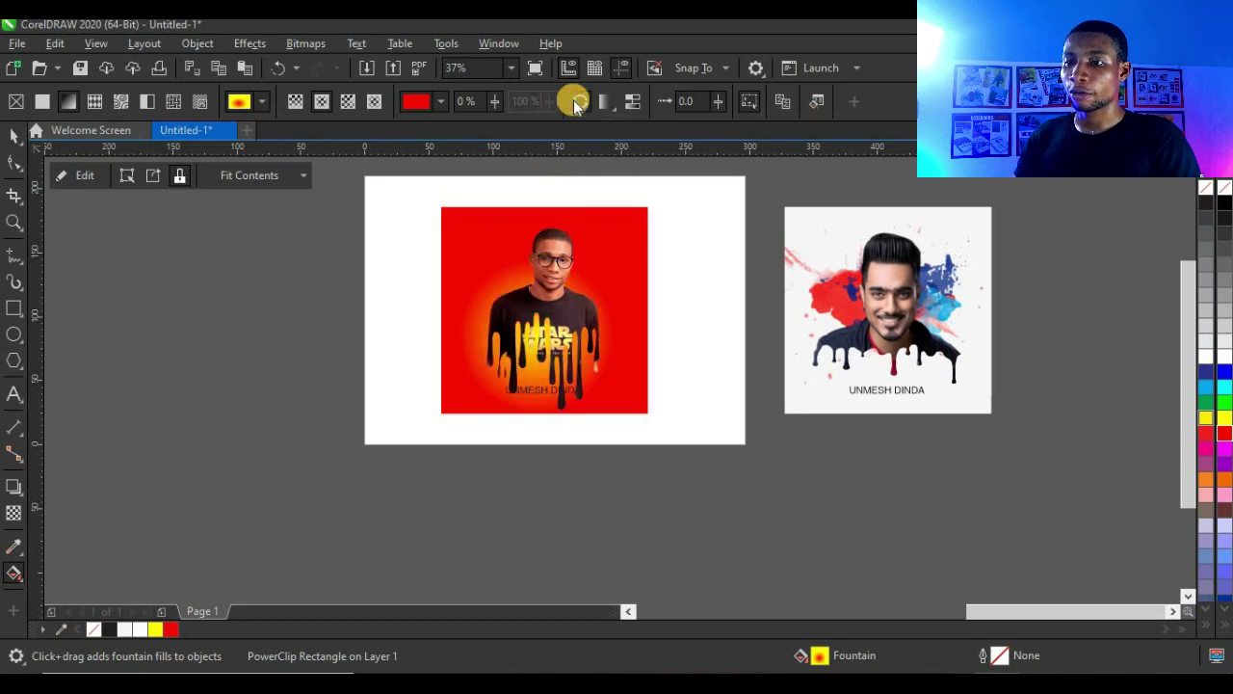
pyautogui.moveTo(535, 334); pyautogui.dragTo(543, 311)
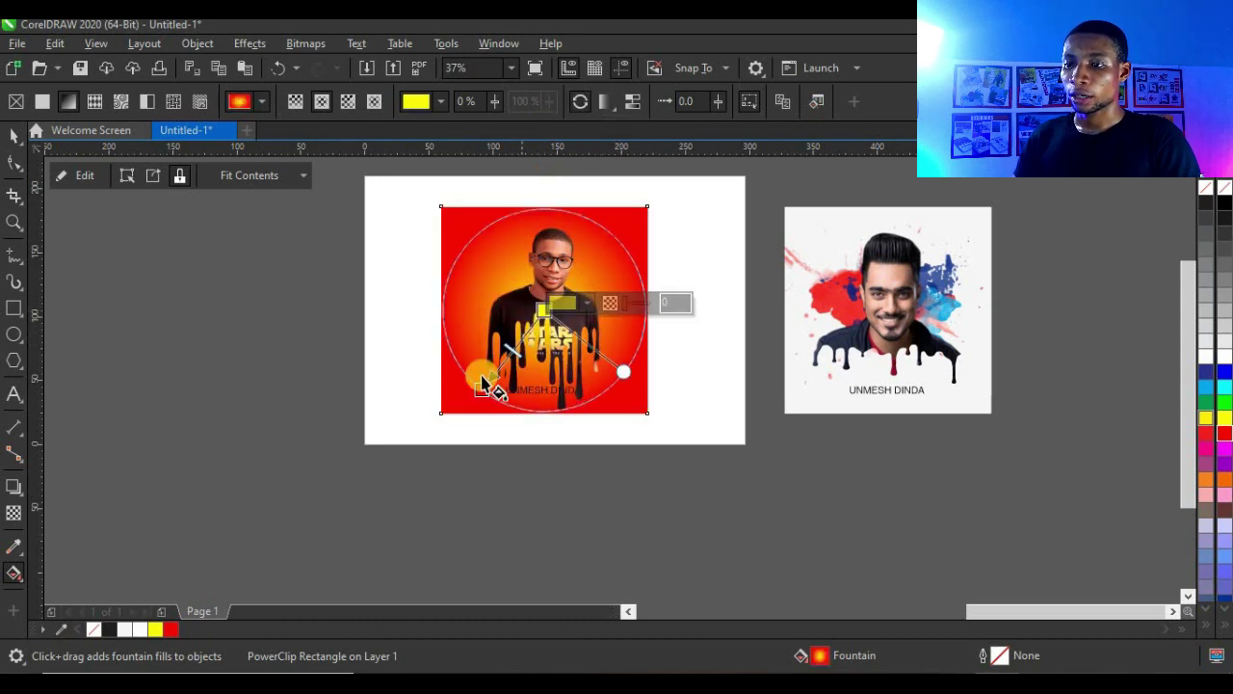
pyautogui.moveTo(478, 388); pyautogui.dragTo(423, 447)
pyautogui.click(15, 135)
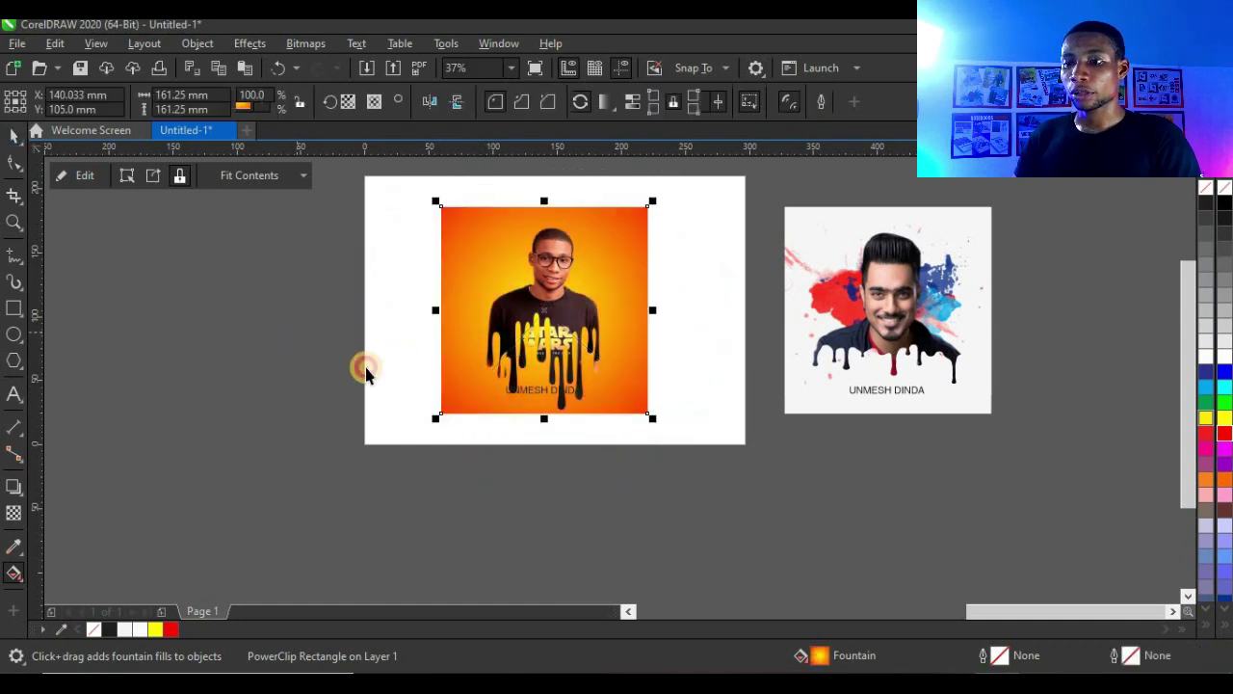
pyautogui.click(358, 366)
pyautogui.scroll(5, 539, 419)
pyautogui.doubleClick(540, 414)
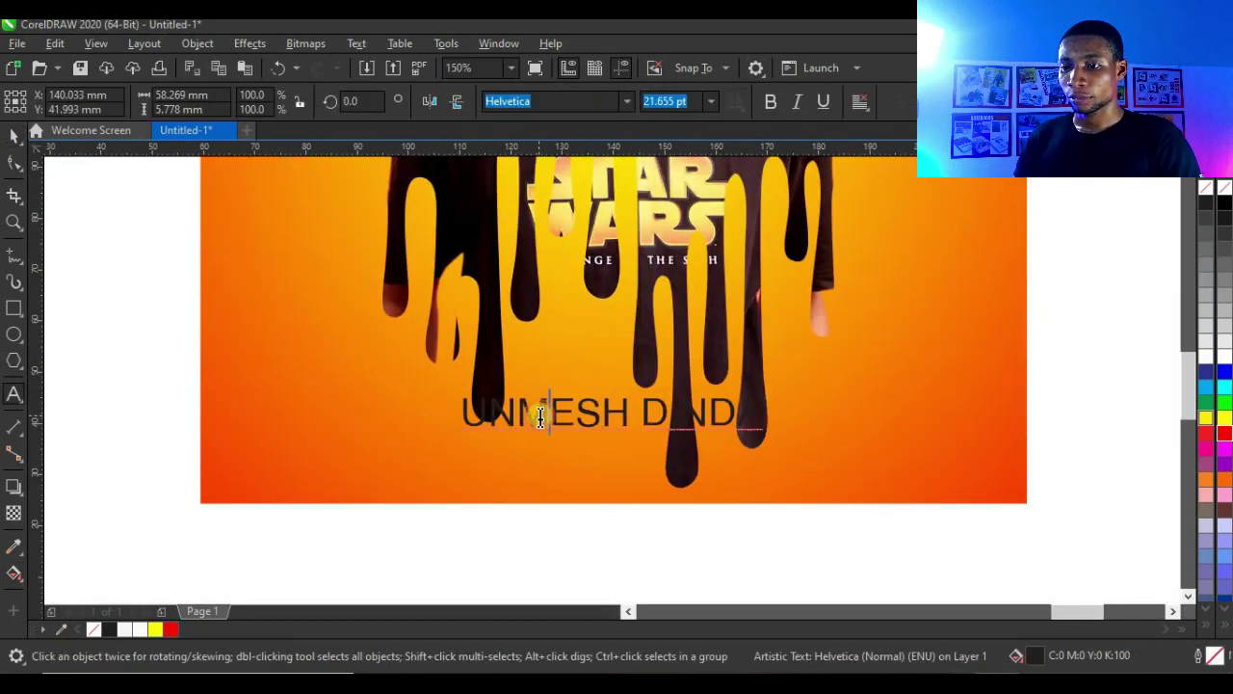
pyautogui.hotkey('ctrl', 'a')
pyautogui.write('DEN')
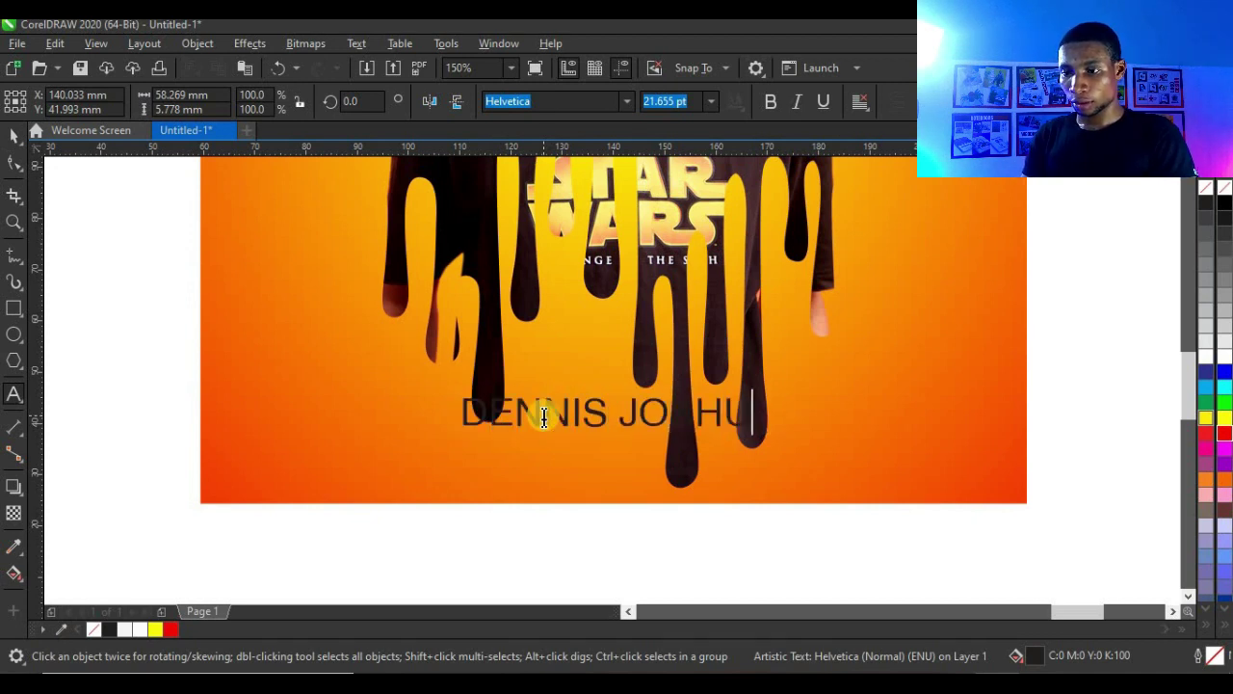
pyautogui.click(15, 135)
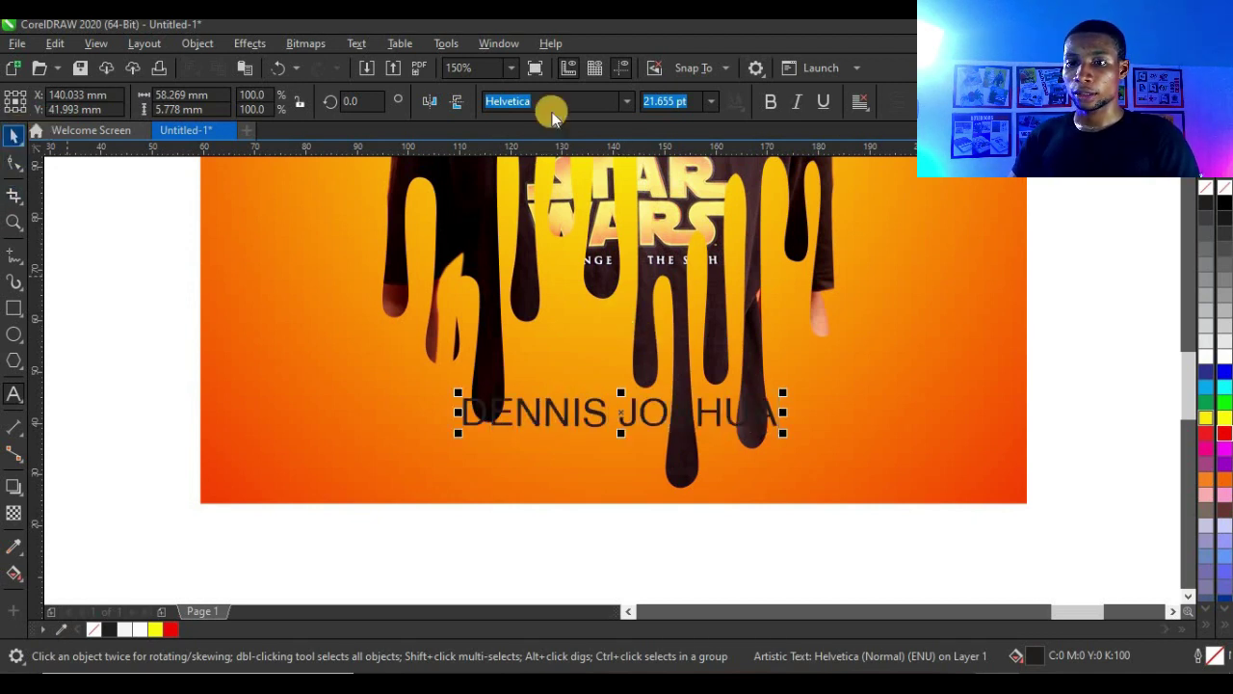
# Make the caption bold and black, and centre it horizontally on the background
pyautogui.click(779, 103)
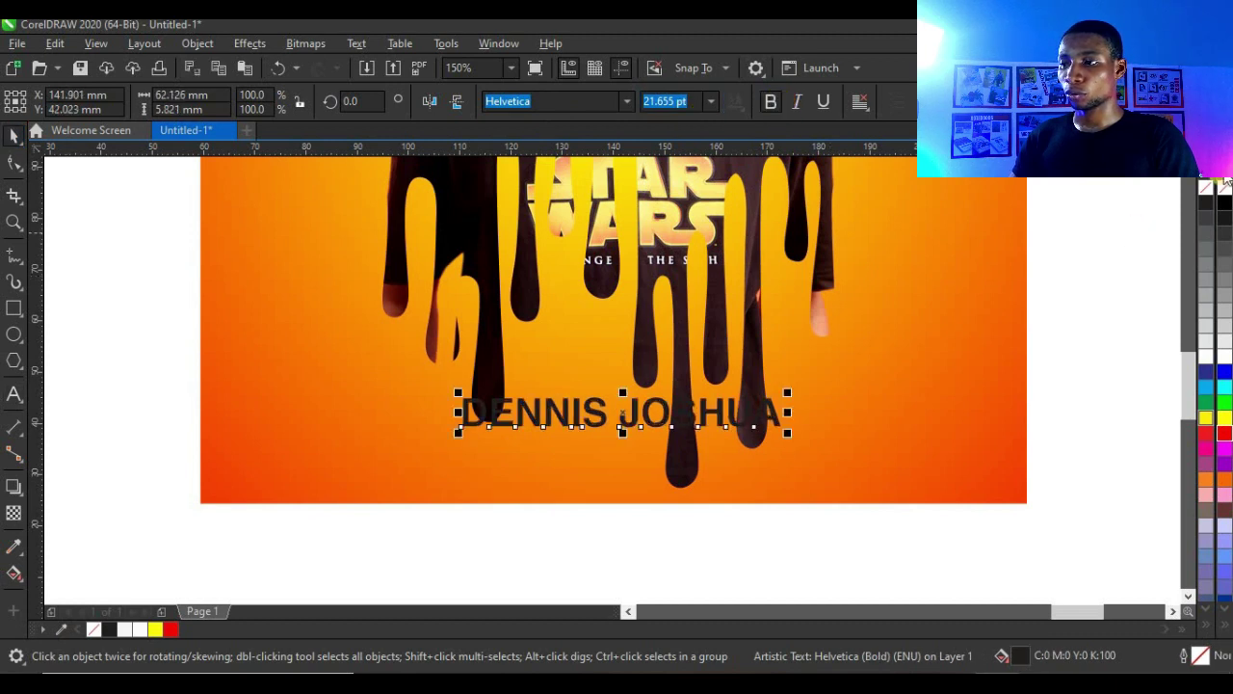
pyautogui.click(1212, 240)
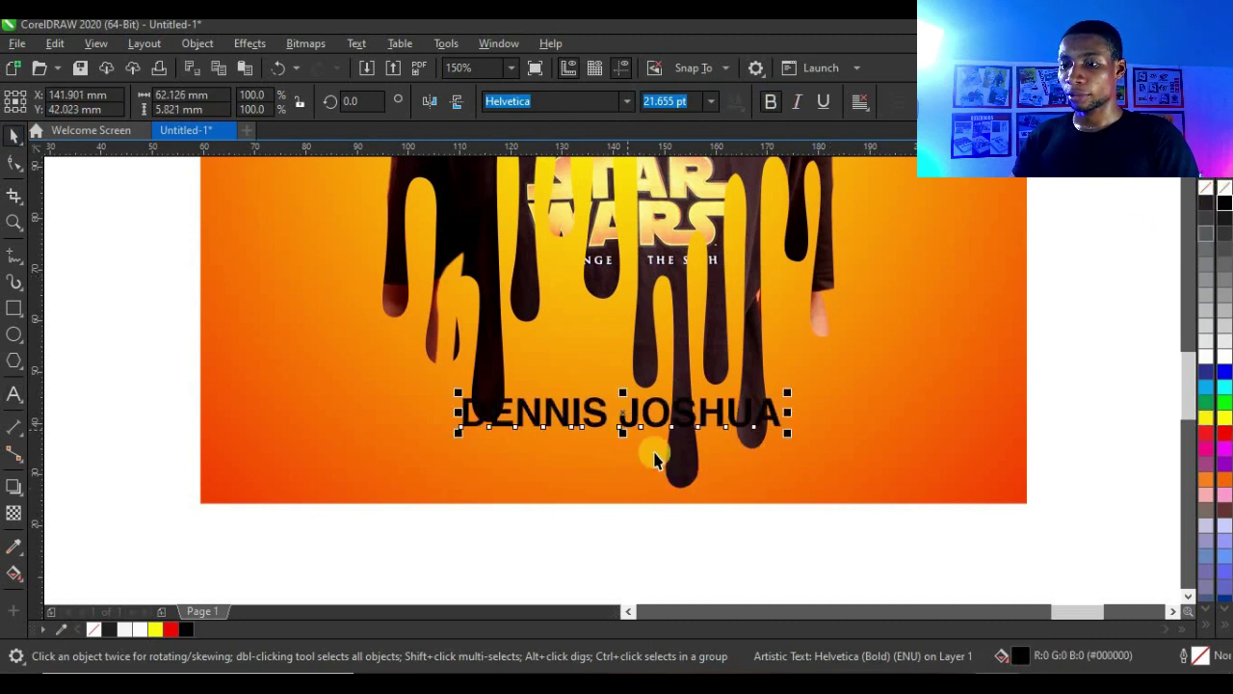
pyautogui.keyDown('shift'); pyautogui.click(873, 441); pyautogui.keyUp('shift')
pyautogui.press('c')
pyautogui.scroll(-2, 639, 497)
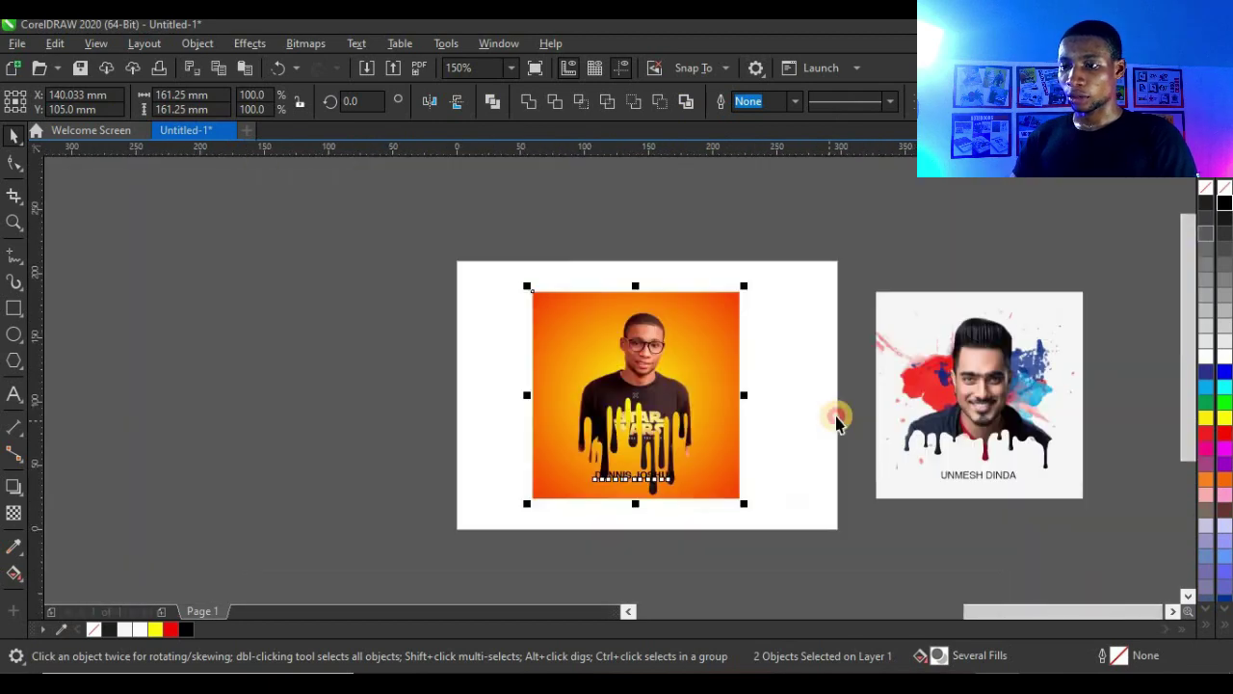
pyautogui.click(836, 416)
# Scale the drip portrait image down slightly in two passes
pyautogui.click(675, 389)
pyautogui.keyDown('ctrl'); pyautogui.click(655, 389); pyautogui.keyUp('ctrl')
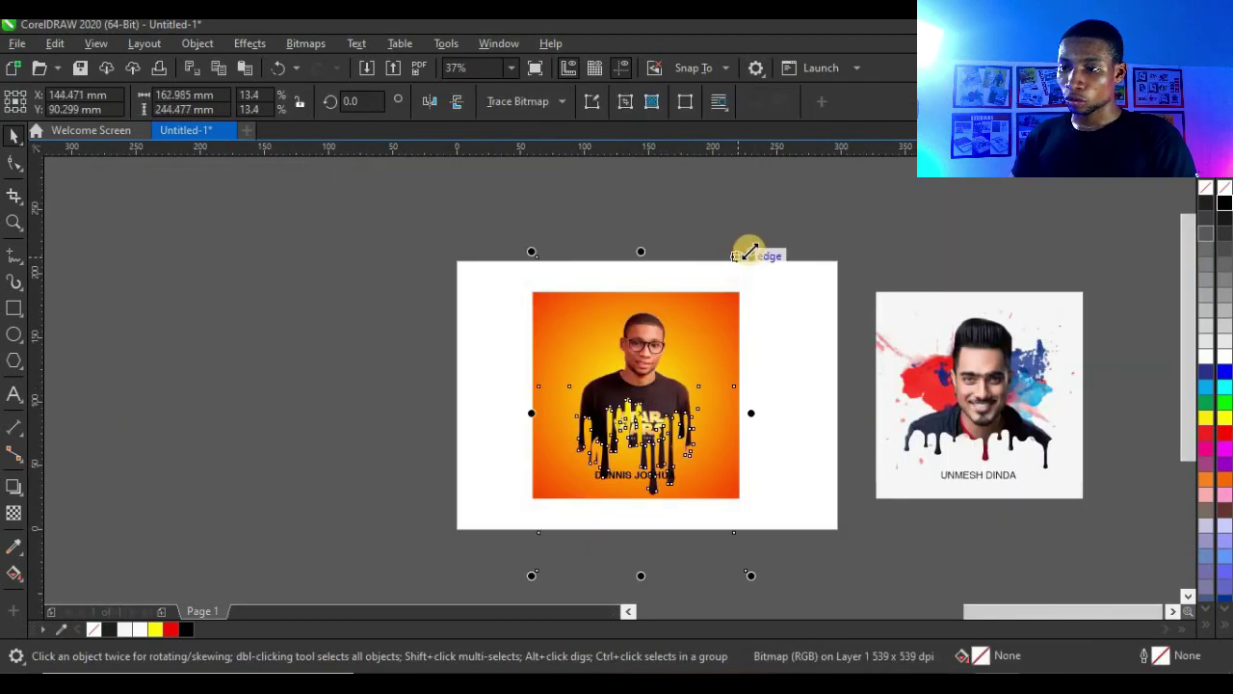
pyautogui.moveTo(752, 253); pyautogui.dragTo(726, 284)
pyautogui.scroll(2, 675, 385)
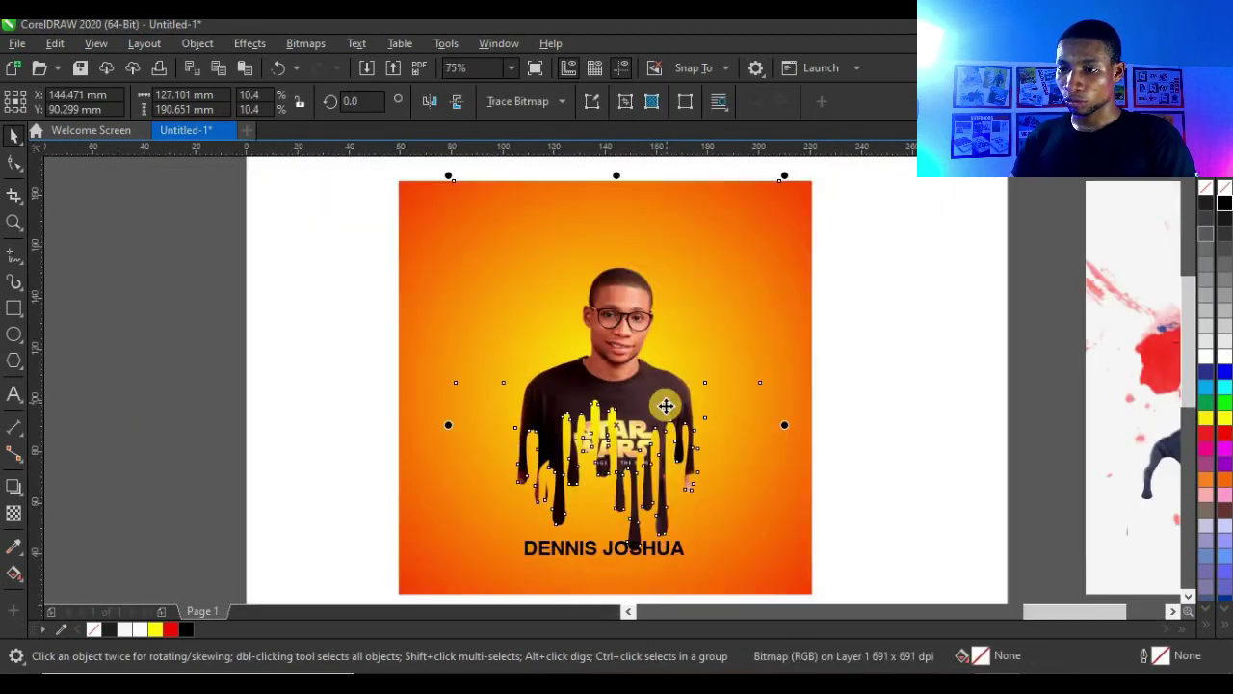
pyautogui.scroll(2, 655, 482)
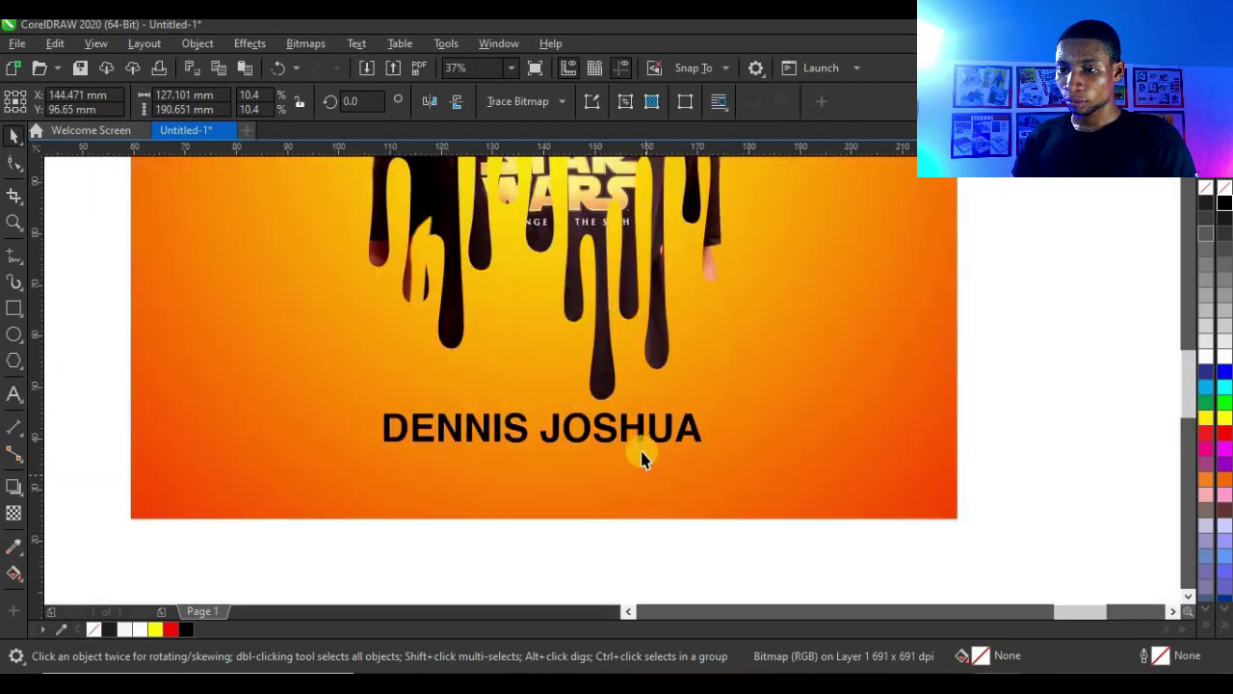
pyautogui.scroll(-4, 655, 438)
pyautogui.press('Escape')
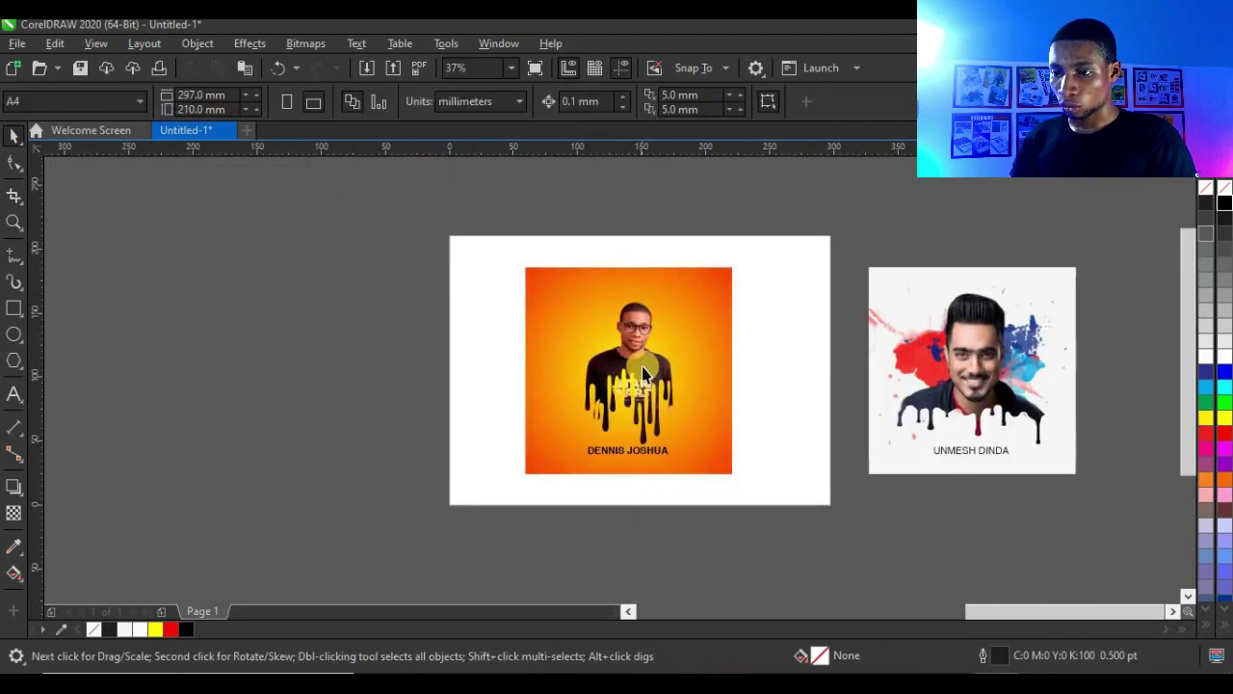
pyautogui.scroll(2, 644, 366)
pyautogui.click(644, 366)
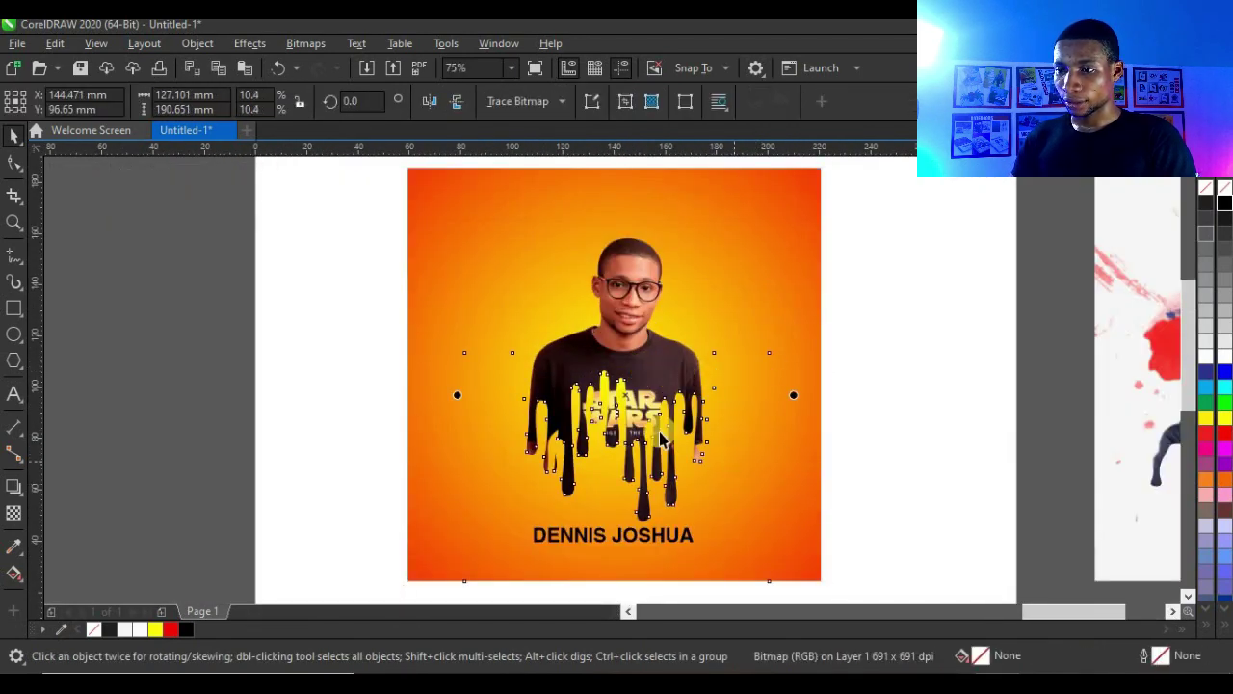
pyautogui.scroll(-2, 723, 540)
pyautogui.moveTo(727, 544); pyautogui.dragTo(736, 556)
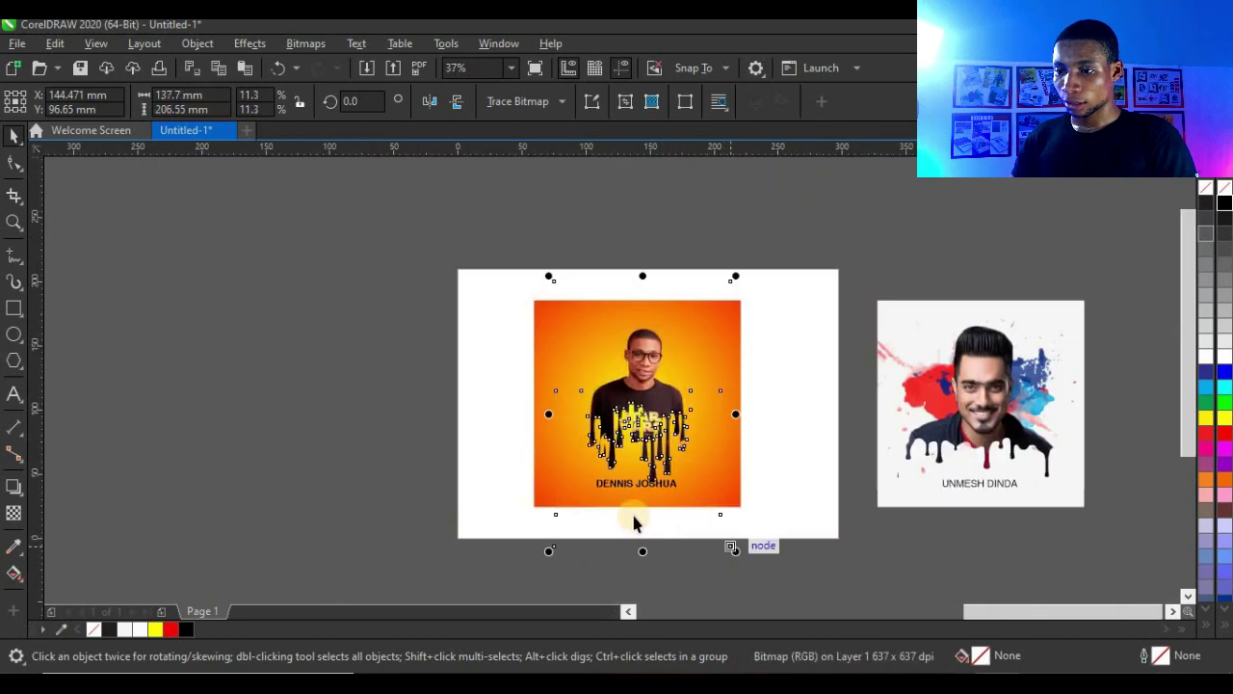
pyautogui.scroll(2, 607, 540)
pyautogui.click(611, 454)
pyautogui.scroll(4, 610, 453)
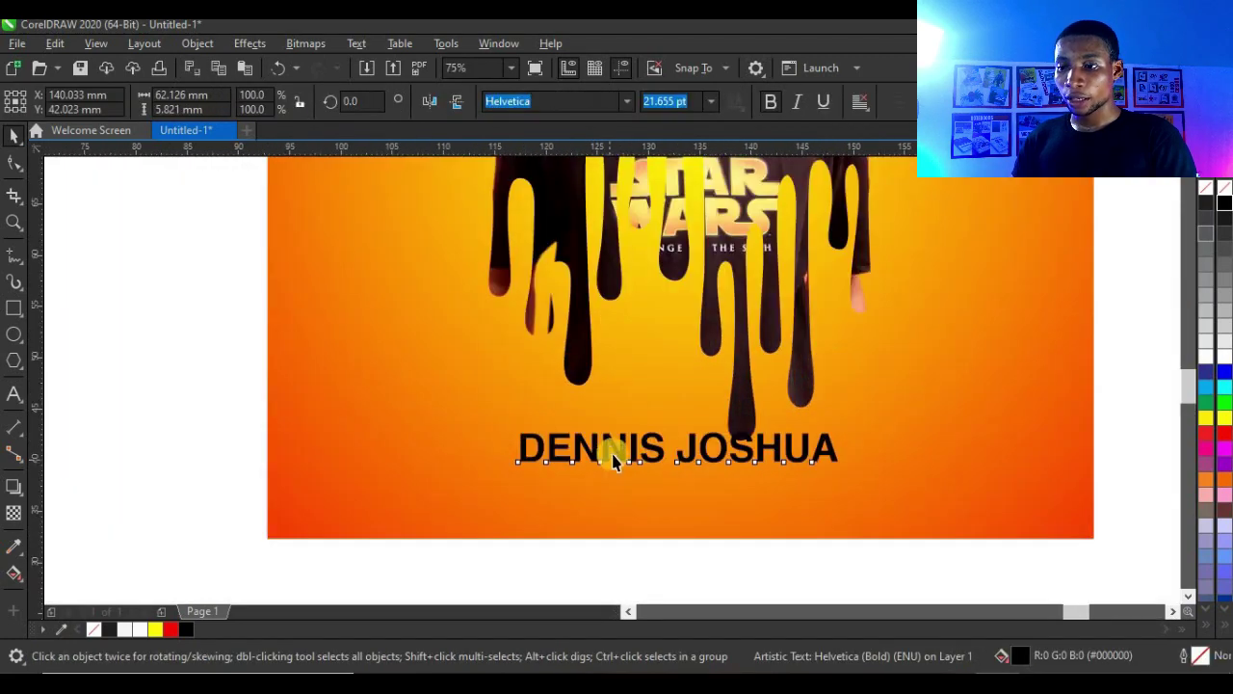
pyautogui.scroll(-4, 629, 481)
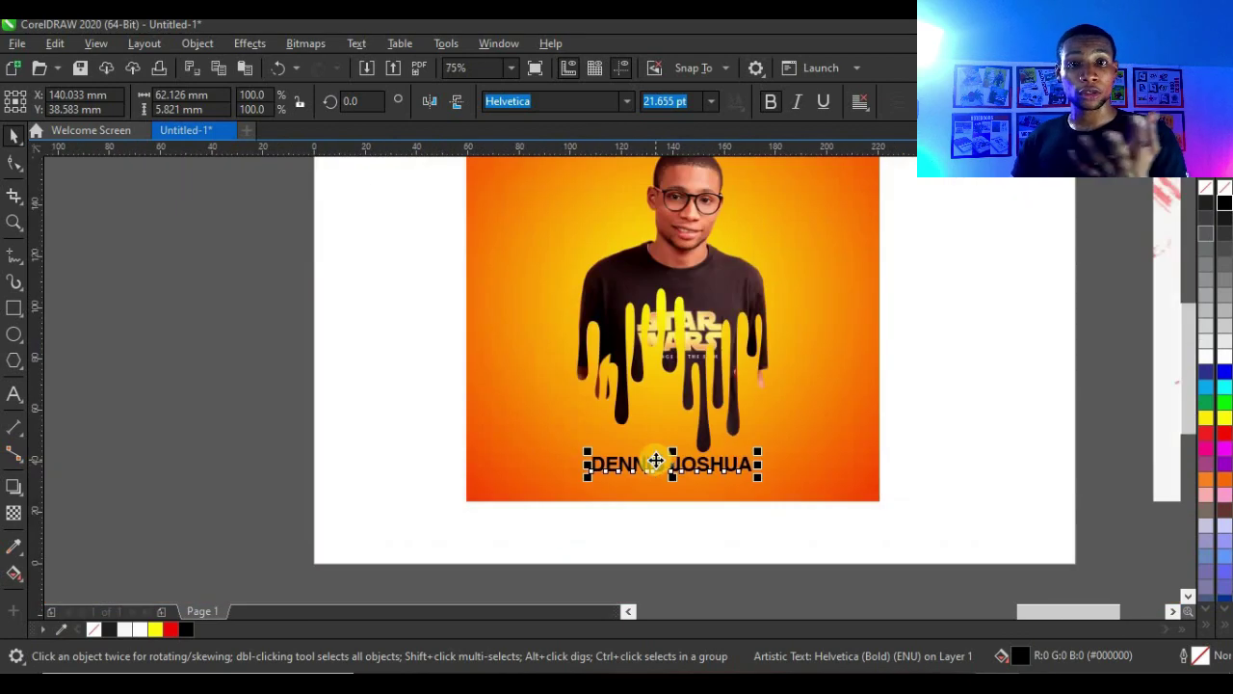
pyautogui.scroll(-2, 656, 461)
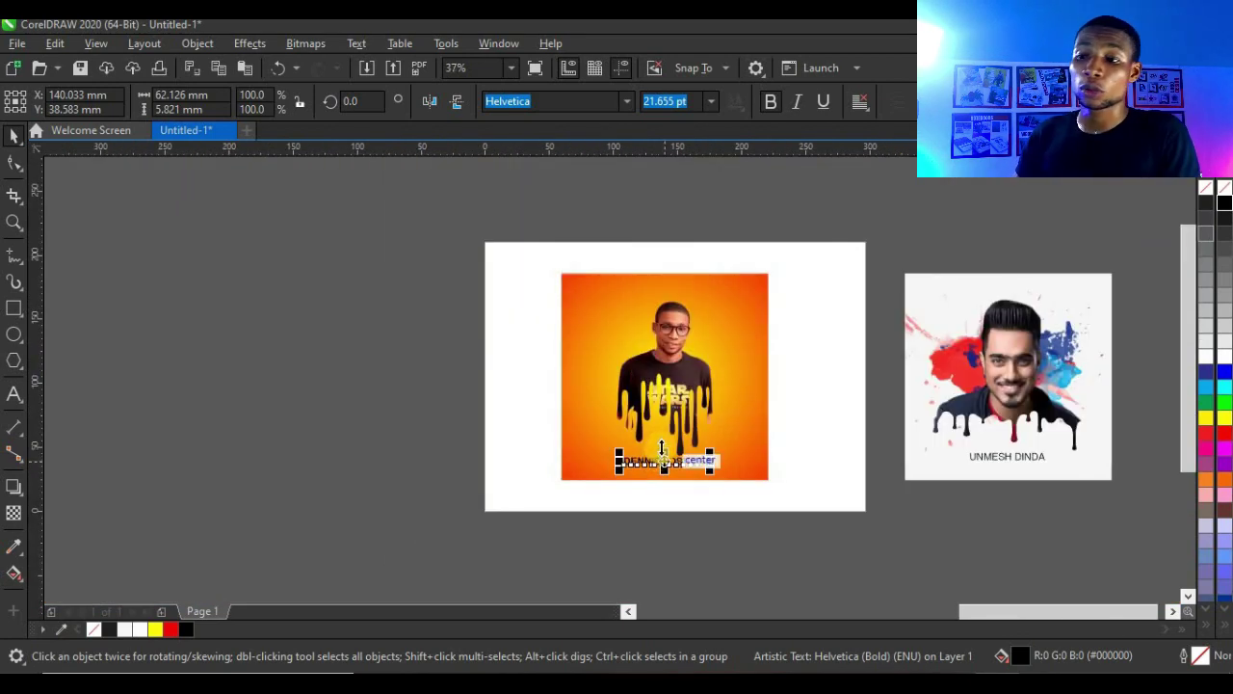
pyautogui.scroll(2, 694, 421)
pyautogui.scroll(-4, 693, 421)
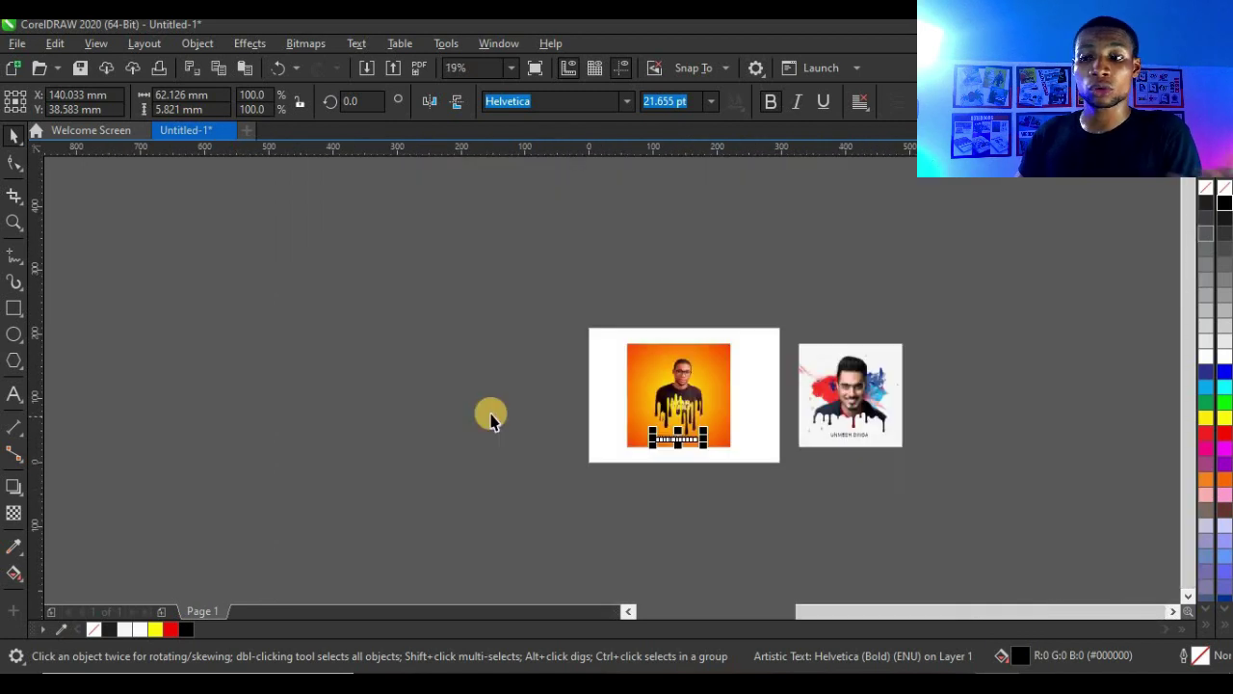
pyautogui.click(777, 396)
pyautogui.scroll(2, 777, 396)
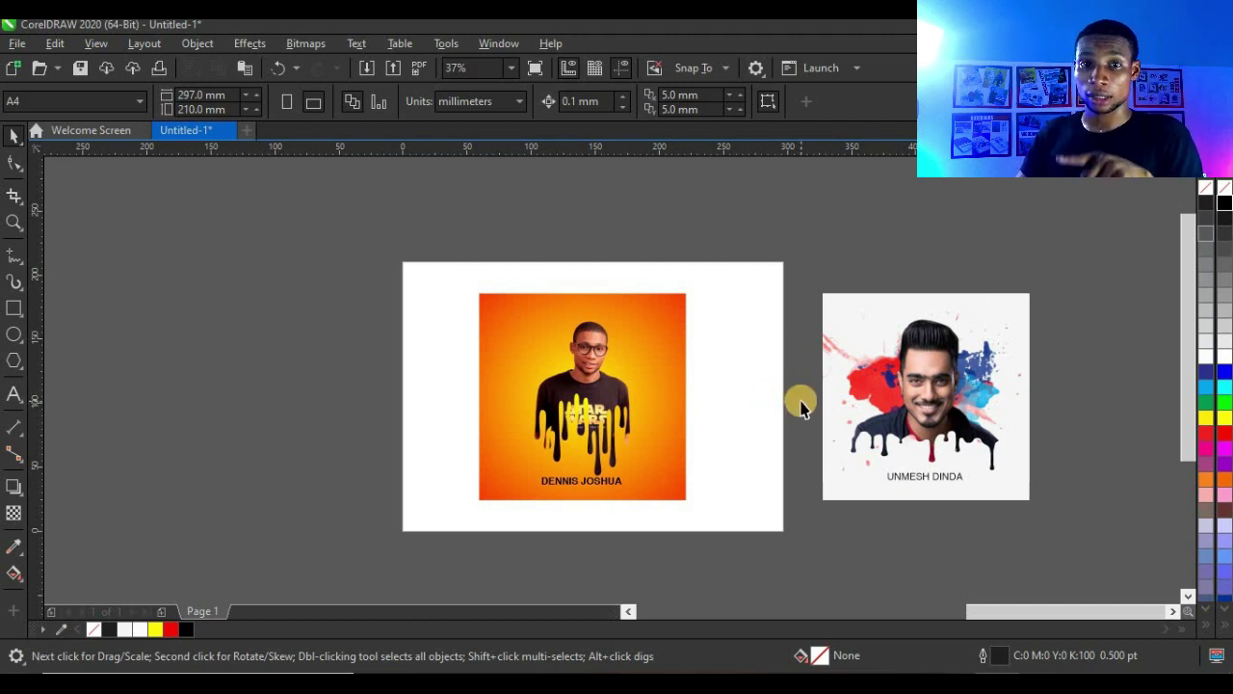
# Place the red splash bitmap left of the page and shrink it to about half size
pyautogui.scroll(-2, 487, 408)
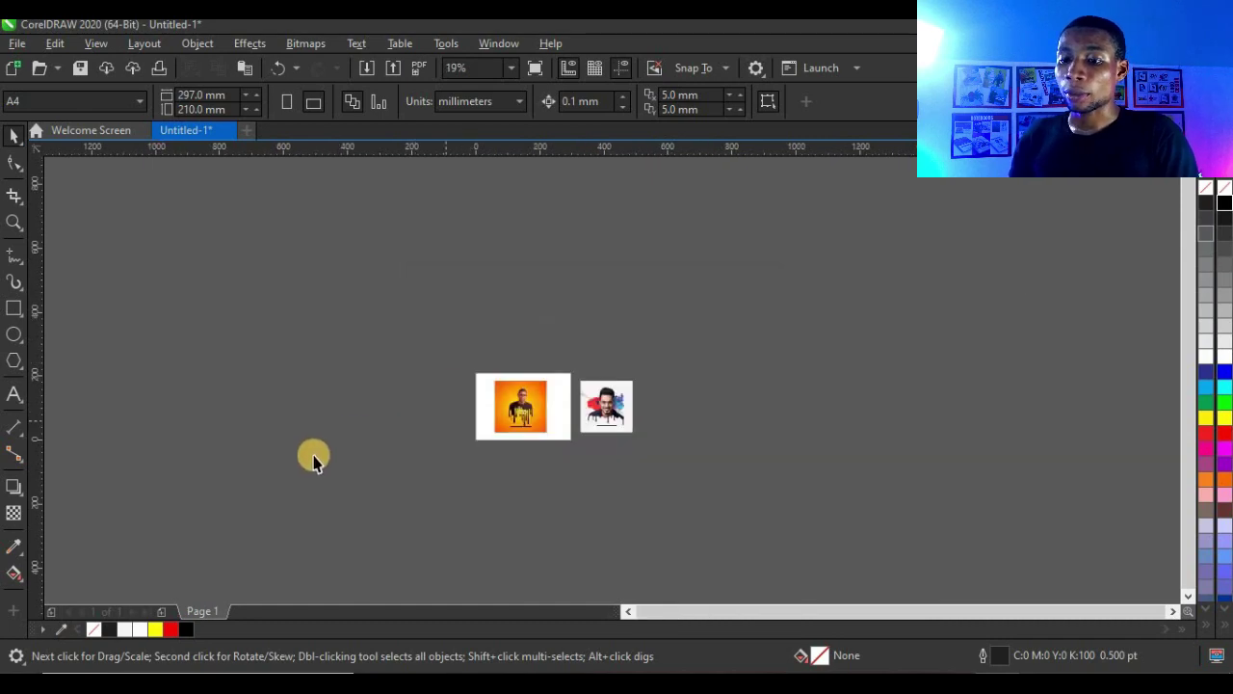
pyautogui.scroll(-1, 228, 512)
pyautogui.scroll(2, 185, 500)
pyautogui.moveTo(325, 471); pyautogui.dragTo(810, 387)
pyautogui.scroll(2, 909, 399)
pyautogui.moveTo(679, 195); pyautogui.dragTo(523, 354)
# Quick Trace the red splash into vectors and move the traced shapes off the bitmap
pyautogui.click(520, 102)
pyautogui.click(558, 127)
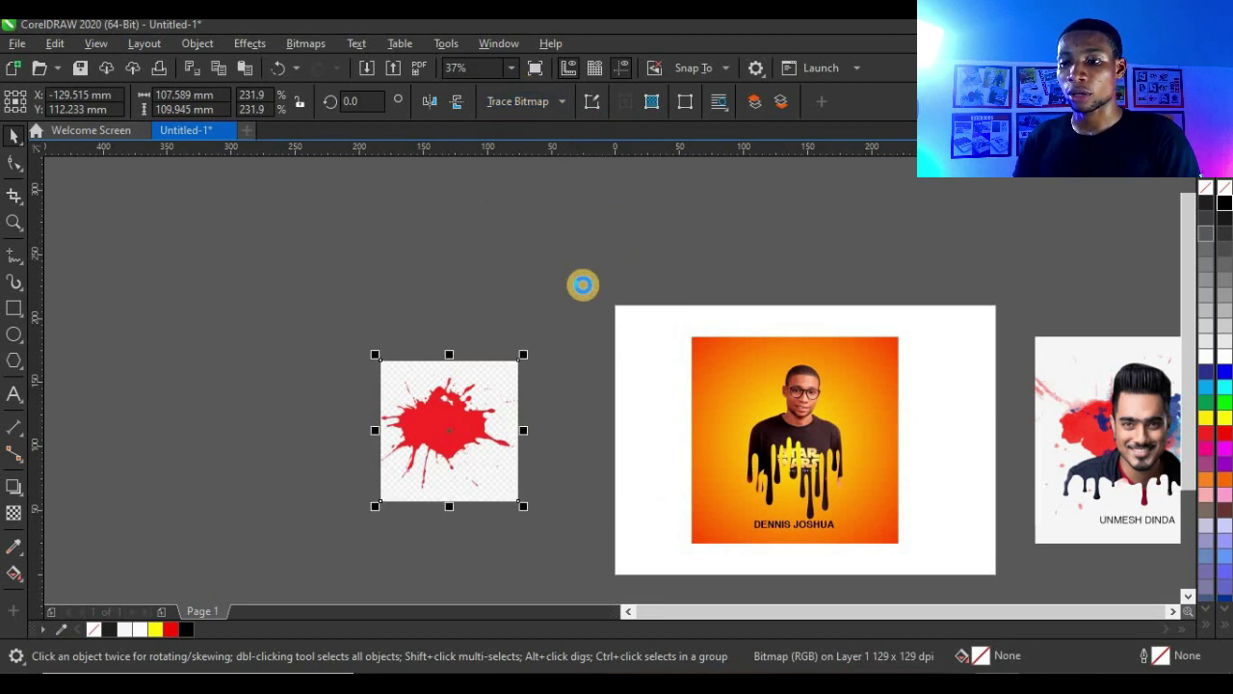
pyautogui.click(583, 292)
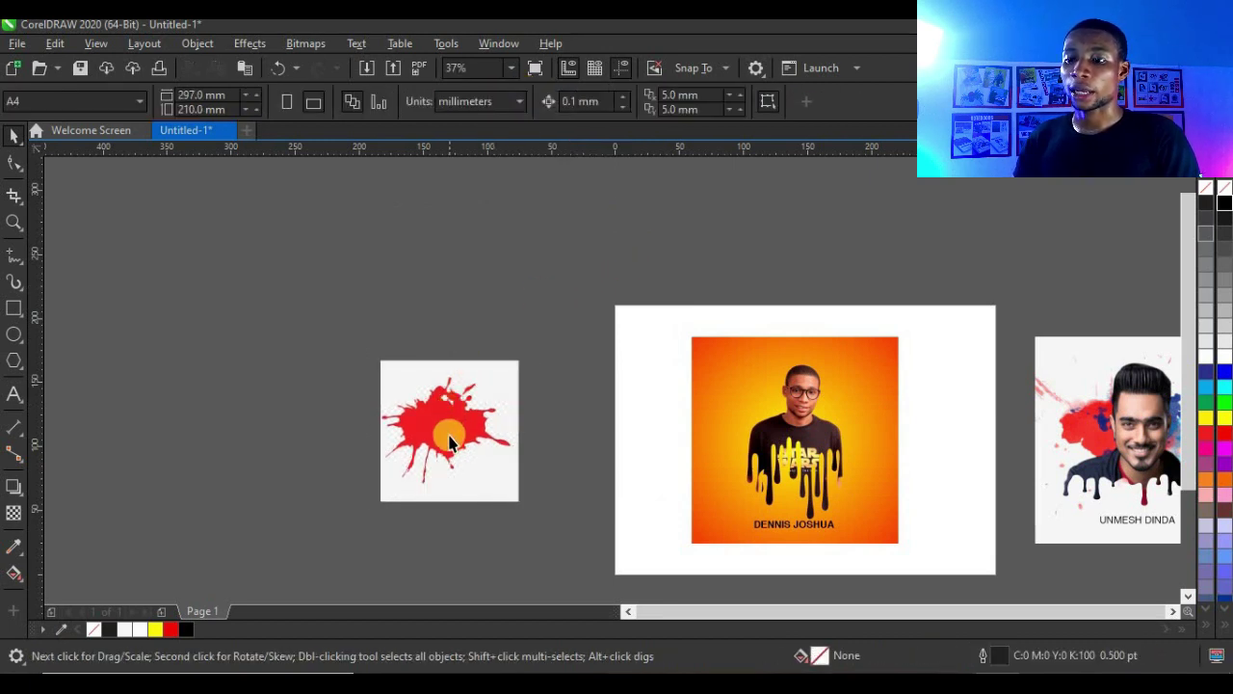
pyautogui.moveTo(449, 441)
pyautogui.mouseDown()
pyautogui.moveTo(443, 456)
pyautogui.moveTo(447, 368)
pyautogui.mouseUp()
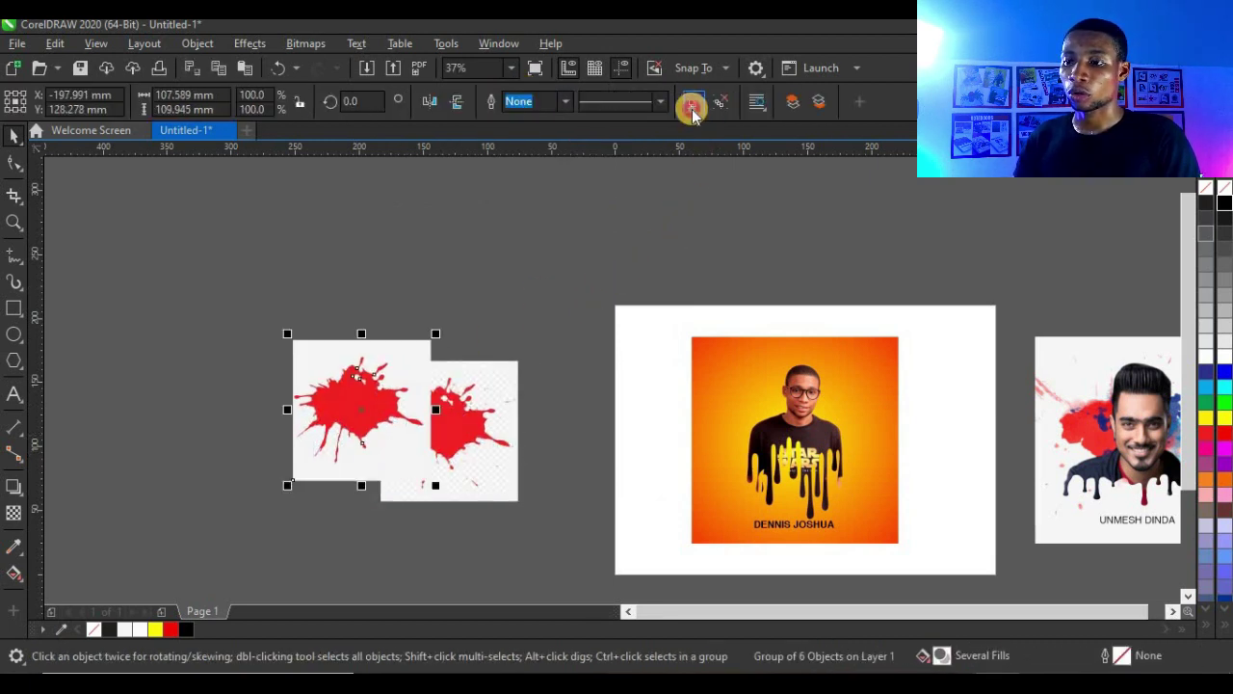
# Ungroup the traced splash, keep one red curve, and delete the leftover traced bitmaps
pyautogui.click(694, 101)
pyautogui.click(363, 411)
pyautogui.moveTo(363, 411); pyautogui.dragTo(633, 269)
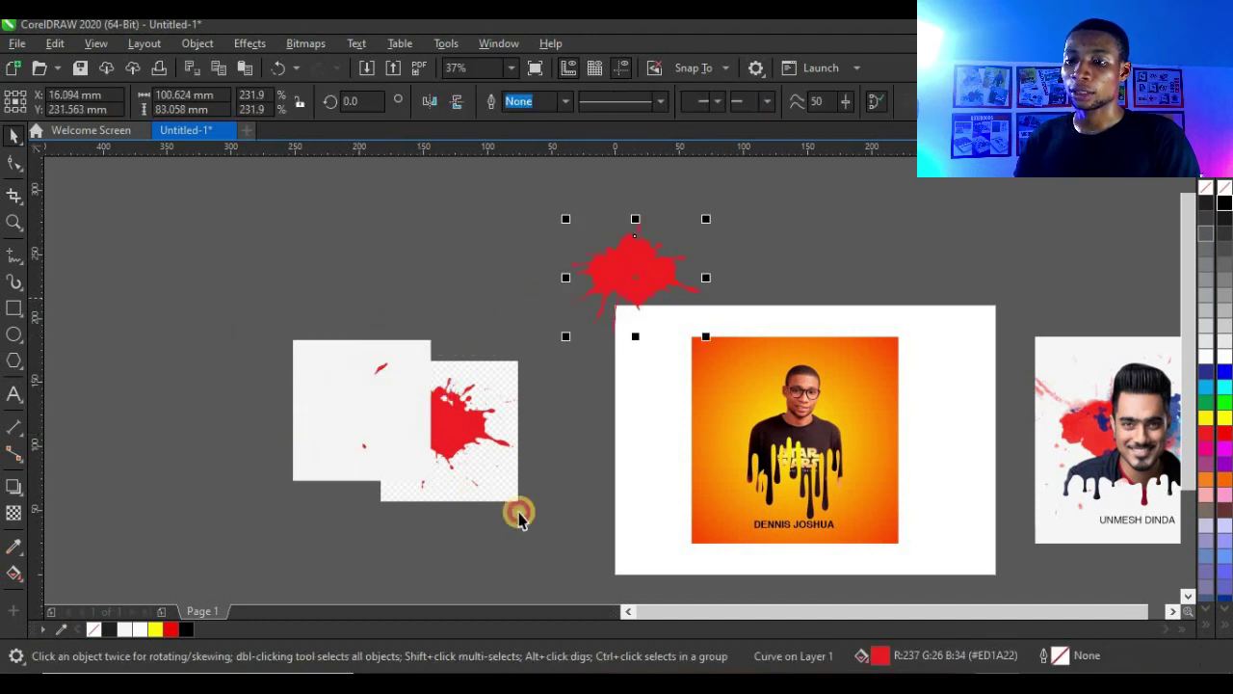
pyautogui.moveTo(199, 299); pyautogui.dragTo(569, 568)
pyautogui.press('Delete')
# PowerClip the red splash inside the orange photo frame and open its contents for editing
pyautogui.moveTo(646, 287); pyautogui.dragTo(798, 424)
pyautogui.click(835, 545)
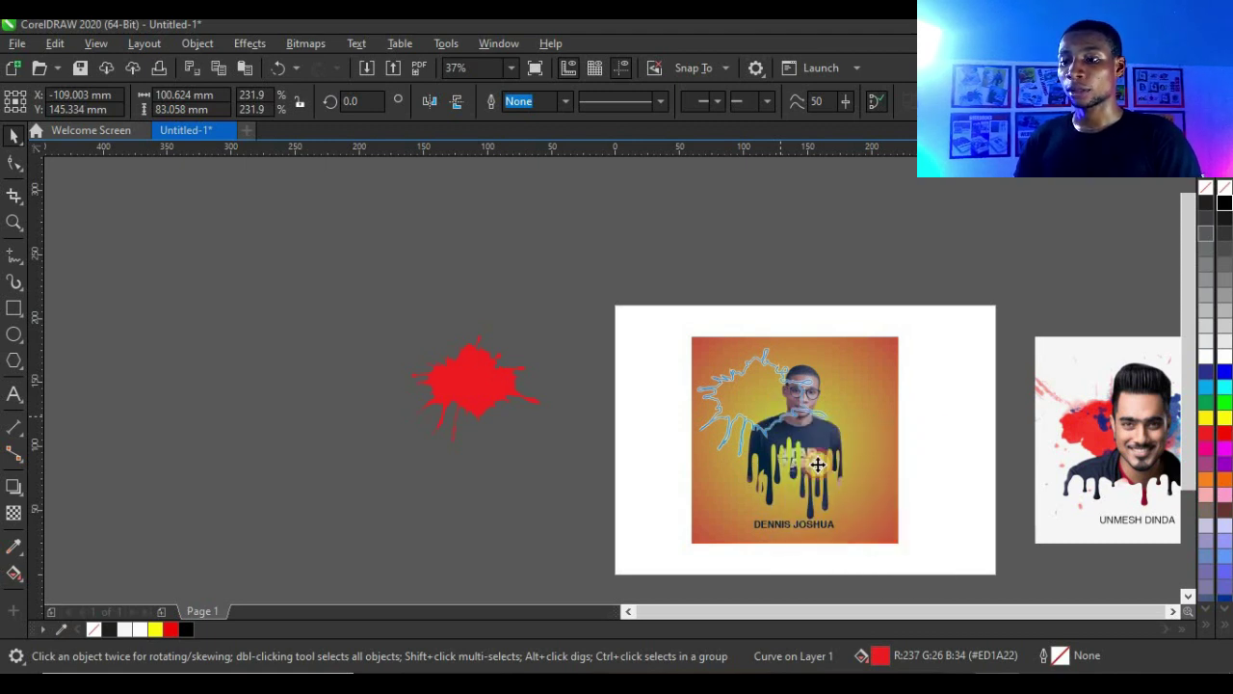
pyautogui.keyDown('ctrl'); pyautogui.click(787, 400); pyautogui.keyUp('ctrl')
# Fill the splash pure red, halve its size, and place it left of the man's shoulder
pyautogui.click(787, 404)
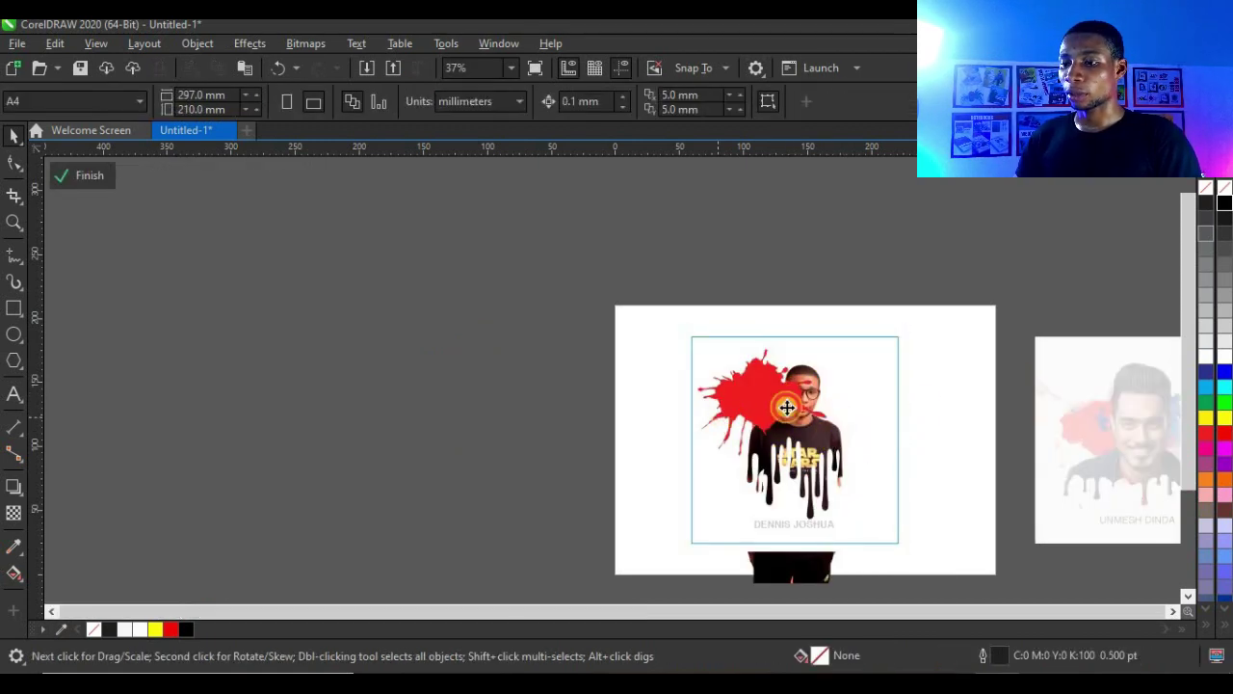
pyautogui.click(1223, 433)
pyautogui.scroll(2, 953, 433)
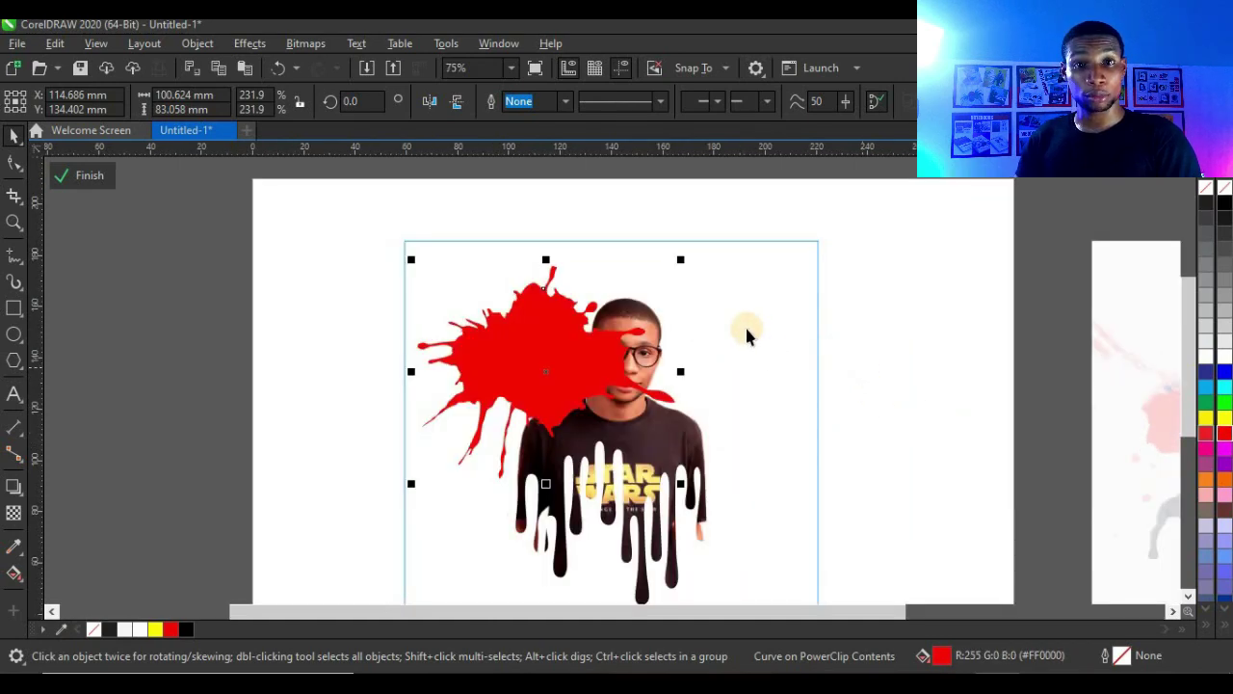
pyautogui.moveTo(679, 263); pyautogui.dragTo(623, 316)
pyautogui.hotkey('ctrl', 'z')
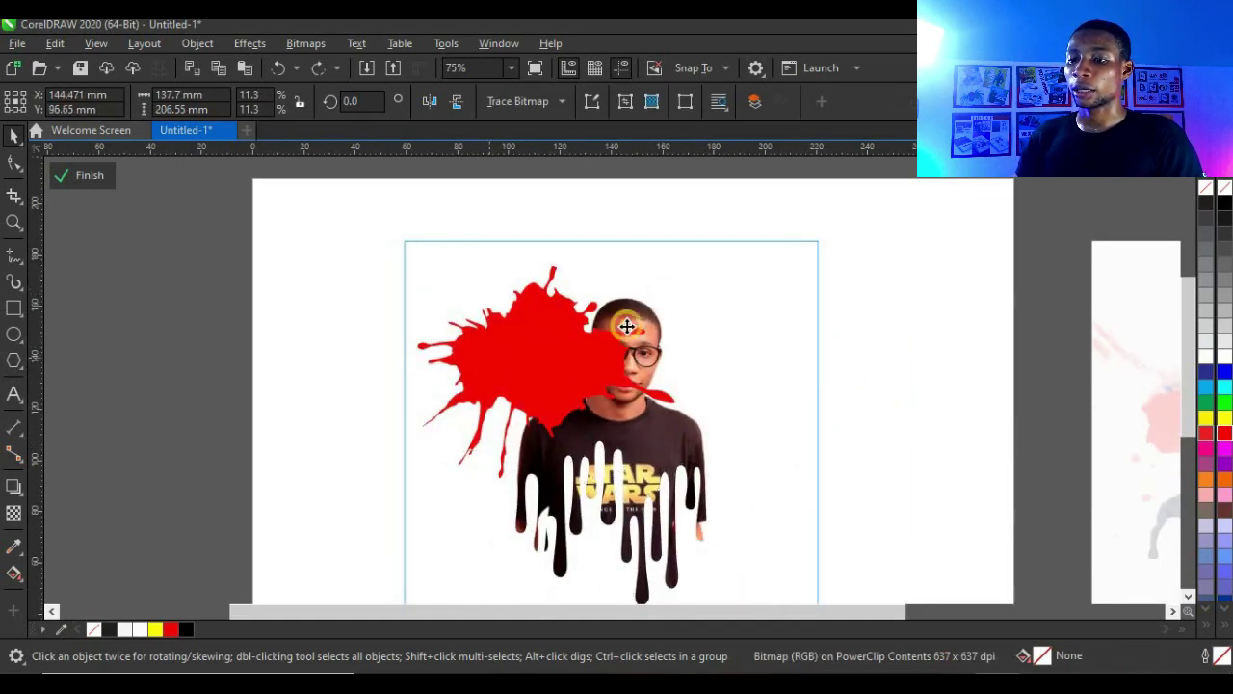
pyautogui.moveTo(681, 261); pyautogui.dragTo(545, 366)
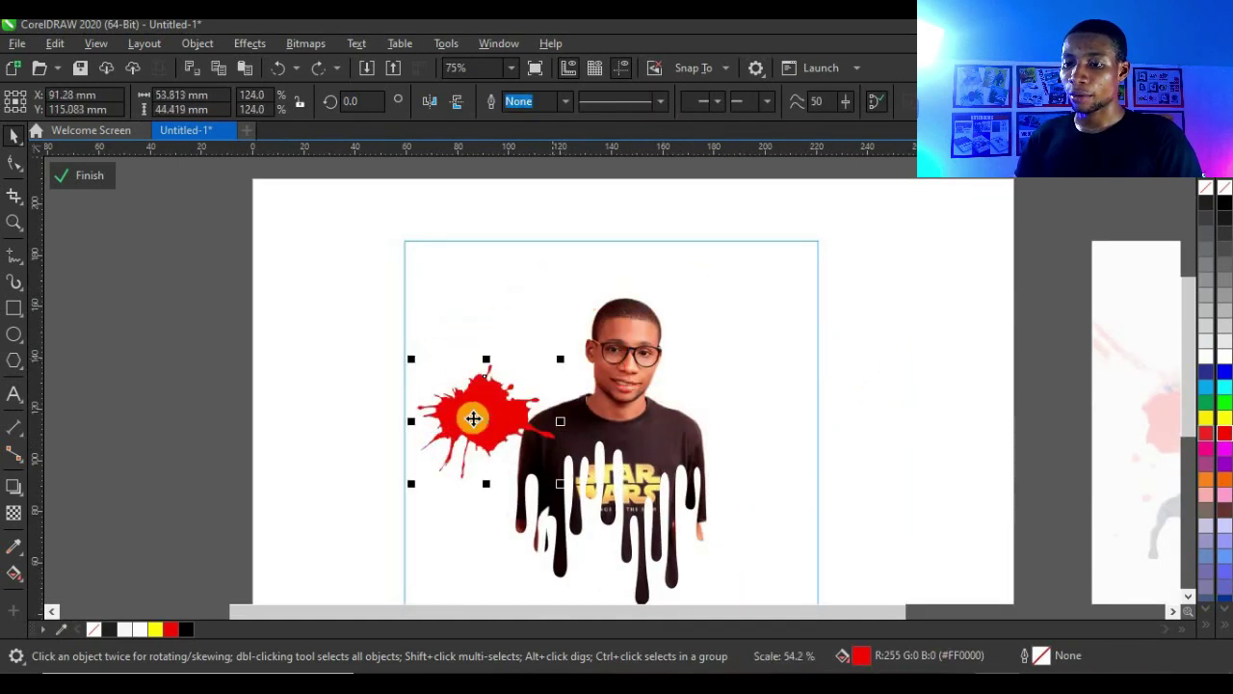
pyautogui.moveTo(473, 414); pyautogui.dragTo(770, 402)
# Duplicate the splash to the right, shrink that copy, and enlarge another splash over the head
pyautogui.scroll(2, 554, 403)
pyautogui.rightClick(771, 403)
pyautogui.press('Escape')
pyautogui.moveTo(927, 299); pyautogui.dragTo(880, 336)
pyautogui.moveTo(738, 390); pyautogui.dragTo(702, 290)
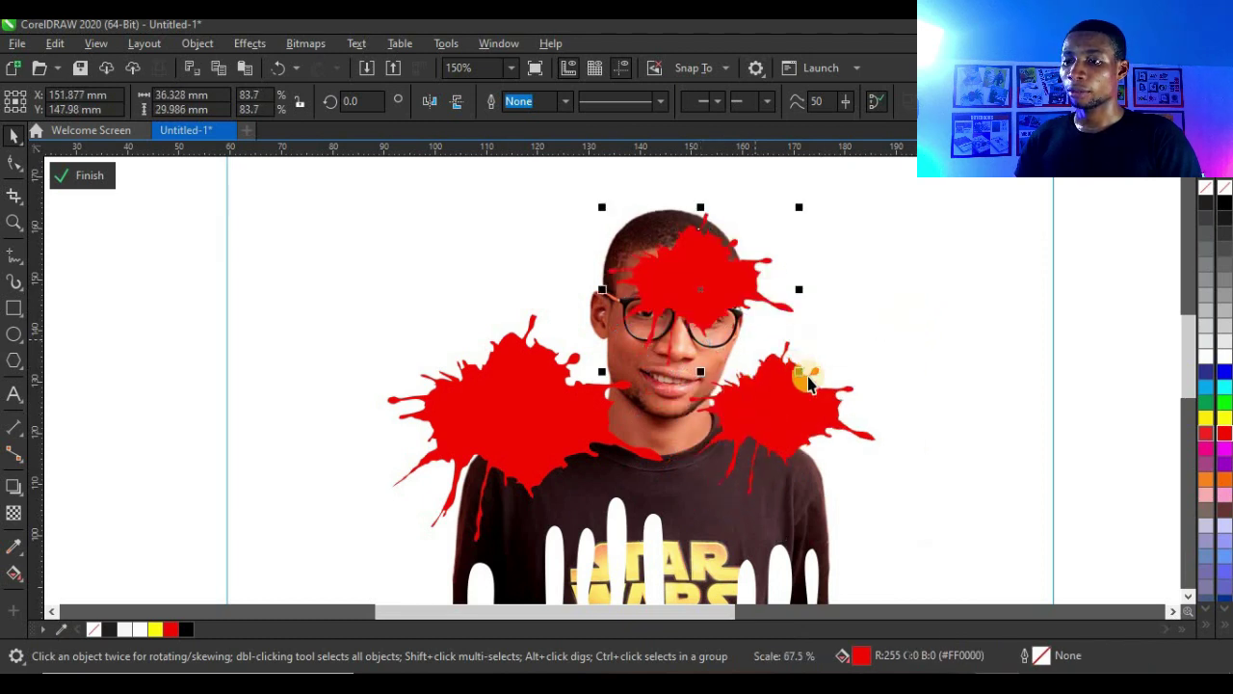
pyautogui.moveTo(804, 372); pyautogui.dragTo(838, 403)
pyautogui.moveTo(668, 325)
pyautogui.mouseDown()
pyautogui.moveTo(719, 324)
pyautogui.moveTo(655, 335)
pyautogui.mouseUp()
# Send all three red splashes behind the man's photo with Shift+PgDn
pyautogui.keyDown('shift'); pyautogui.click(785, 407); pyautogui.keyUp('shift')
pyautogui.keyDown('shift'); pyautogui.click(525, 430); pyautogui.keyUp('shift')
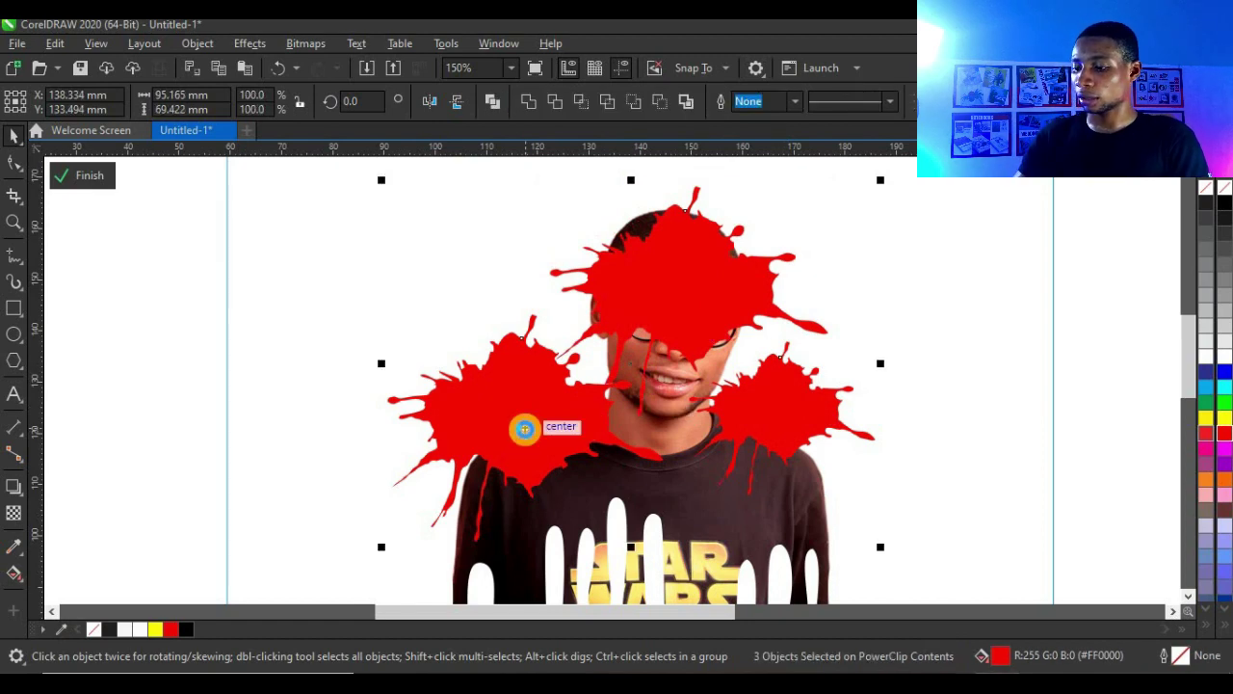
pyautogui.hotkey('shift', 'pagedown')
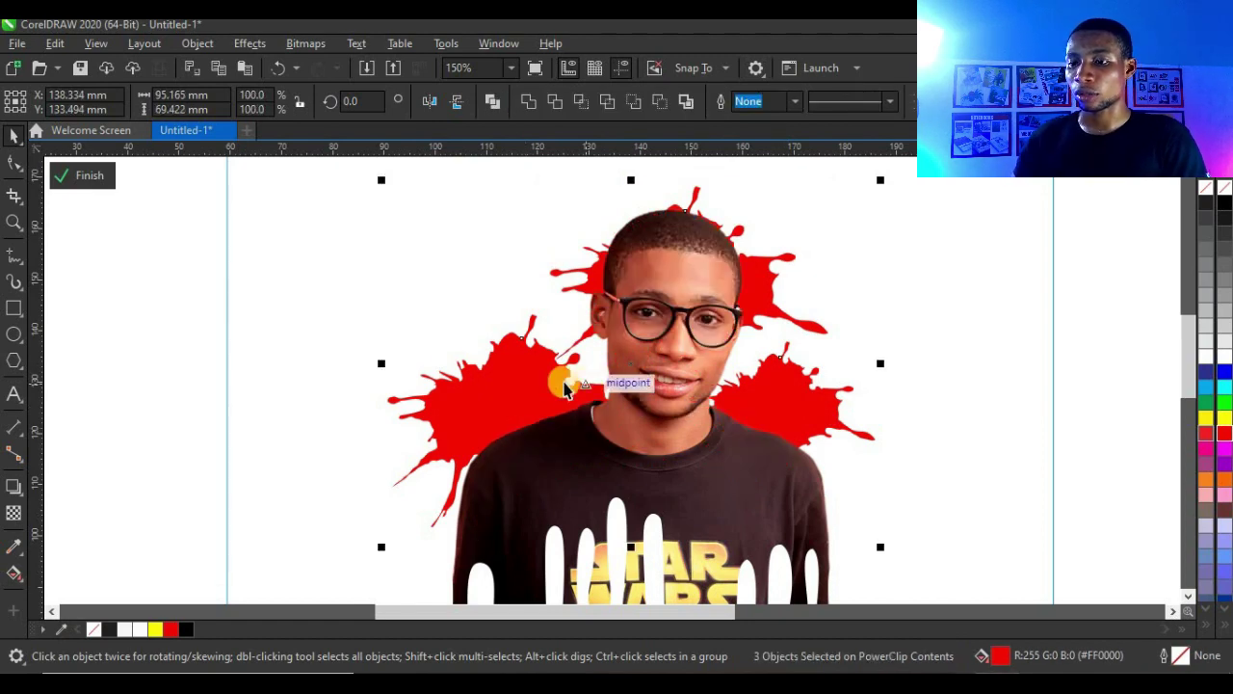
pyautogui.scroll(-2, 663, 398)
pyautogui.scroll(2, 698, 361)
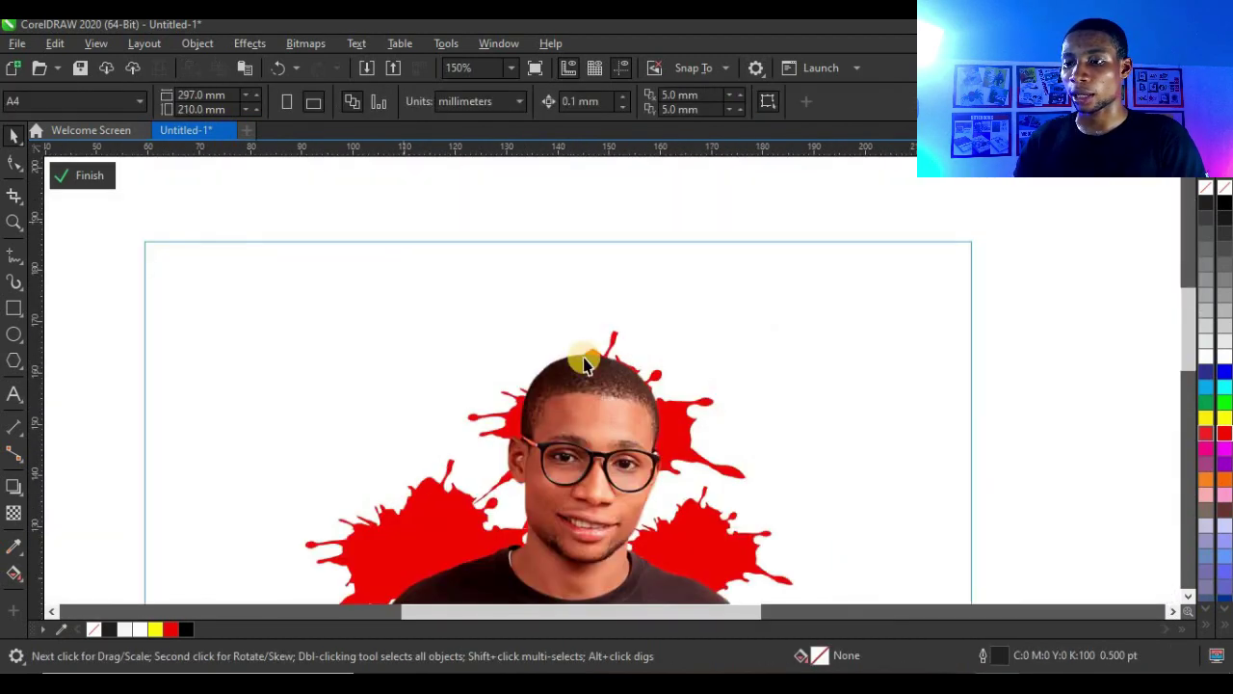
pyautogui.scroll(-1, 584, 357)
pyautogui.moveTo(323, 199); pyautogui.dragTo(756, 464)
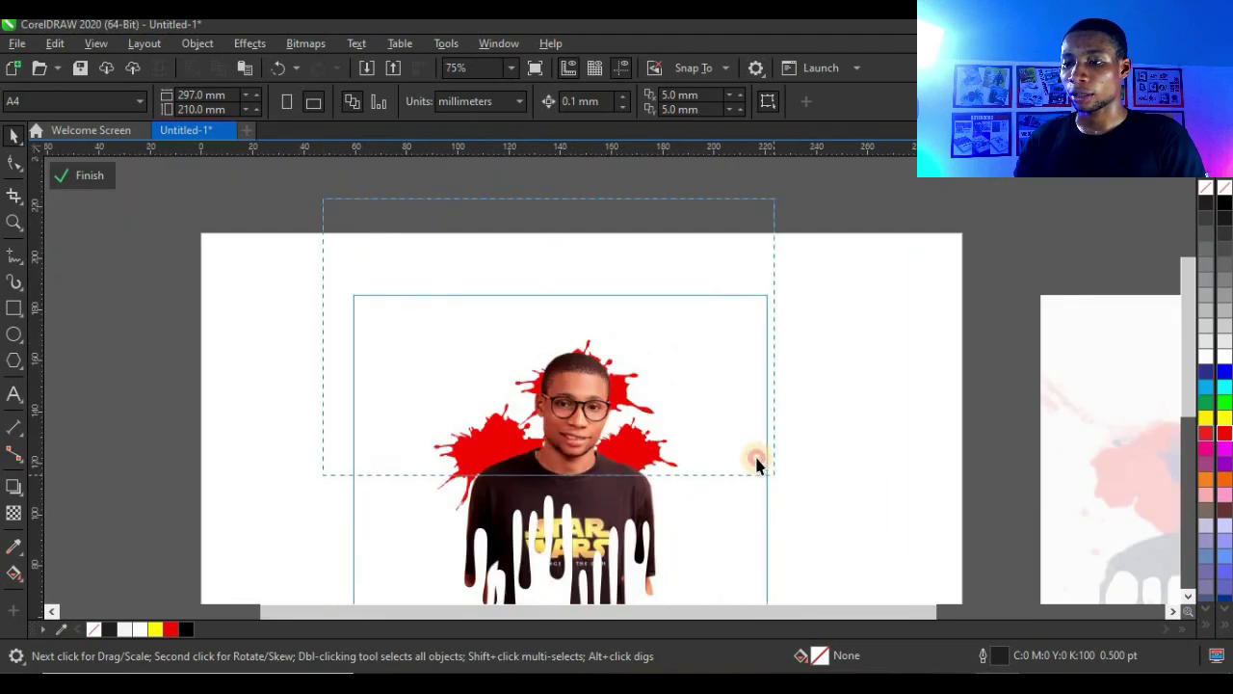
# Enlarge the top splash, nudge the right splash up-left, and shrink the left splash slightly
pyautogui.click(639, 411)
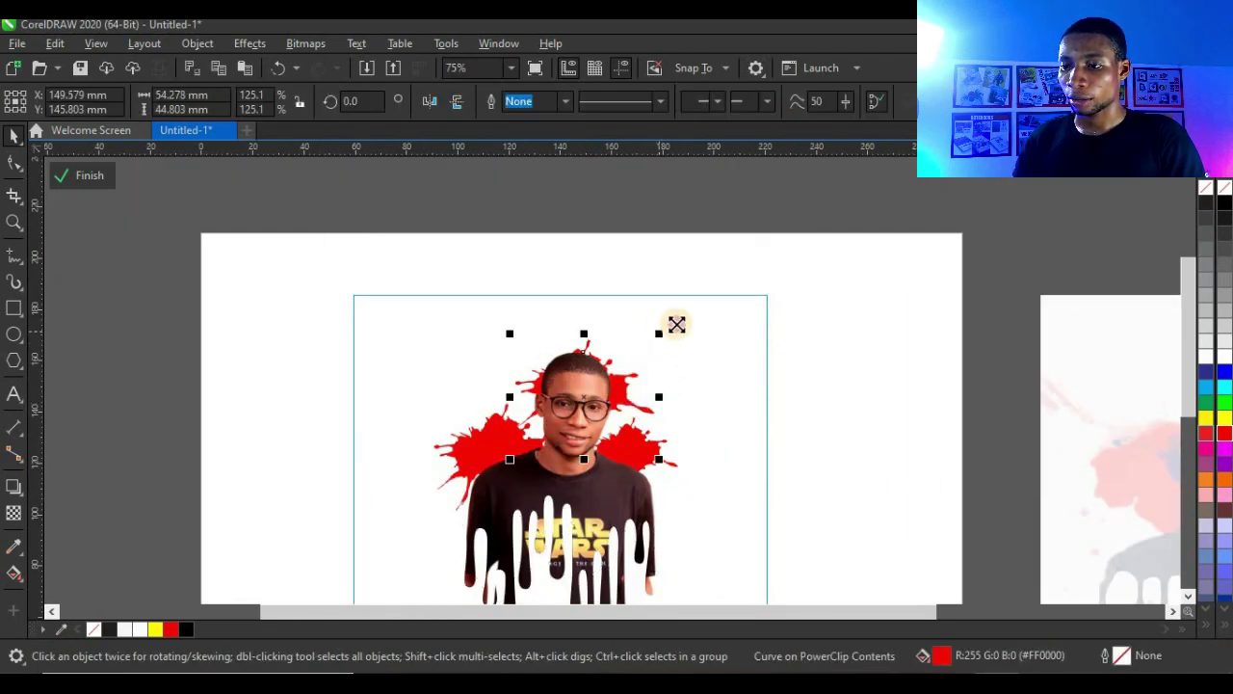
pyautogui.moveTo(676, 324); pyautogui.dragTo(690, 308)
pyautogui.scroll(2, 574, 390)
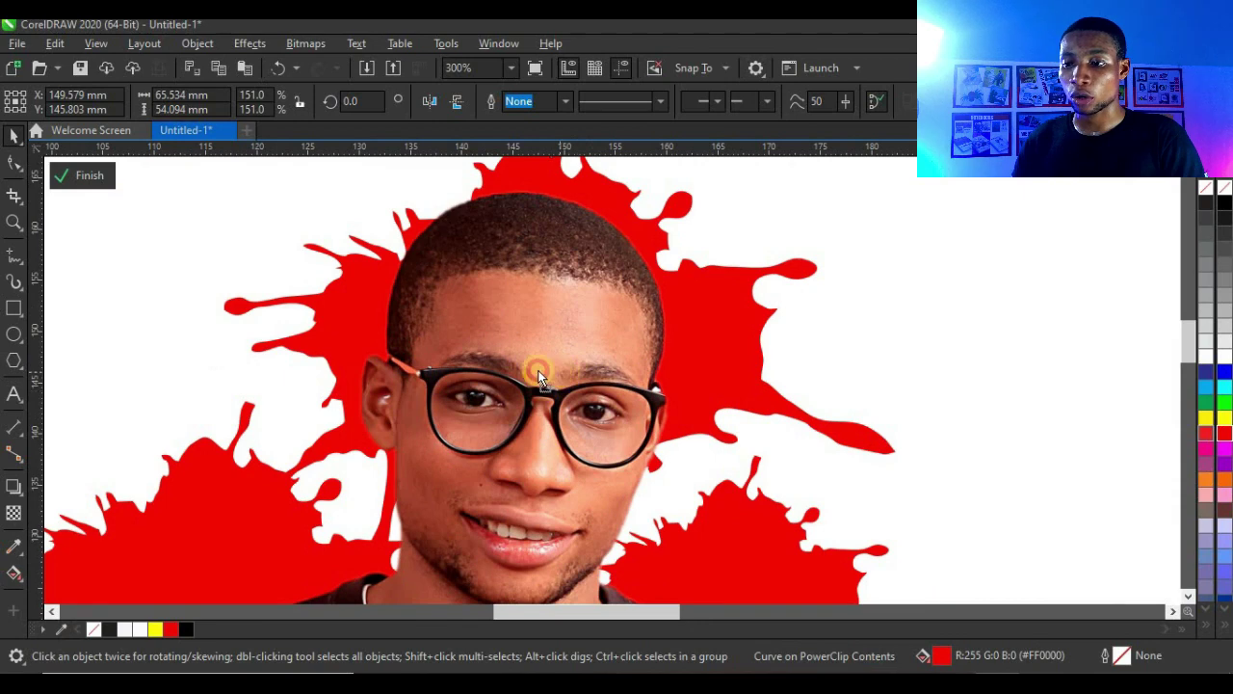
pyautogui.scroll(-2, 542, 374)
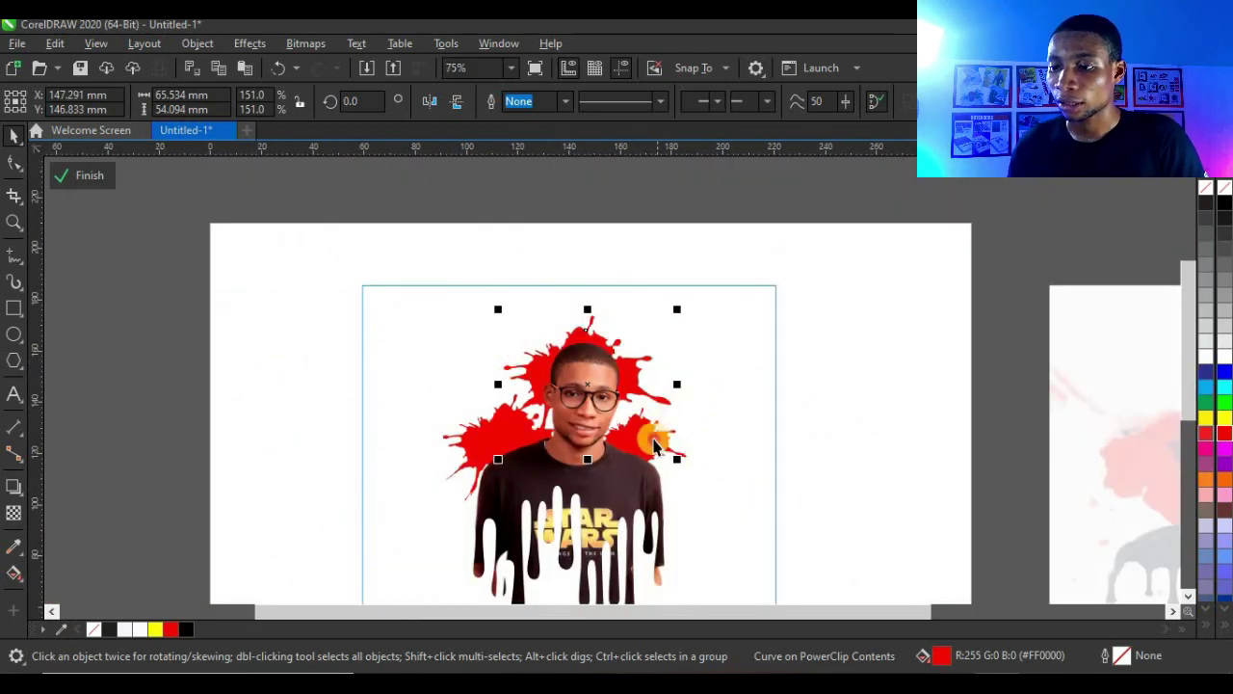
pyautogui.click(658, 445)
pyautogui.click(653, 442)
pyautogui.scroll(1, 631, 448)
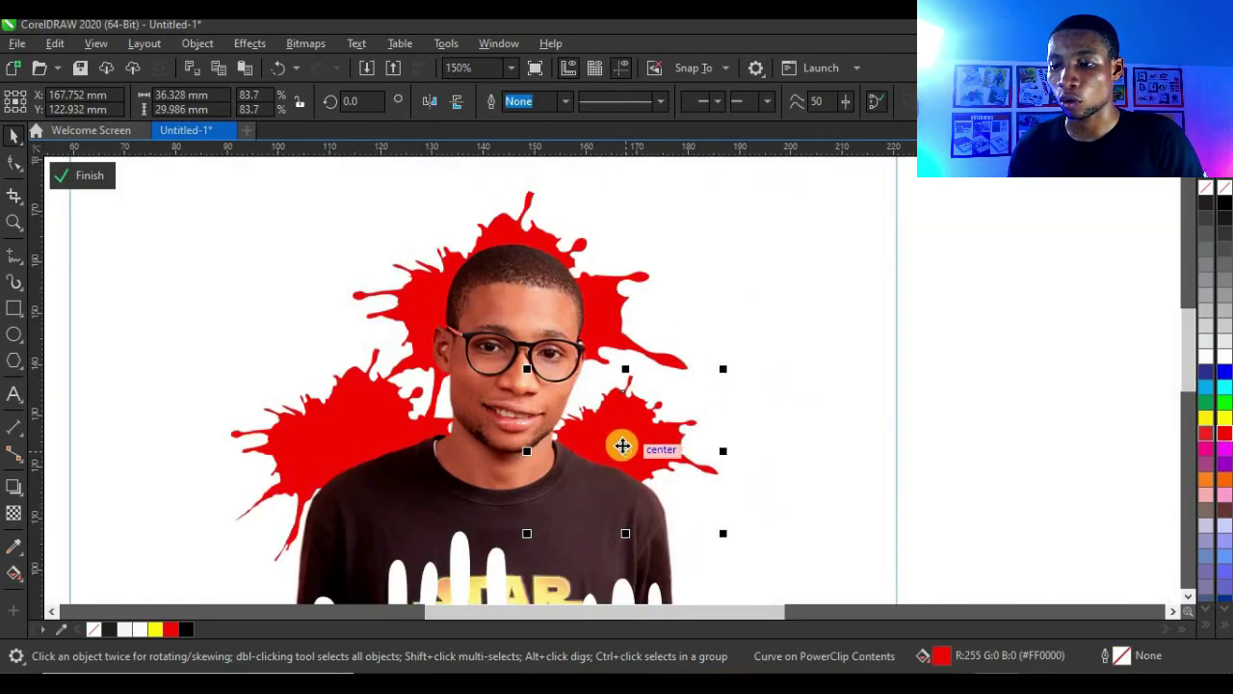
pyautogui.moveTo(623, 446); pyautogui.dragTo(617, 433)
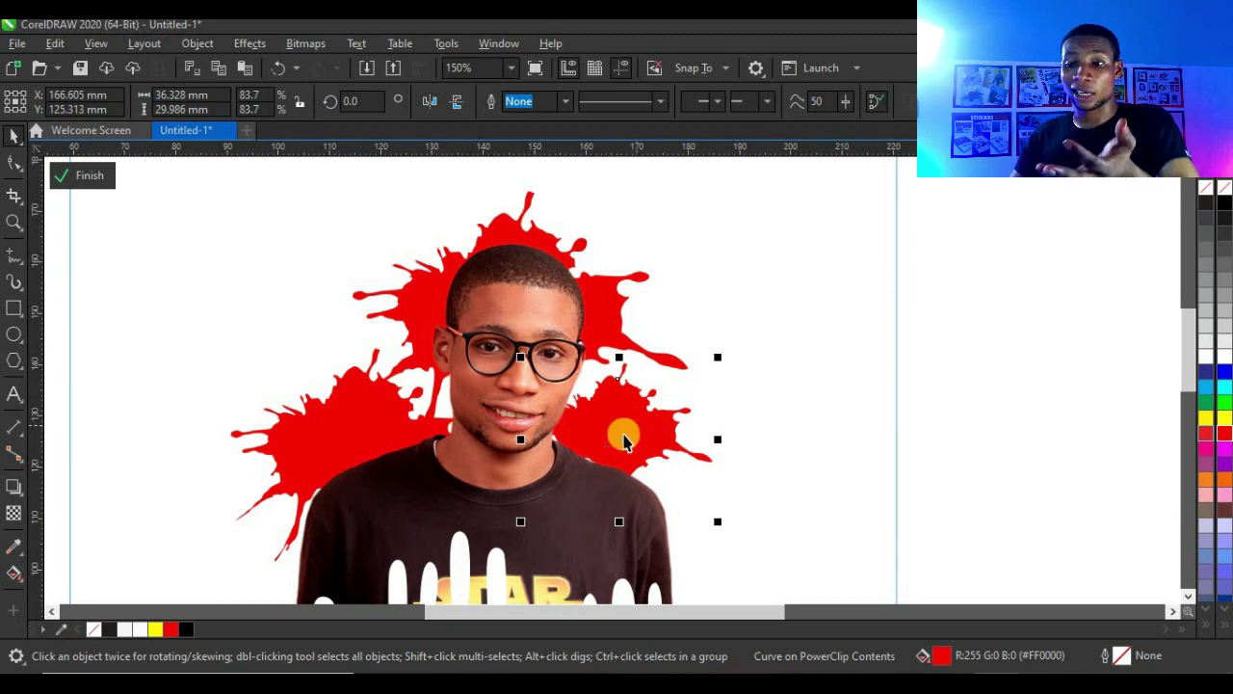
pyautogui.click(330, 403)
pyautogui.click(332, 414)
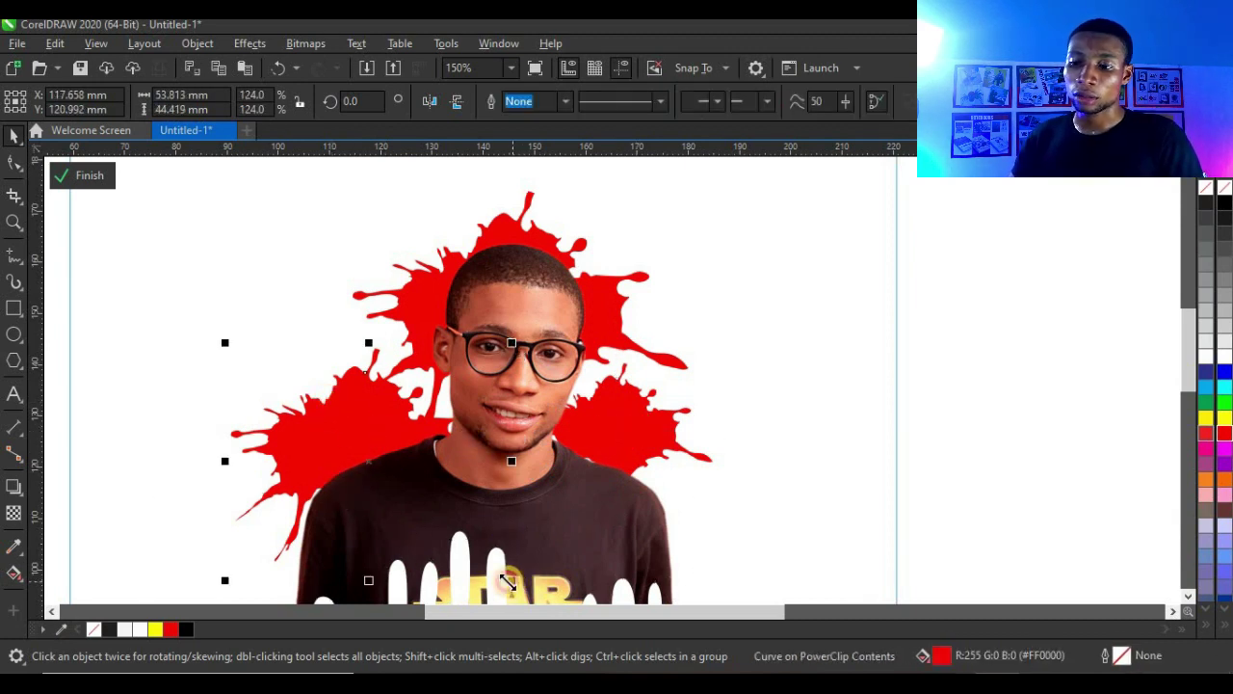
pyautogui.moveTo(507, 580); pyautogui.dragTo(498, 569)
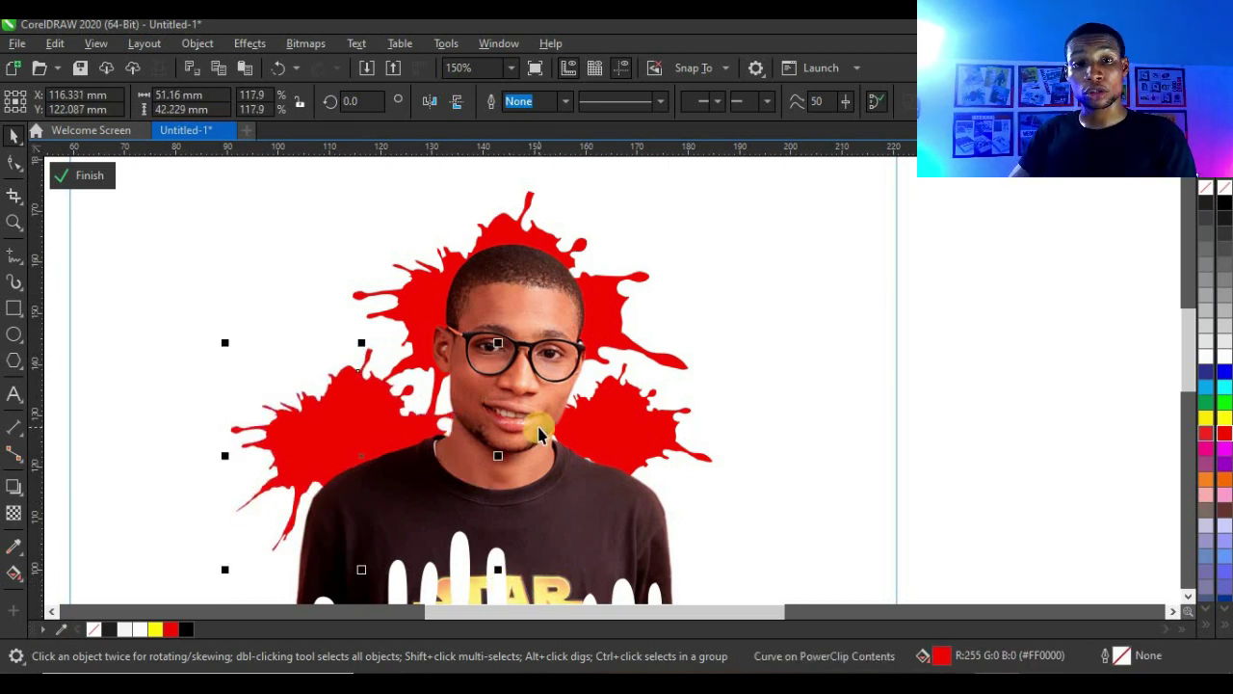
# Check the top and right splashes, then finish editing the PowerClip contents
pyautogui.click(333, 409)
pyautogui.click(457, 479)
pyautogui.click(412, 289)
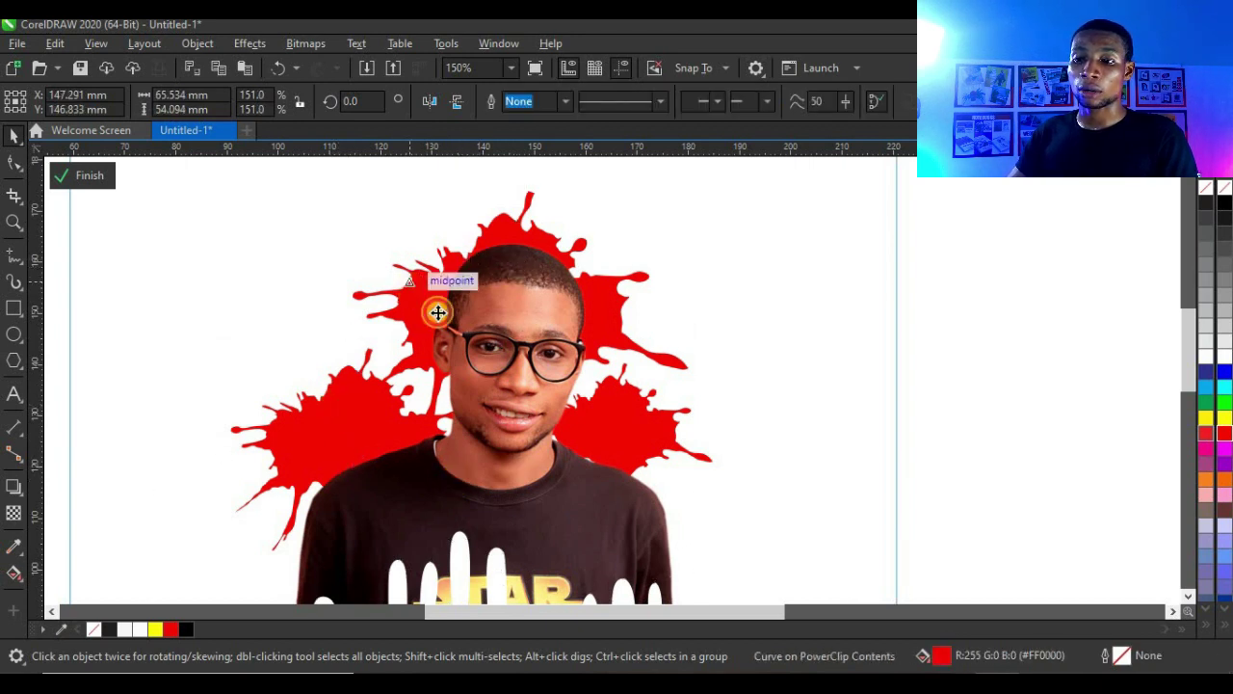
pyautogui.click(598, 416)
pyautogui.click(556, 424)
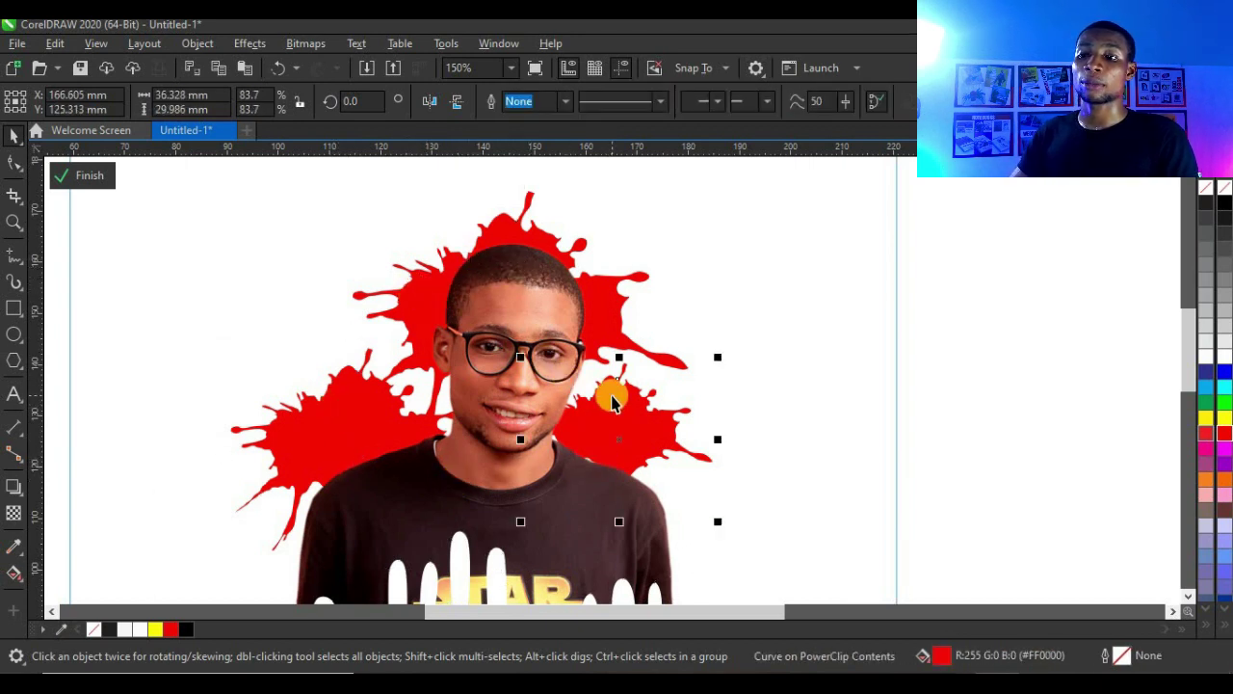
pyautogui.scroll(-5, 600, 352)
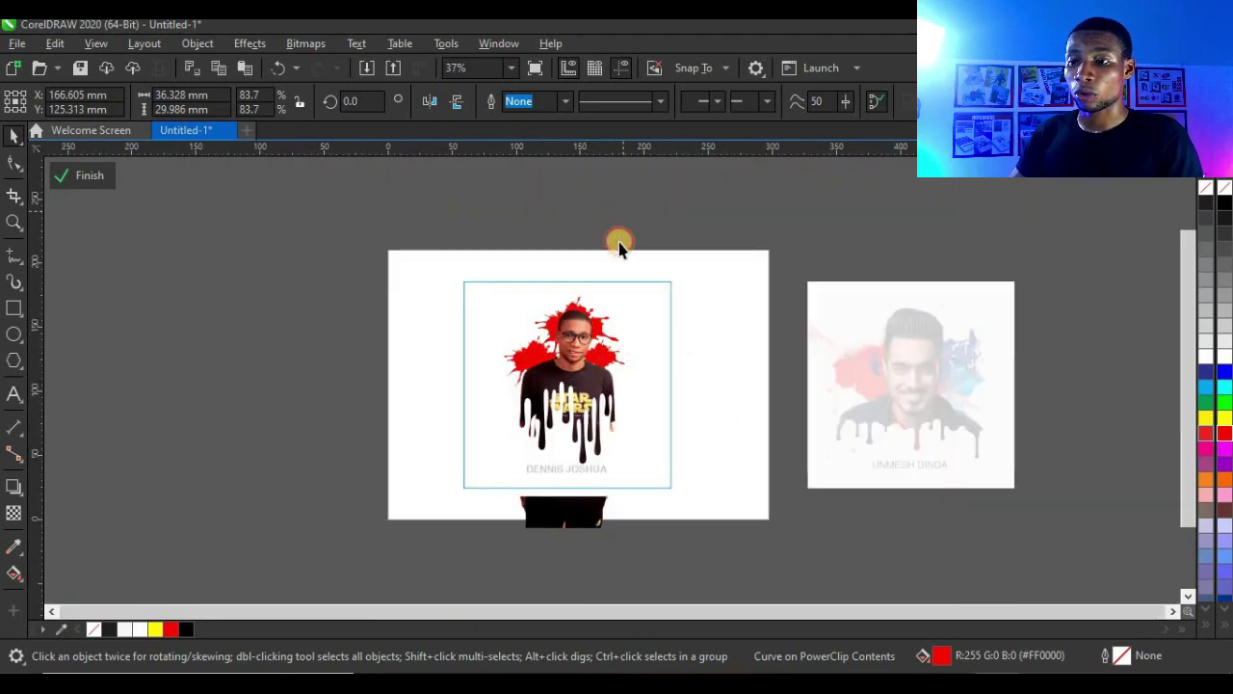
pyautogui.click(593, 270)
pyautogui.scroll(1, 592, 265)
pyautogui.keyDown('ctrl'); pyautogui.click(636, 208); pyautogui.keyUp('ctrl')
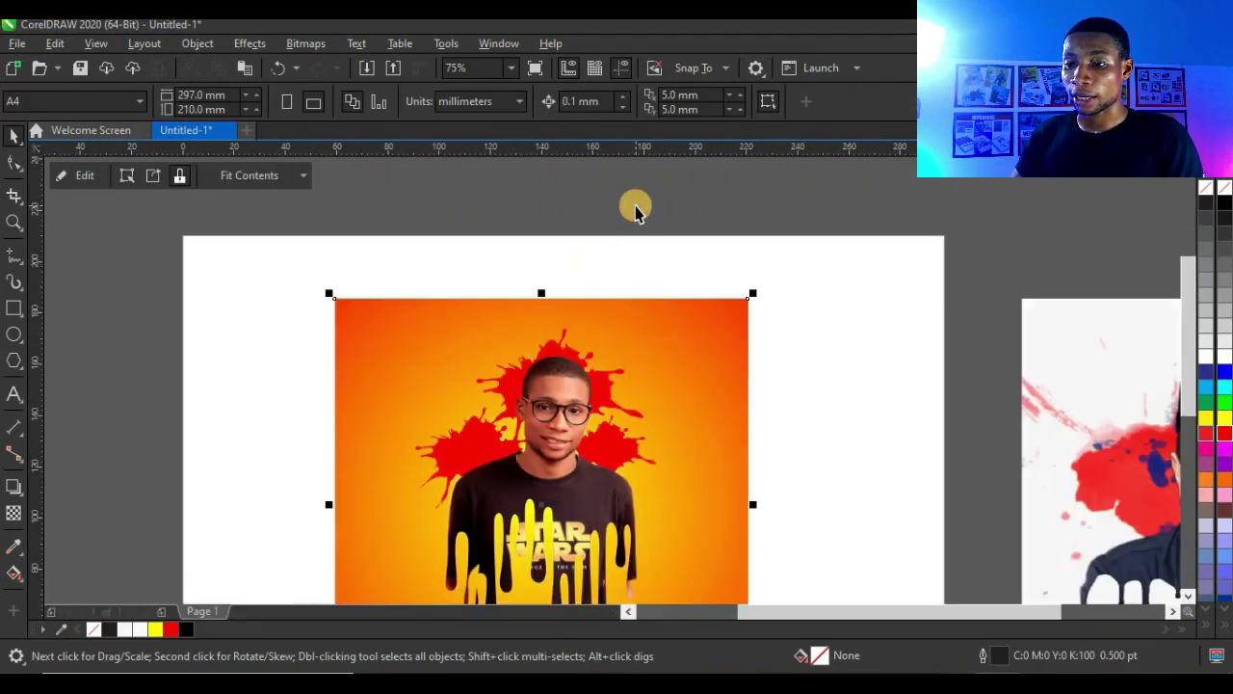
# Marquee-select both parts of the orange poster and group them with Ctrl+G
pyautogui.scroll(-3, 636, 210)
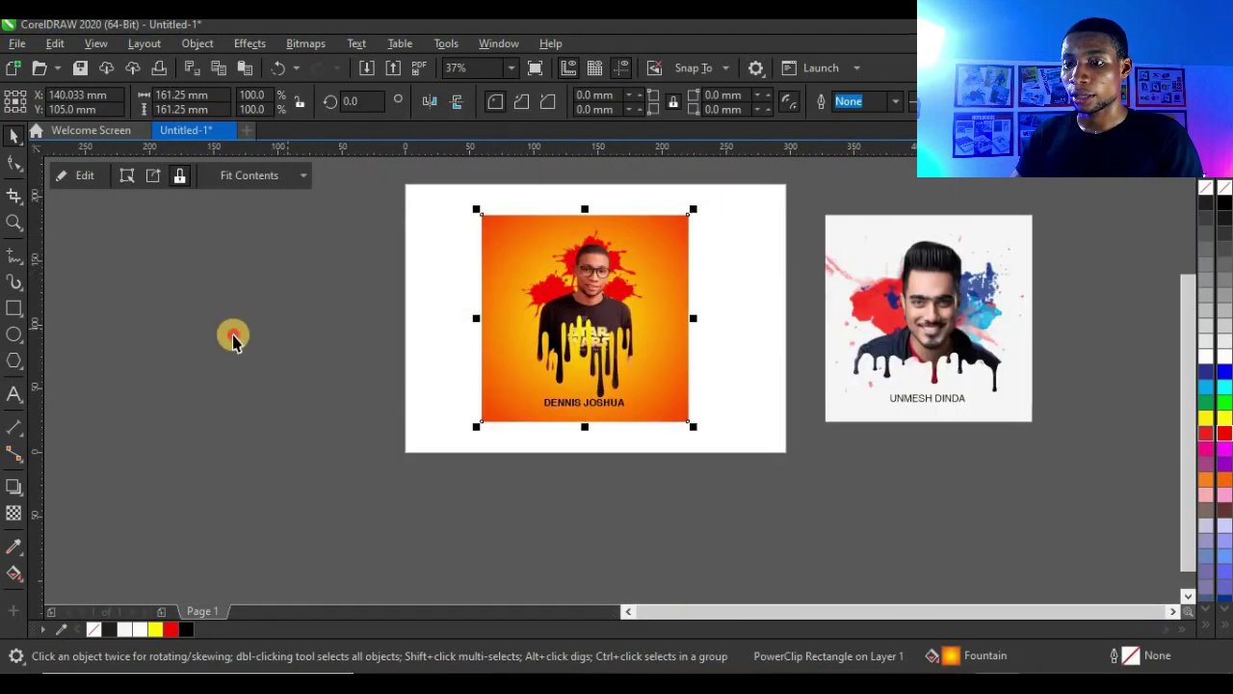
pyautogui.click(233, 339)
pyautogui.scroll(3, 649, 261)
pyautogui.scroll(-3, 594, 358)
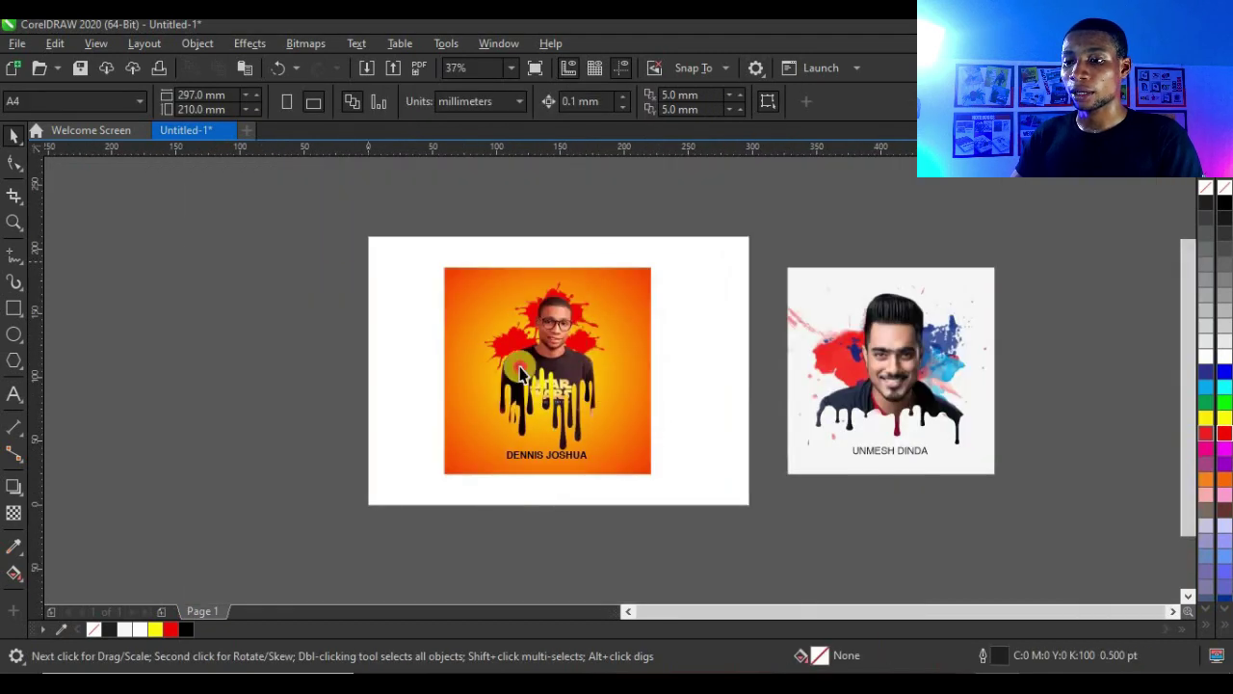
pyautogui.moveTo(518, 367); pyautogui.dragTo(728, 569)
pyautogui.hotkey('ctrl', 'g')
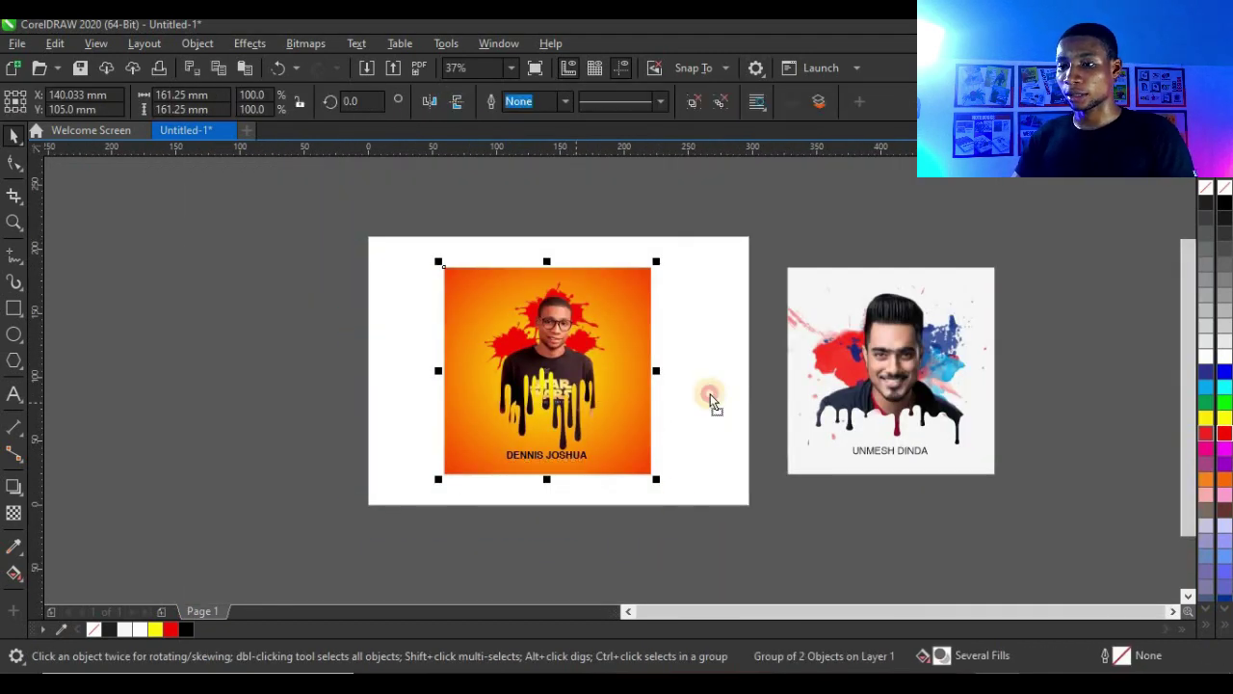
# Move the grouped poster flush against the UNMESH DINDA sample
pyautogui.moveTo(579, 391); pyautogui.dragTo(1137, 393)
pyautogui.scroll(5, 941, 355)
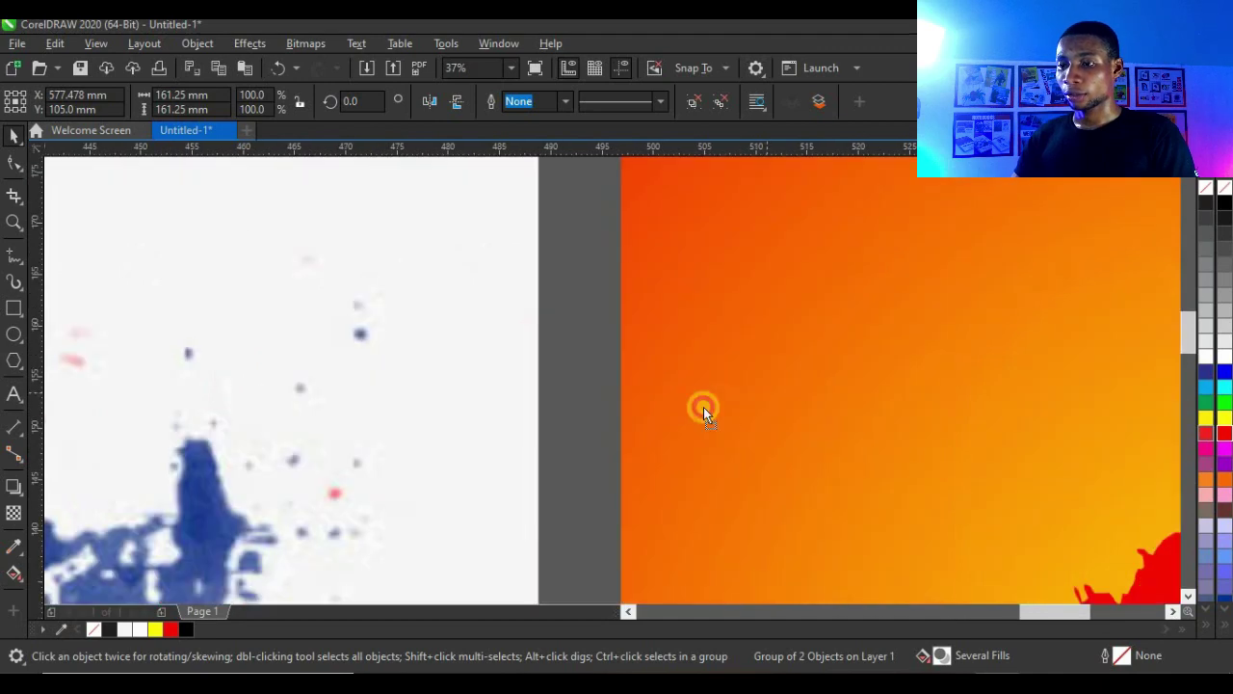
pyautogui.moveTo(703, 406); pyautogui.dragTo(678, 409)
pyautogui.scroll(-4, 700, 347)
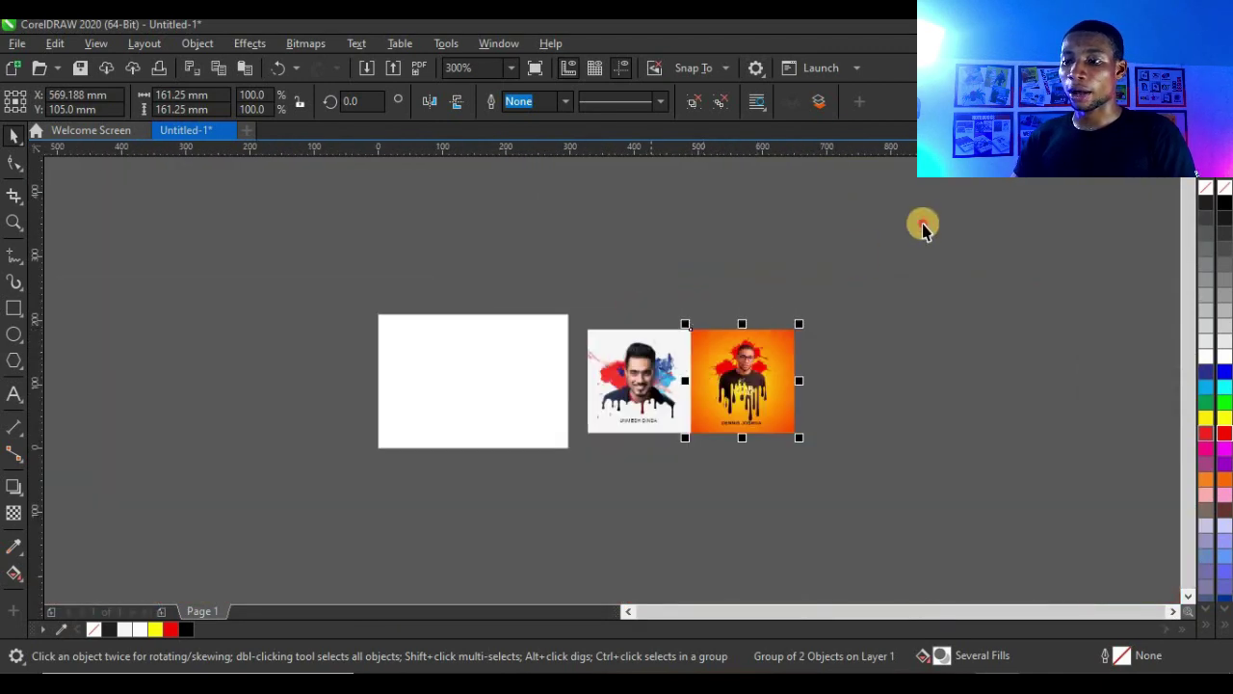